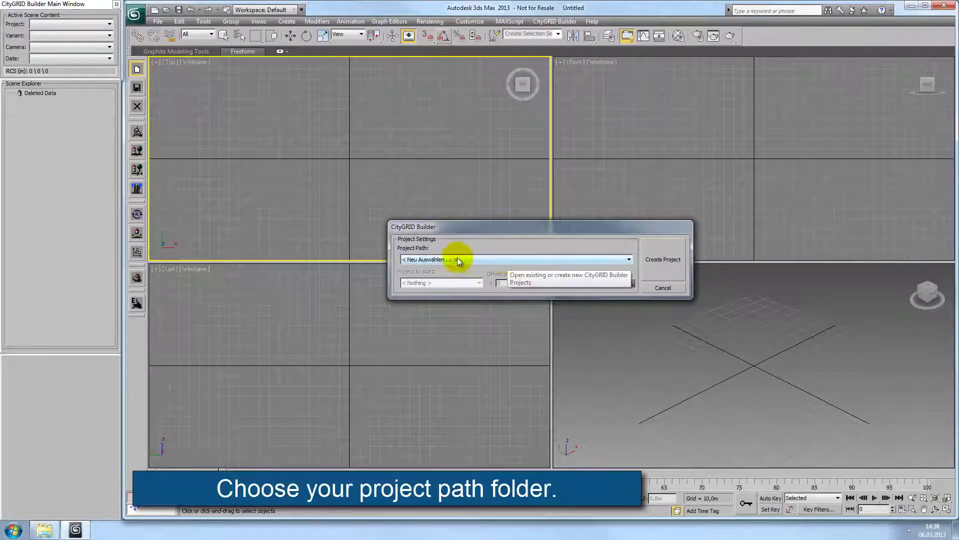
Choose the existing Tutorial Project Folder on the Desktop as the new builder project path
click(434, 259)
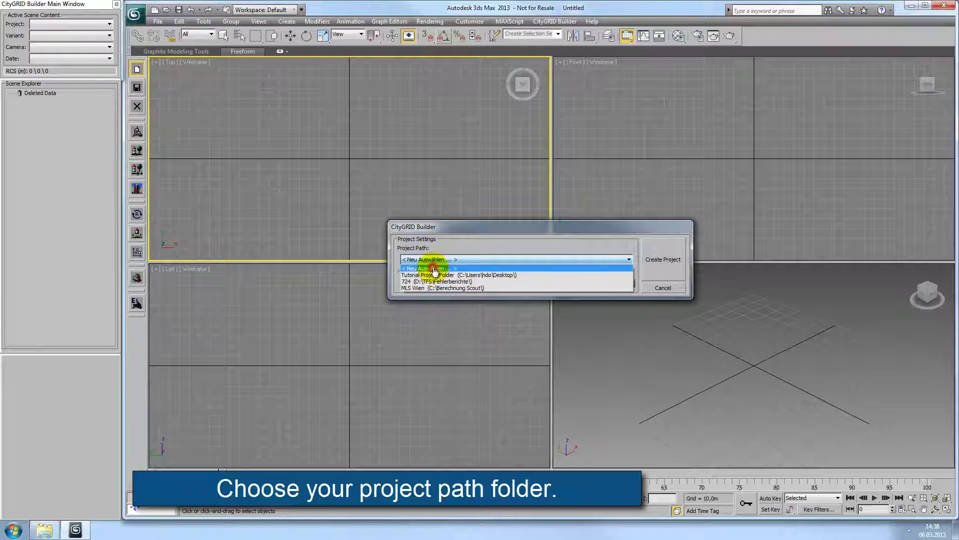
click(434, 270)
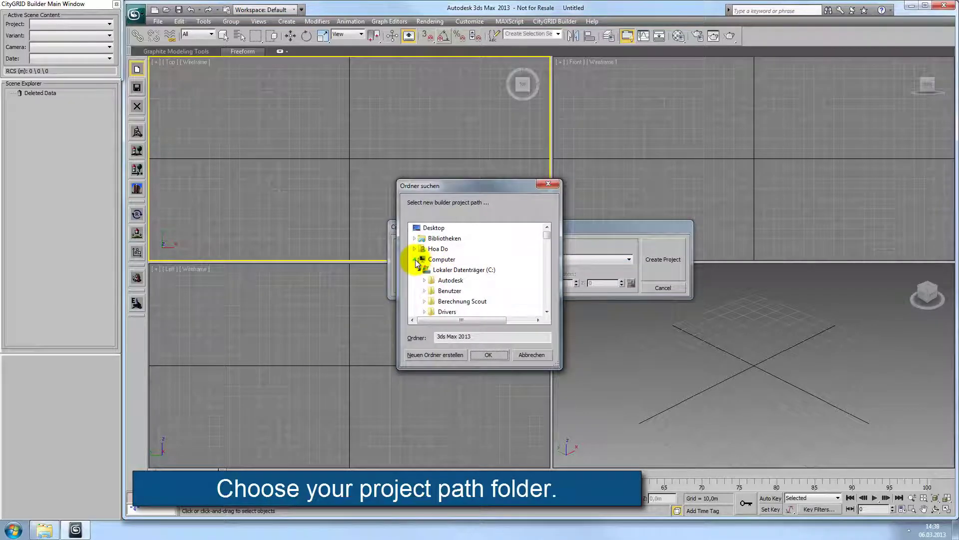
click(415, 259)
click(448, 280)
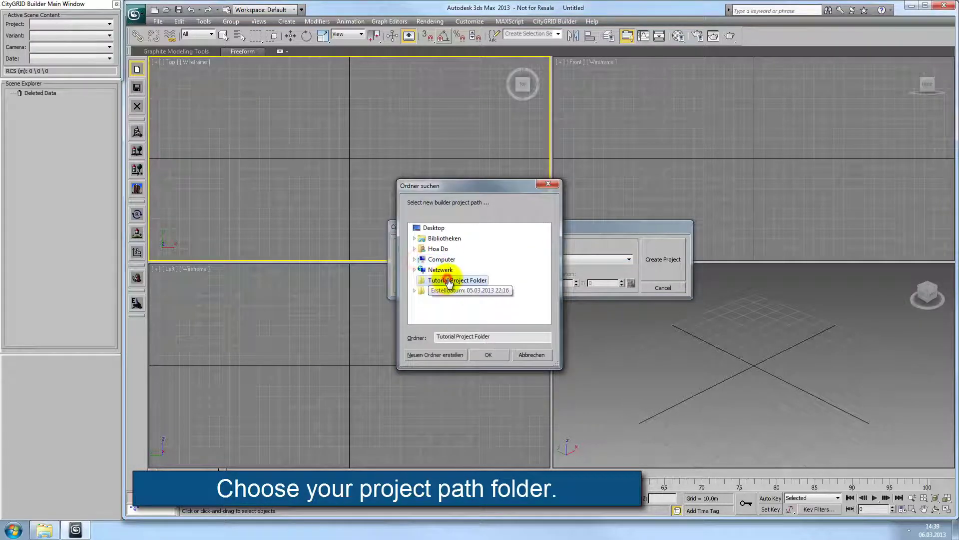
click(488, 355)
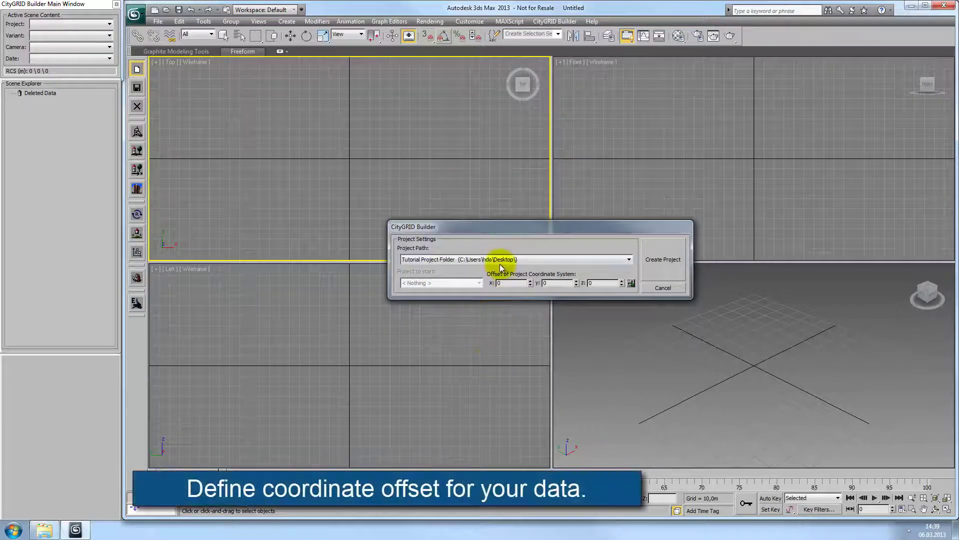
Set the project coordinate system offset to X 3000 and Y 340000, and create the project
click(507, 283)
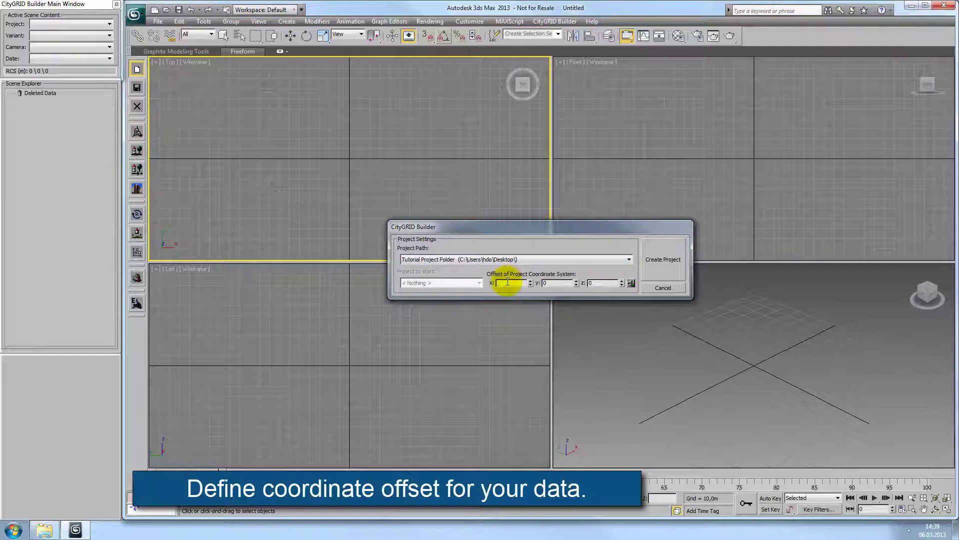
text(3000)
click(551, 283)
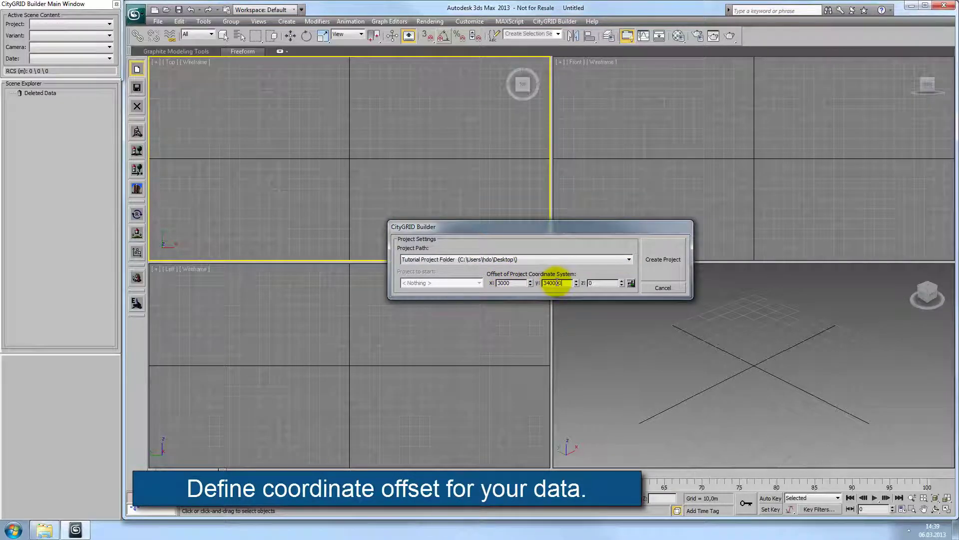
click(668, 259)
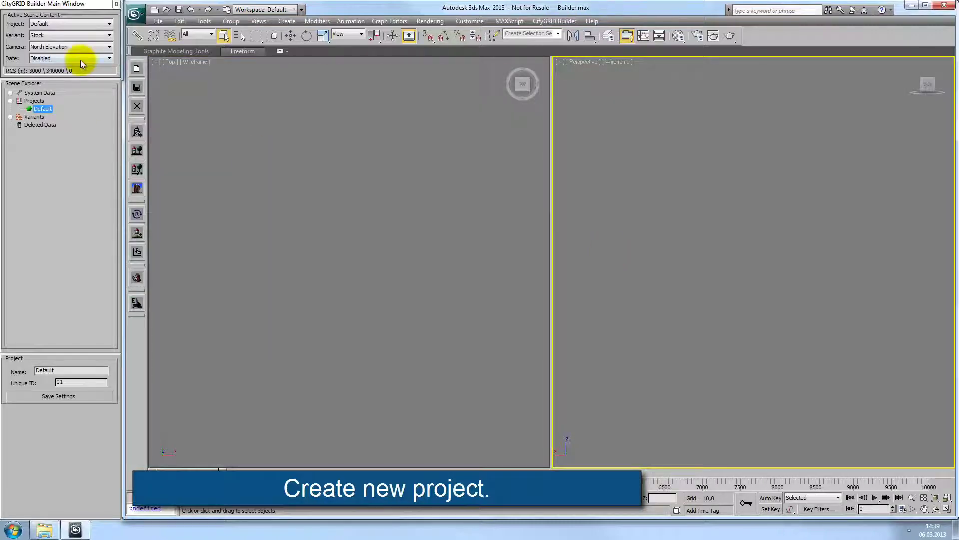
Rename the default project to Stock with the unique ID Build1, and save its settings
double_click(62, 372)
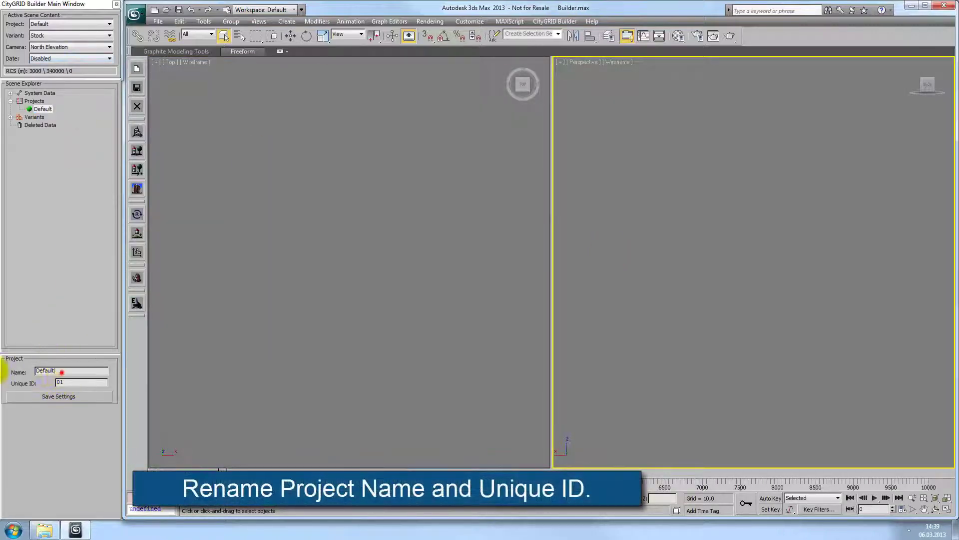
text(Stock)
double_click(65, 383)
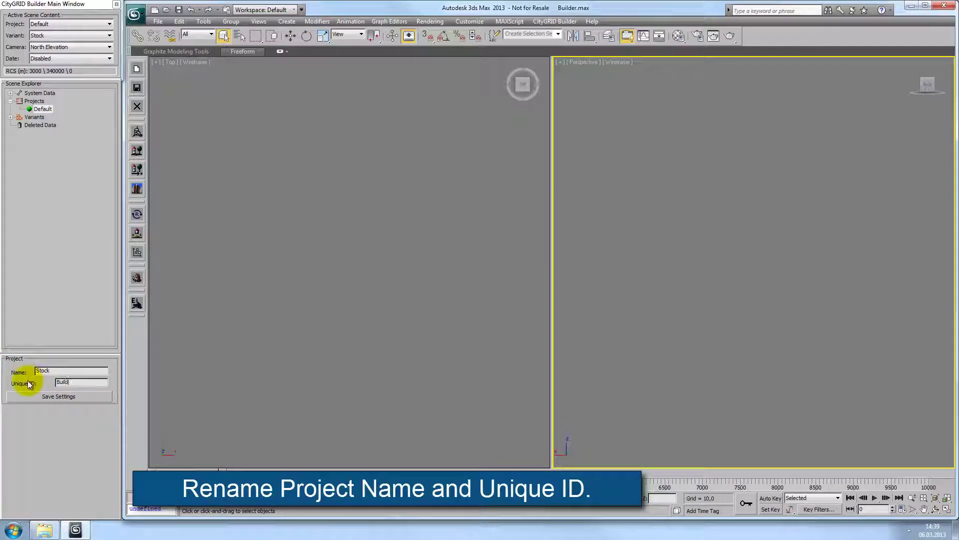
text(Build1)
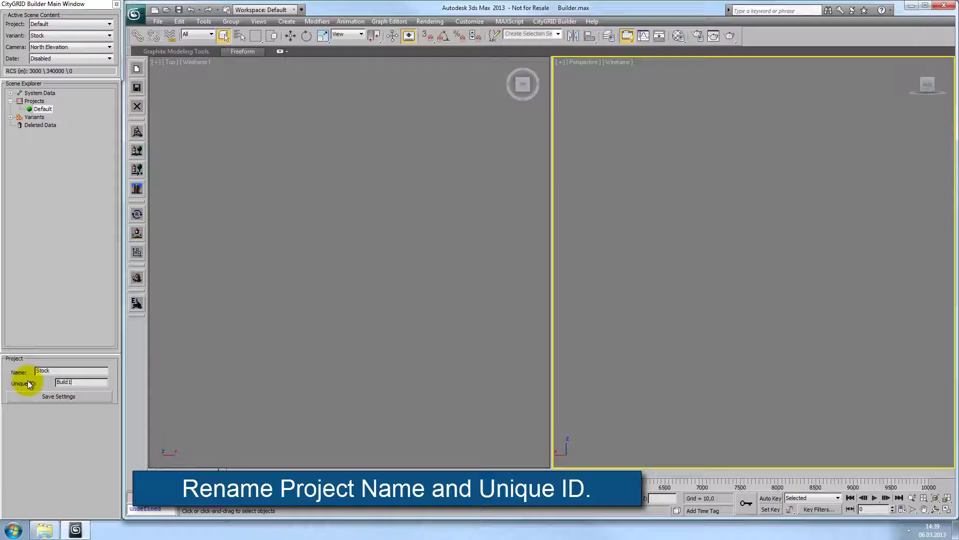
click(53, 397)
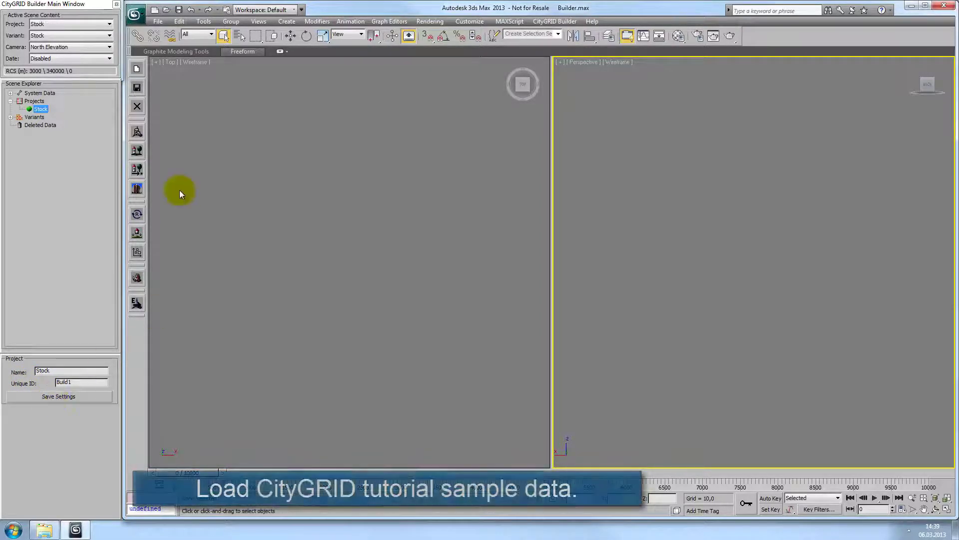
Load the Karlsplatz_current XML file as the CityGRID data source for the Stock project, using its buildings model
click(139, 133)
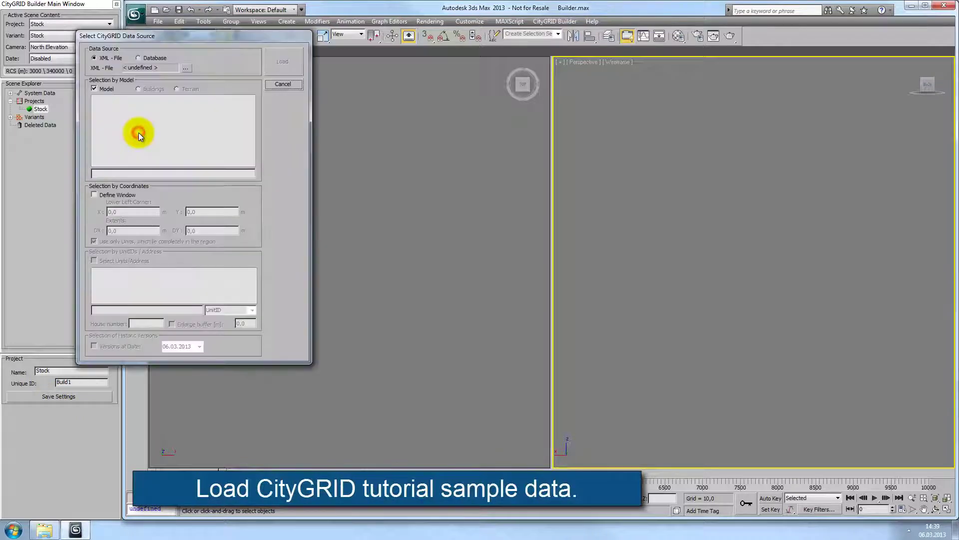
click(189, 67)
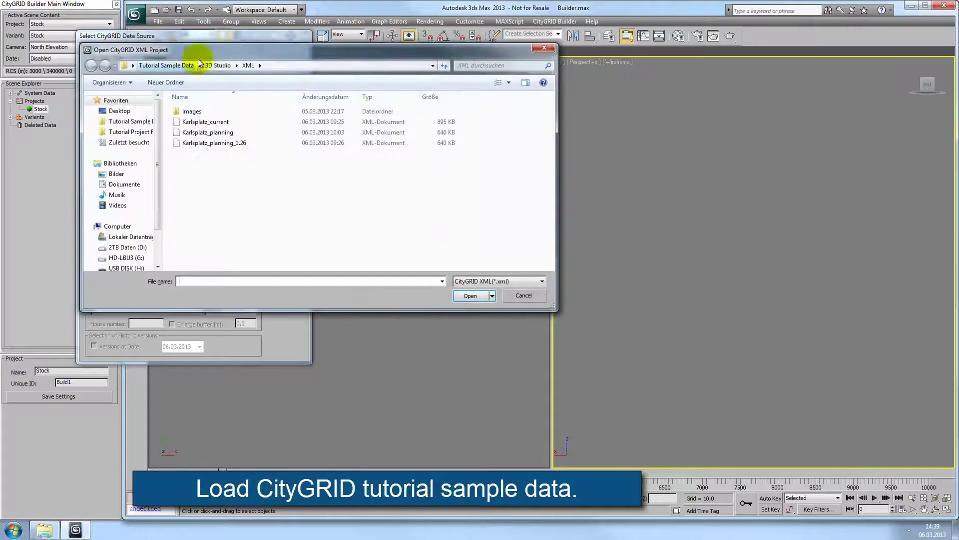
click(210, 123)
click(474, 297)
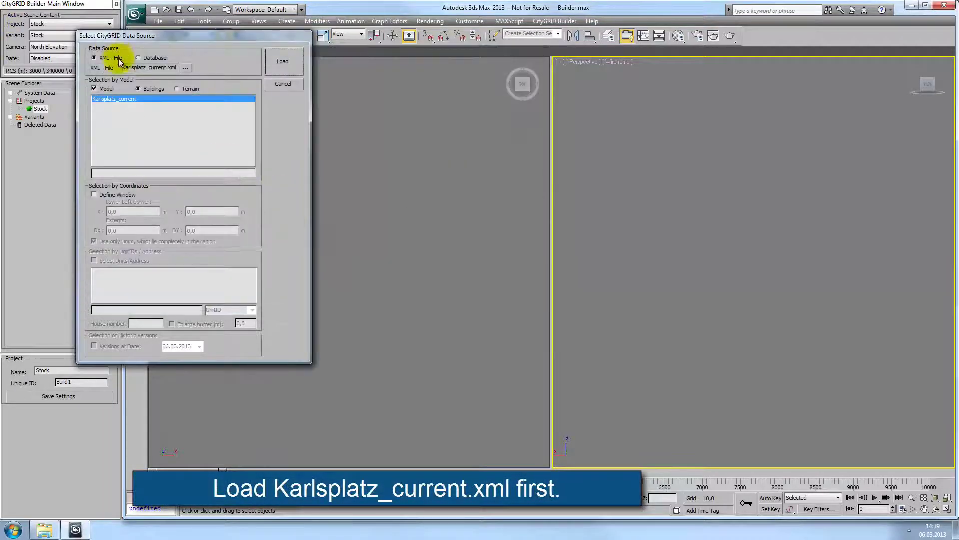
click(293, 60)
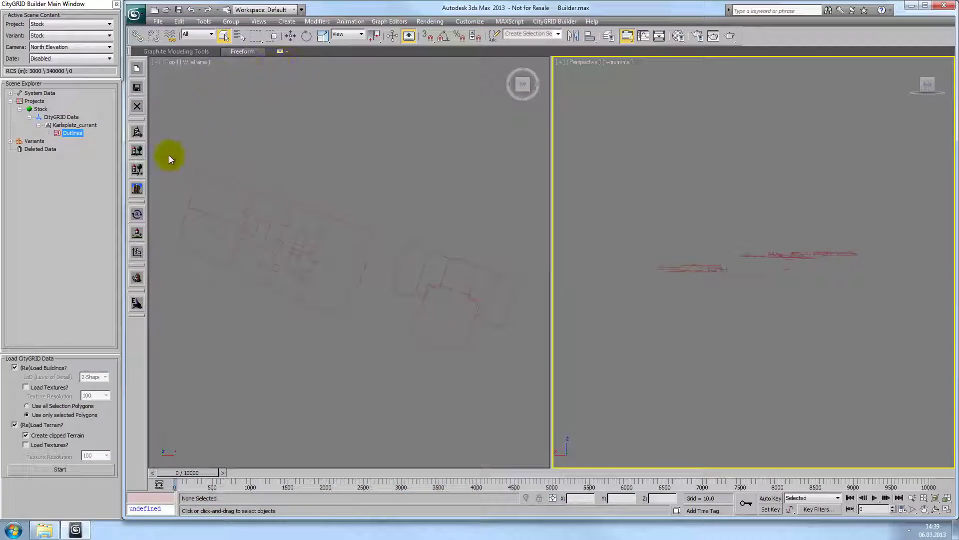
Load textured buildings without terrain for all outlines except the planned building at the eastern end of the western block
drag(169, 155, 538, 378)
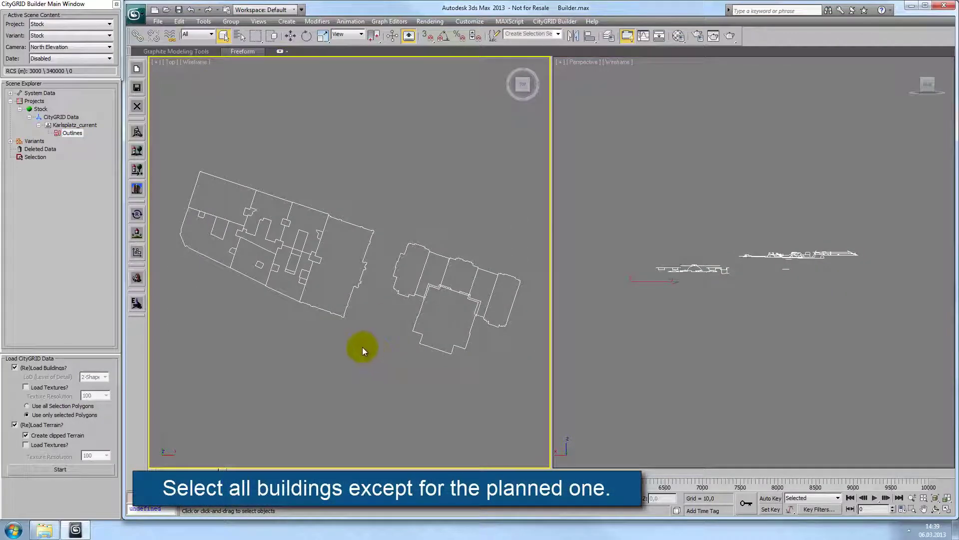
alt+click(334, 306)
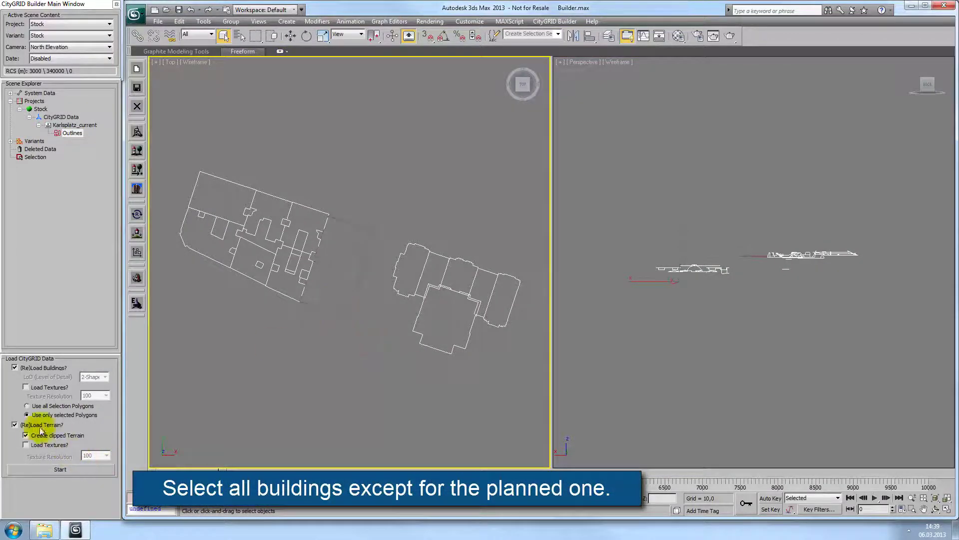
click(14, 424)
click(26, 388)
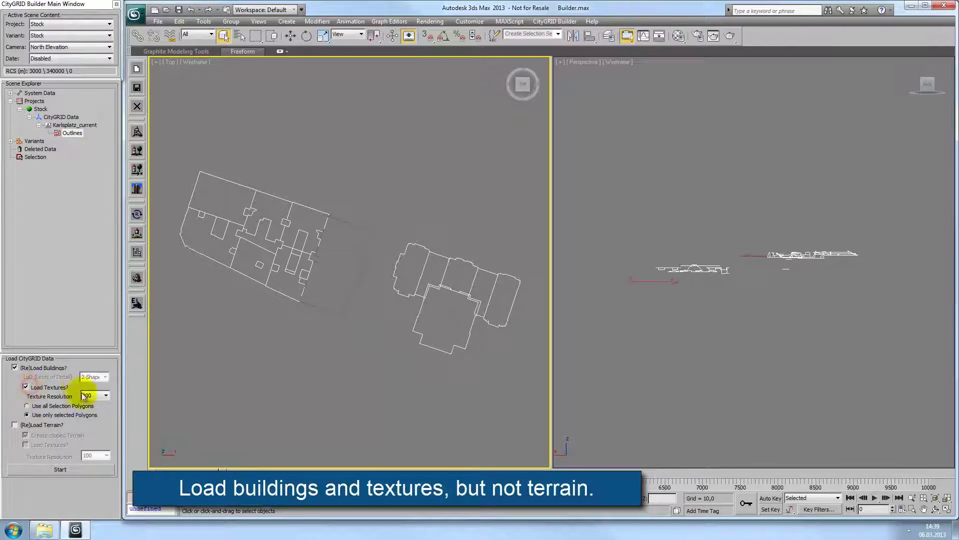
click(73, 470)
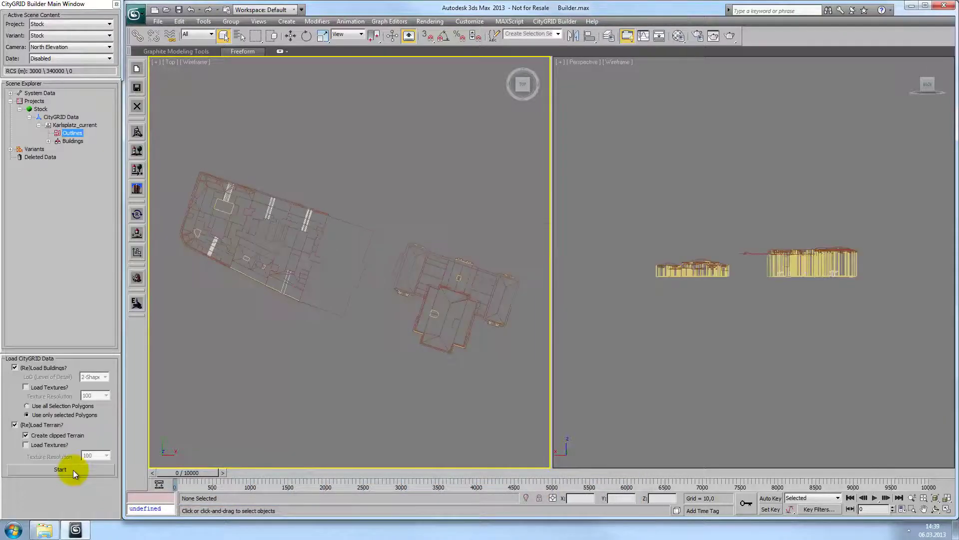
Change the Perspective viewport's shading from Wireframe to Smooth + Highlights
click(619, 62)
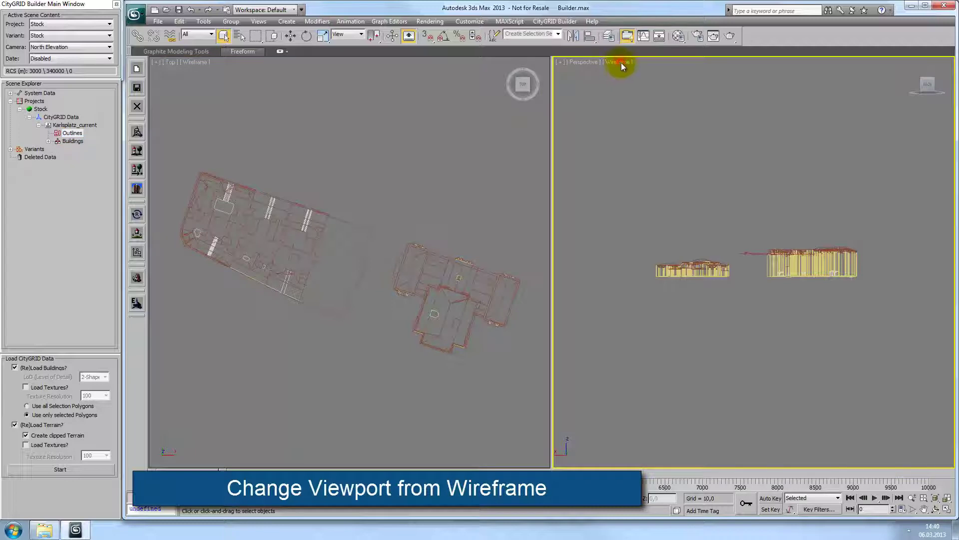
click(621, 62)
click(646, 73)
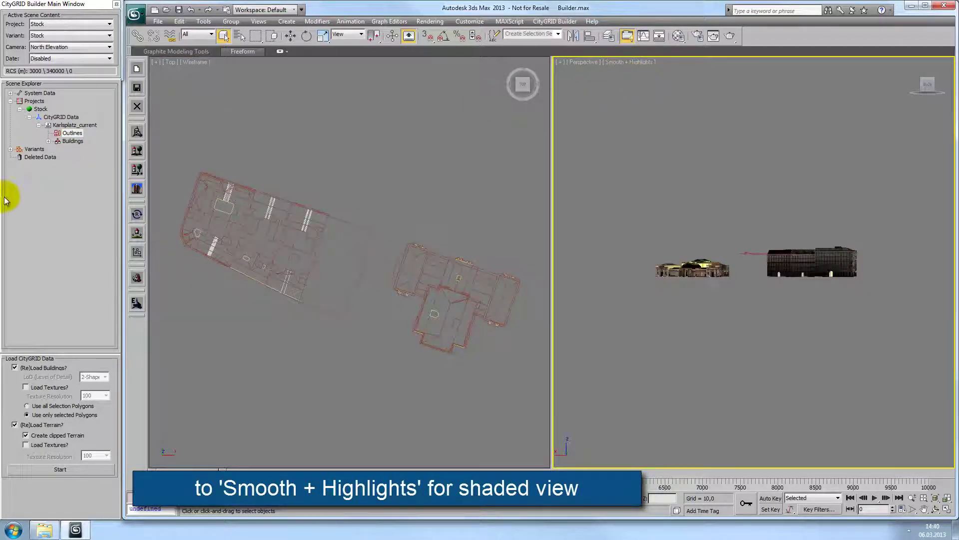
Create a second project named Current with the unique ID Build2
click(35, 102)
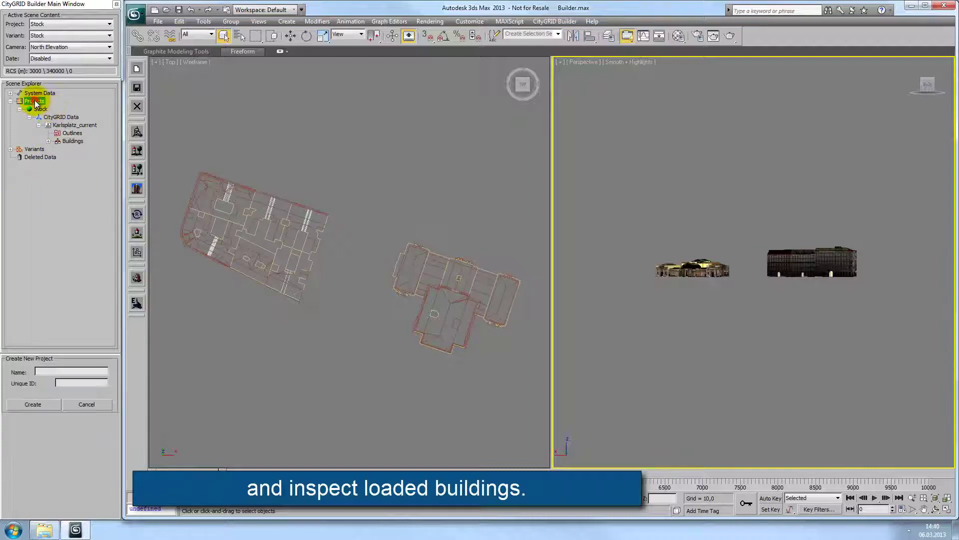
click(43, 371)
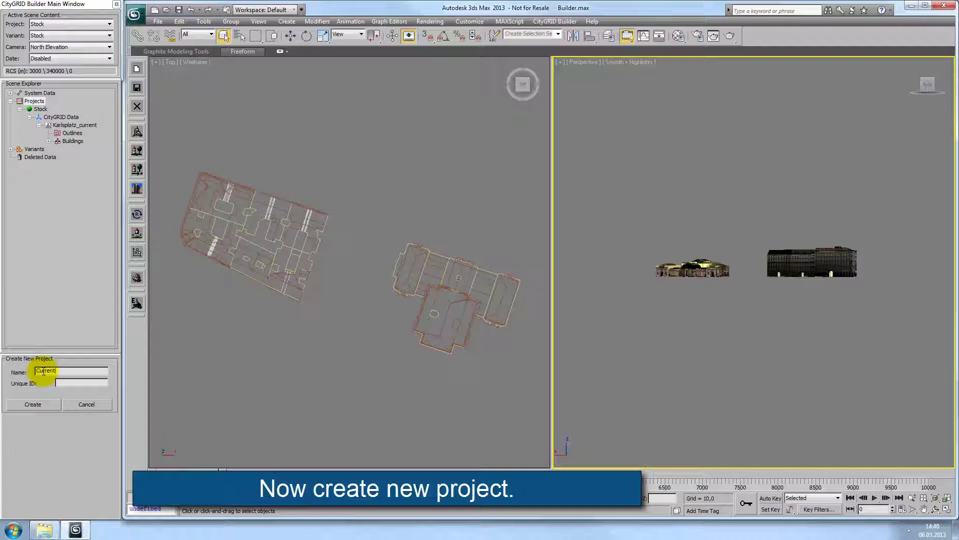
click(87, 382)
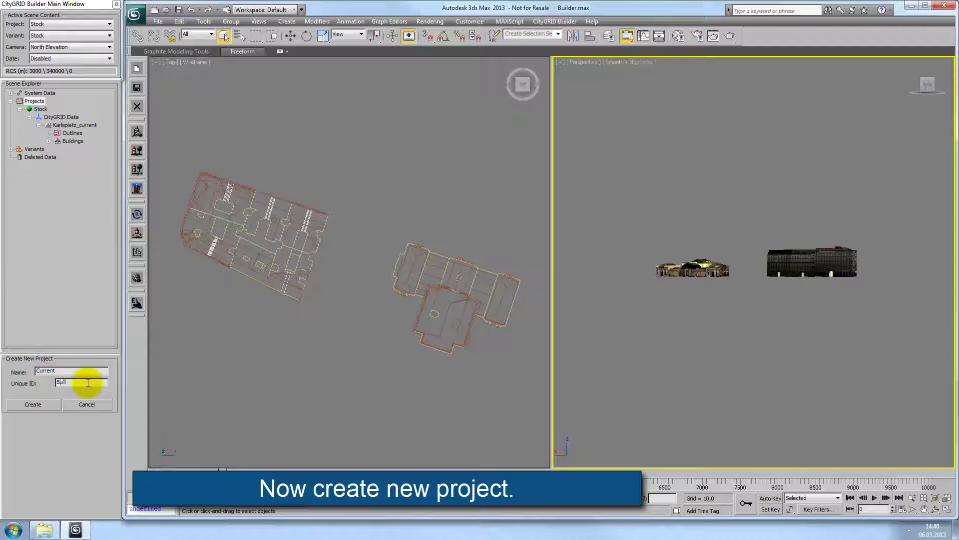
click(38, 405)
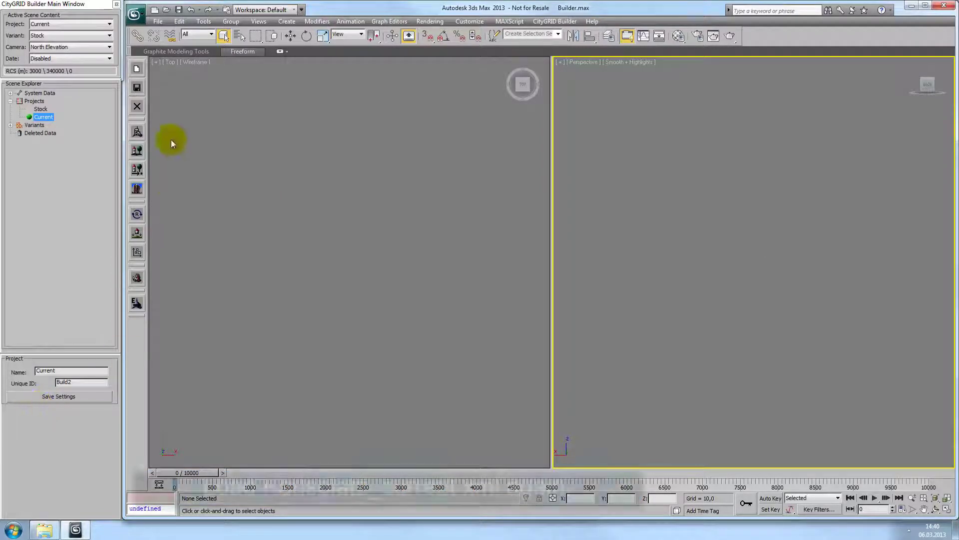
Load Karlsplatz_current.xml into the Current project and import only the planned building at the western block's eastern end, with textures and without terrain
click(137, 130)
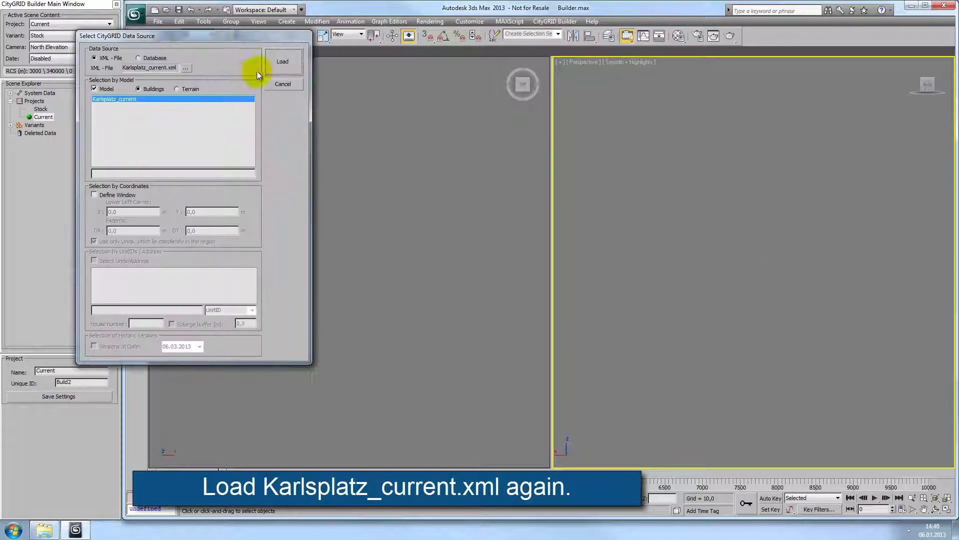
click(283, 59)
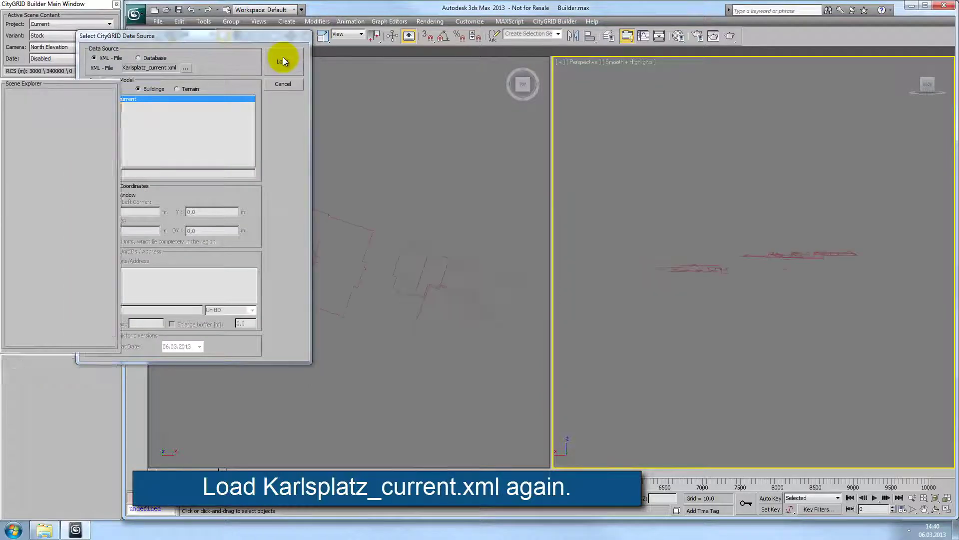
click(346, 237)
click(362, 223)
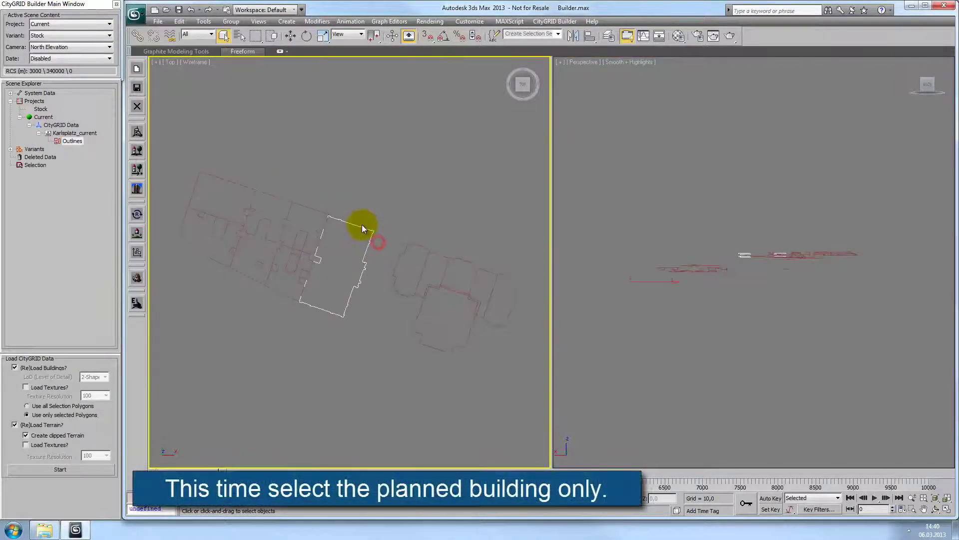
click(20, 425)
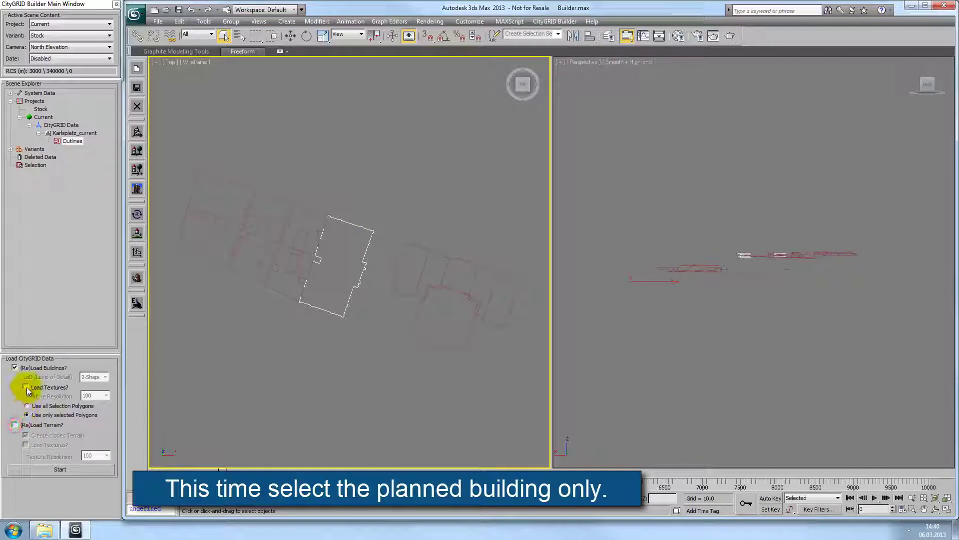
click(25, 387)
click(55, 468)
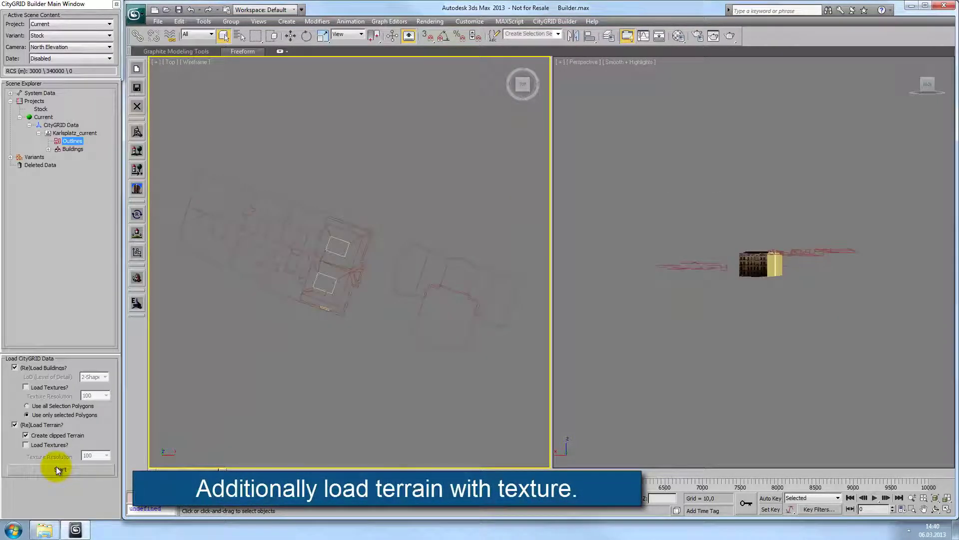
Load the unclipped terrain with textures at resolution 100, without reloading the buildings, and inspect it in the Perspective view
click(15, 368)
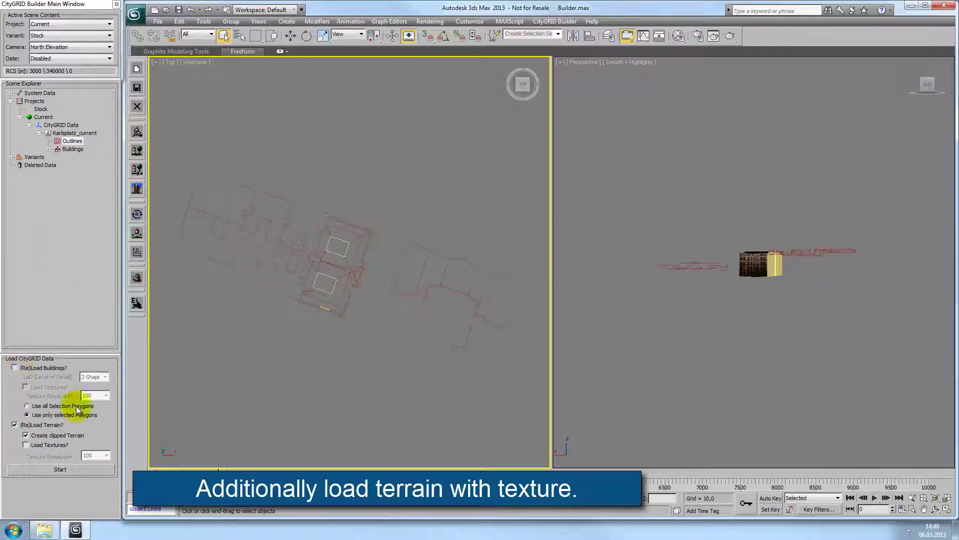
click(26, 443)
click(26, 436)
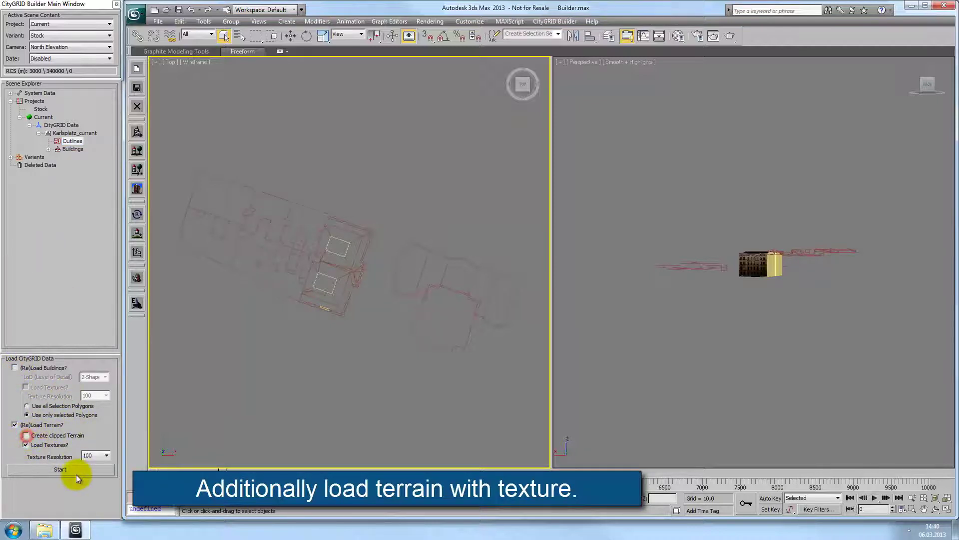
click(74, 471)
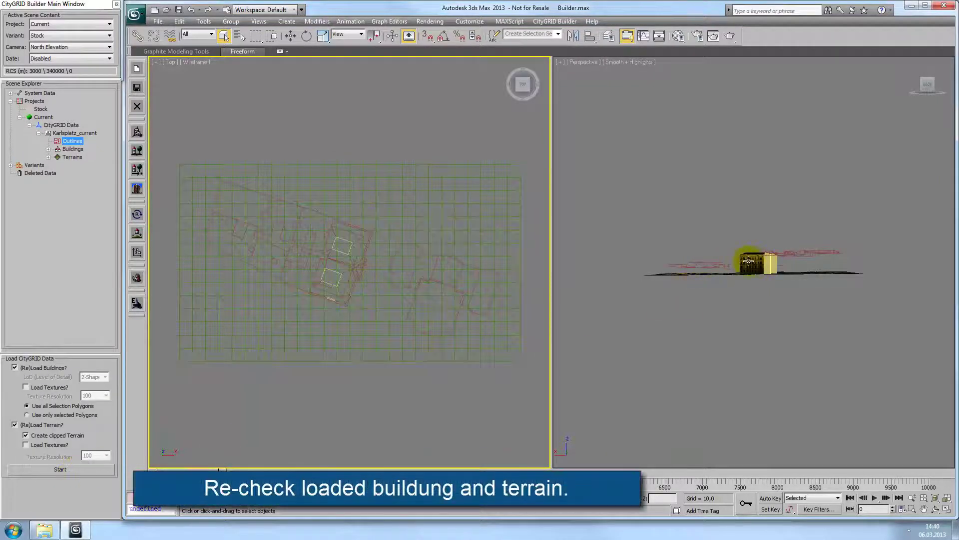
alt+middle_drag(748, 261, 886, 302)
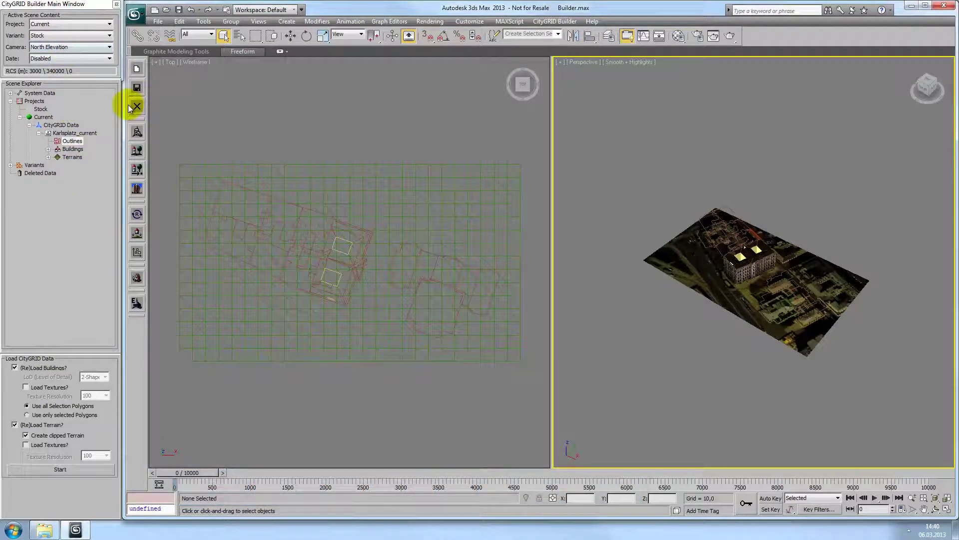
Create a third project named Planning with the unique ID Plan1
click(33, 101)
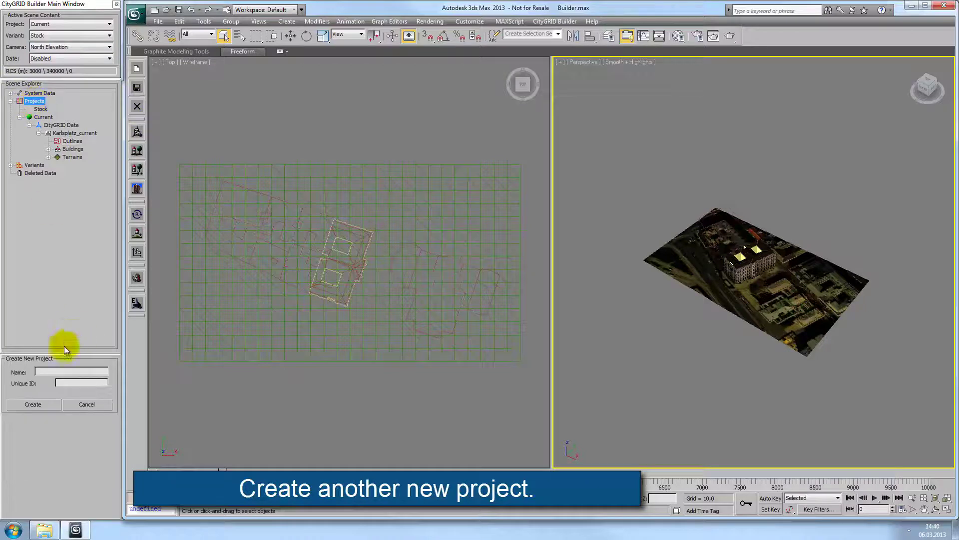
click(53, 372)
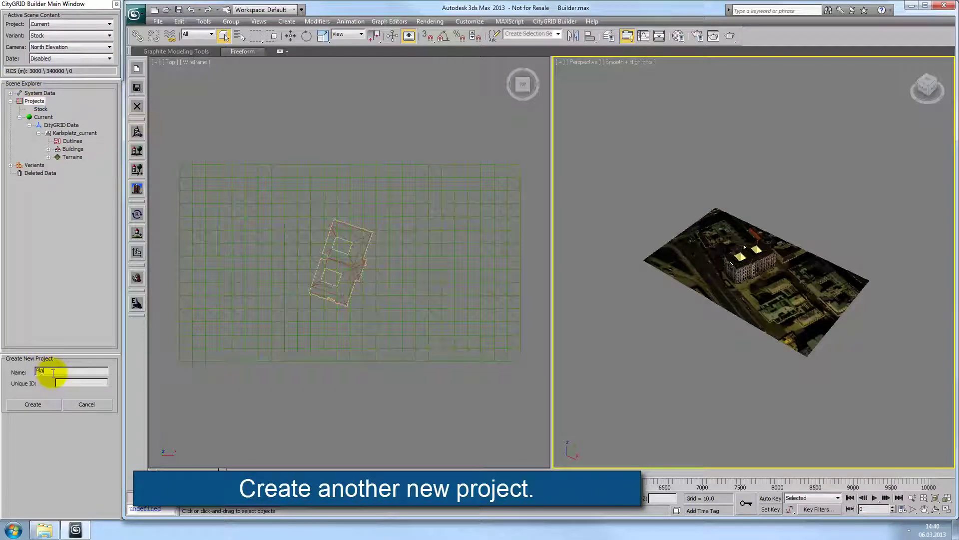
click(64, 380)
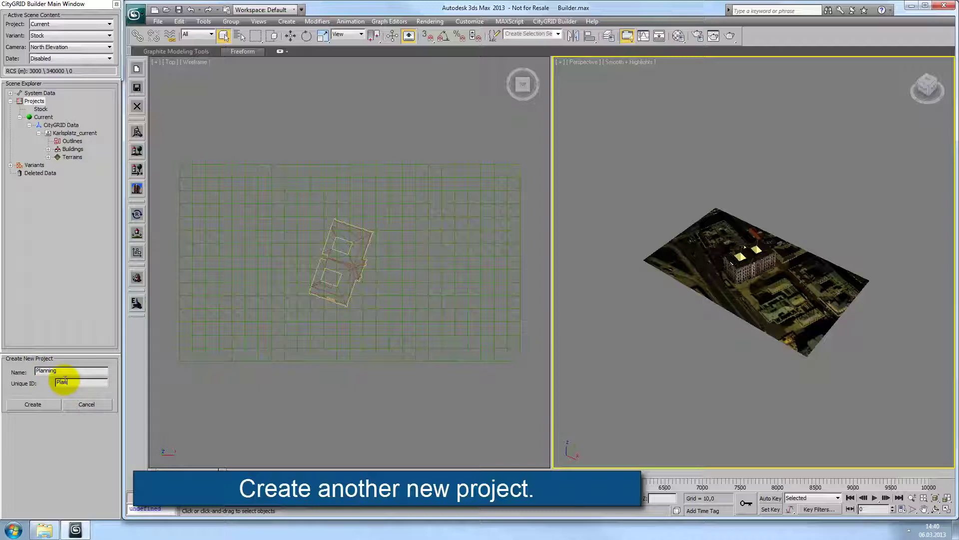
click(26, 403)
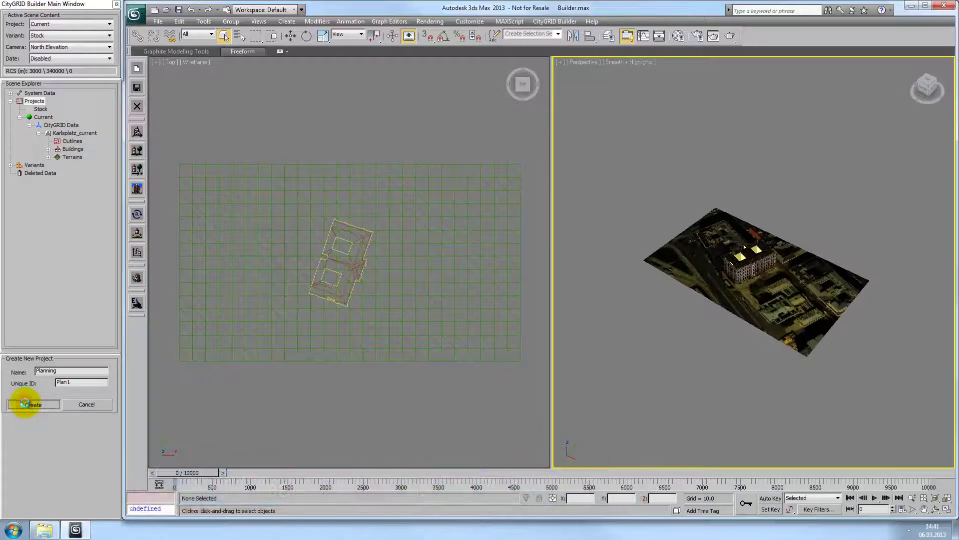
Load the CityGRID data from Karlsplatz_planning.xml into the Planning project
click(137, 132)
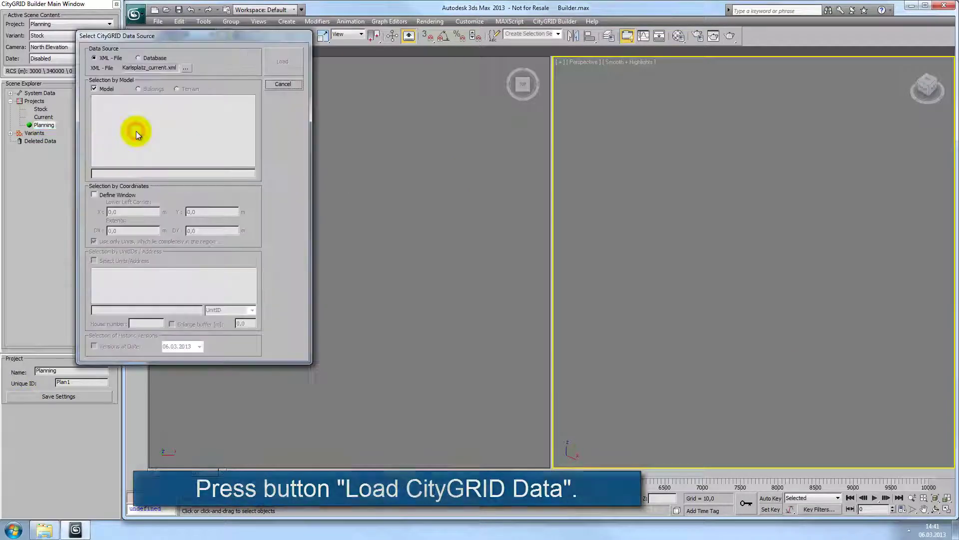
click(189, 68)
click(216, 132)
click(469, 295)
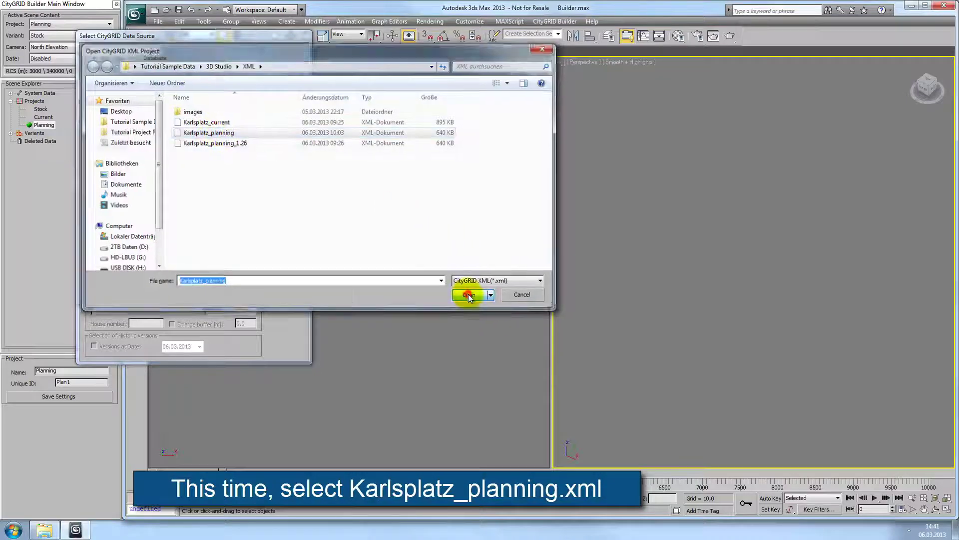
click(282, 63)
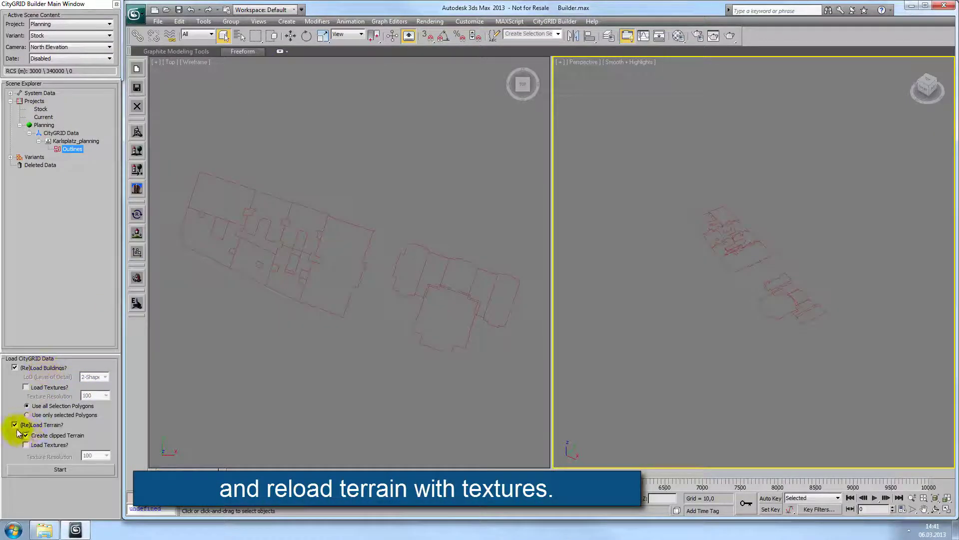
Load the planning terrain with textures at resolution 100, leaving the buildings out
click(15, 367)
click(25, 445)
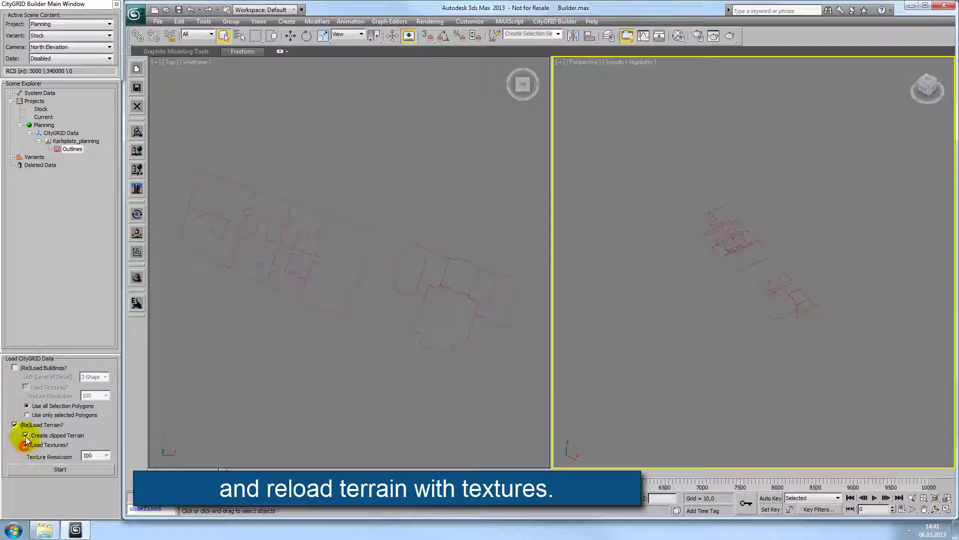
click(98, 472)
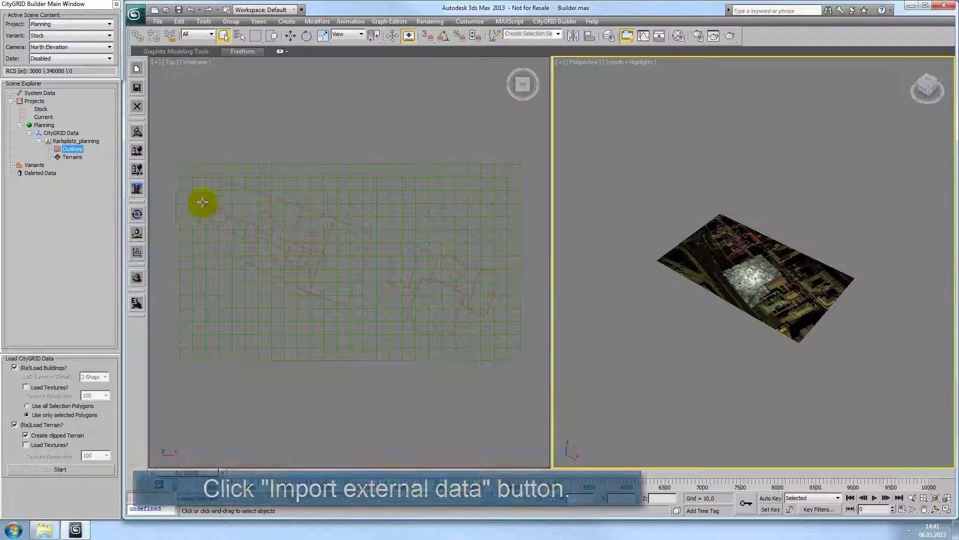
Import the Office Building model as external data in Autodesk VIZ/MAX format from the Office Building folder
click(138, 188)
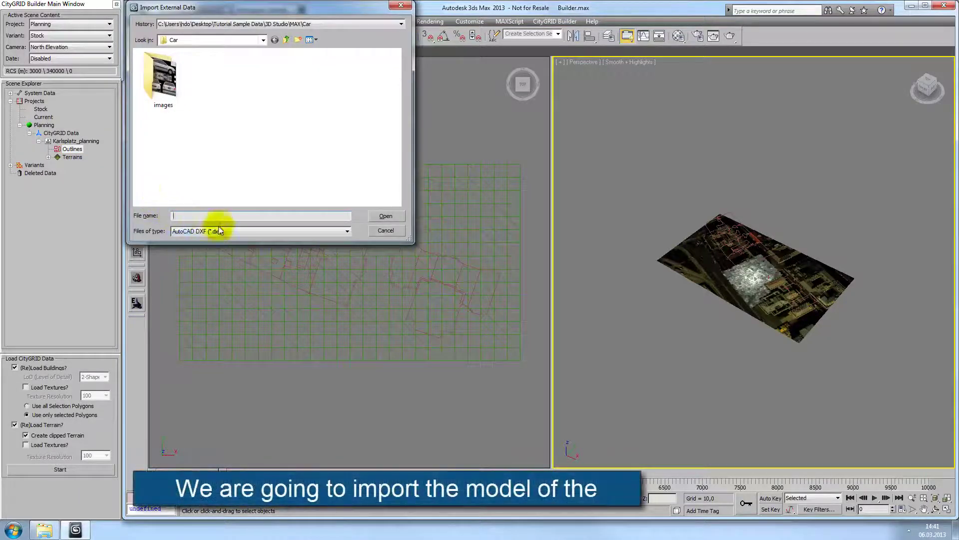
click(251, 232)
click(246, 254)
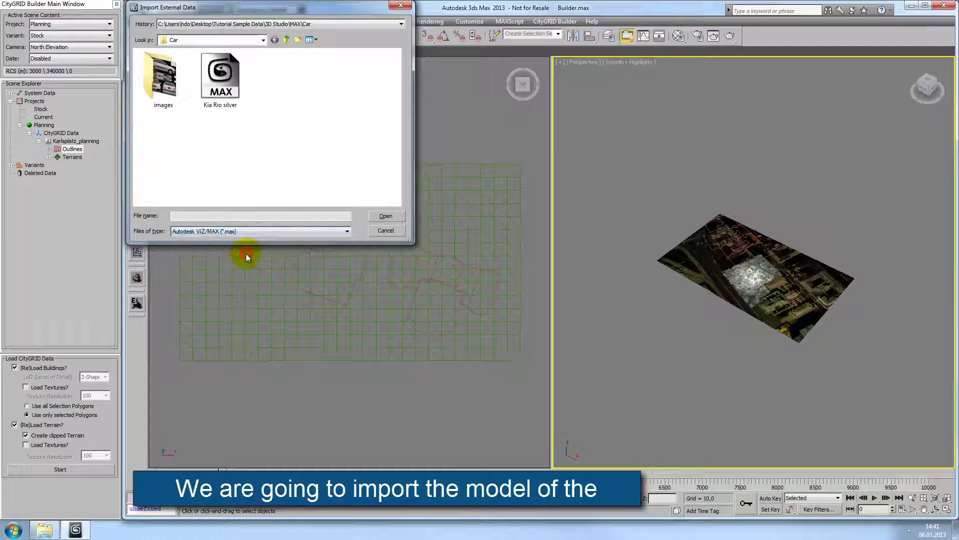
click(286, 39)
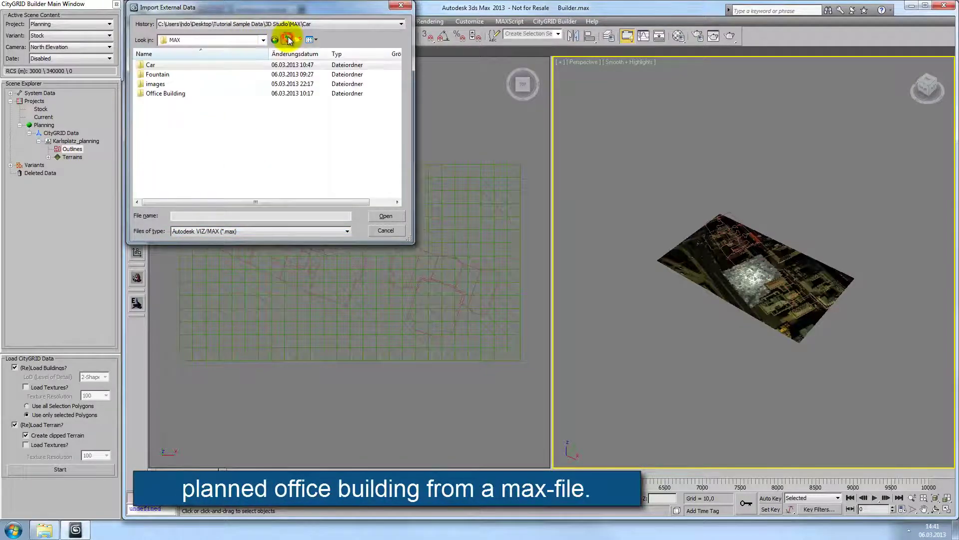
double_click(176, 93)
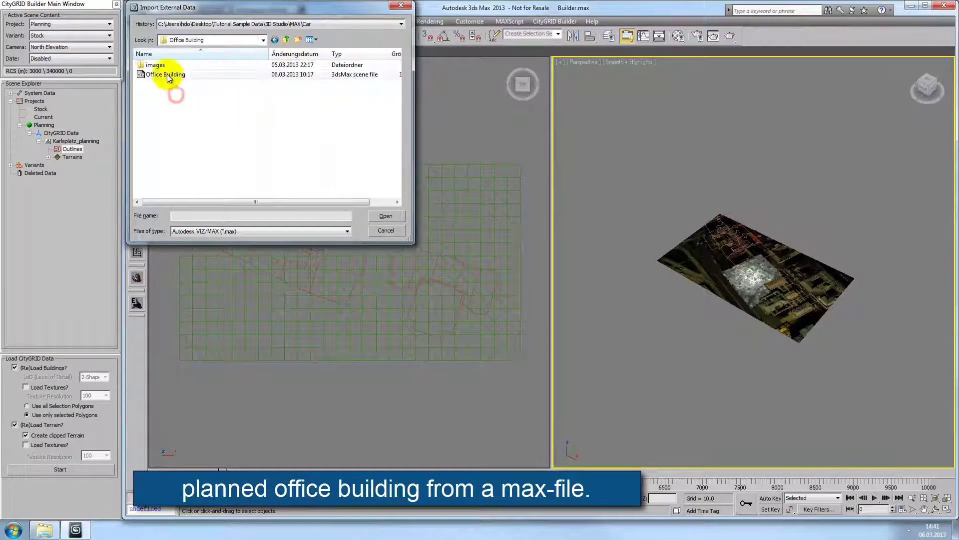
click(165, 74)
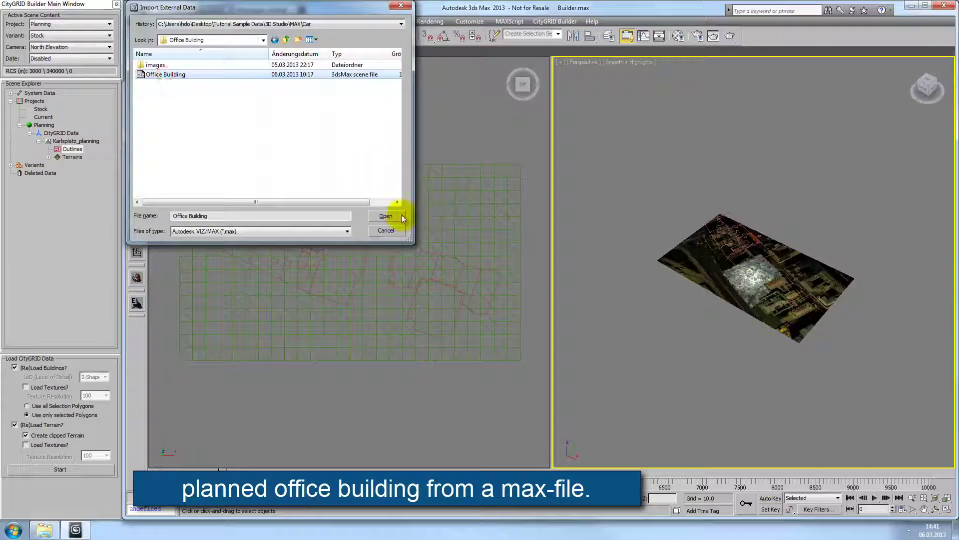
click(386, 215)
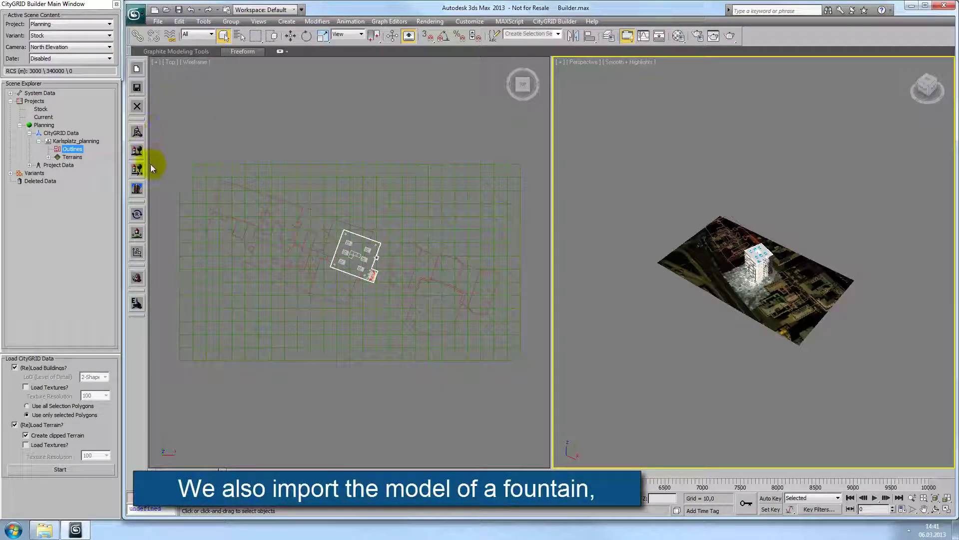
Import Fountain.WRL as external VRML data from the Fountain folder, with Reset Scene turned off
click(141, 189)
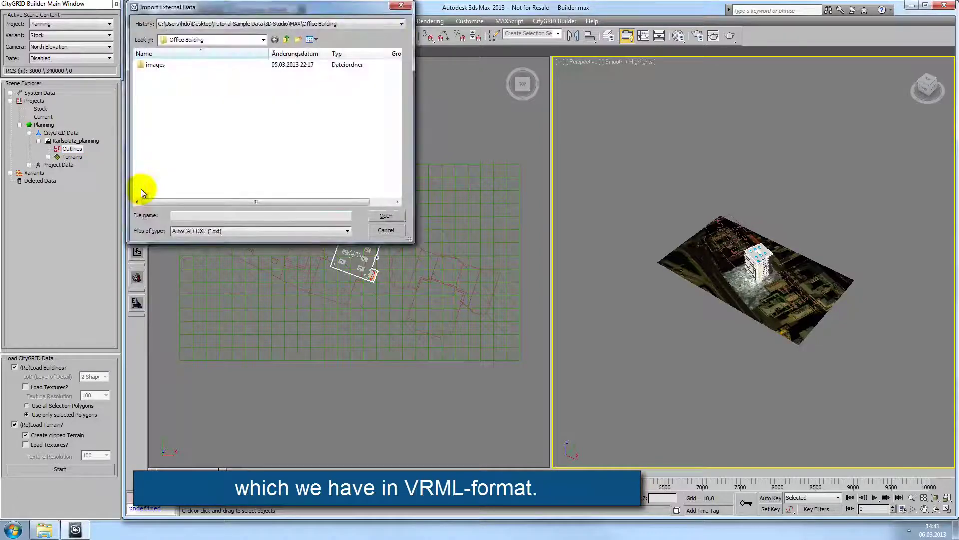
click(240, 231)
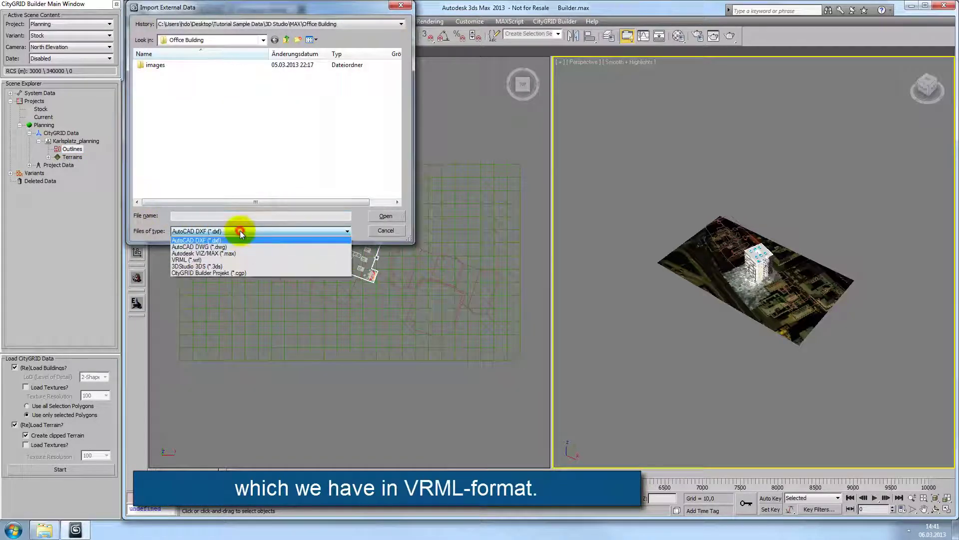
click(198, 259)
click(286, 39)
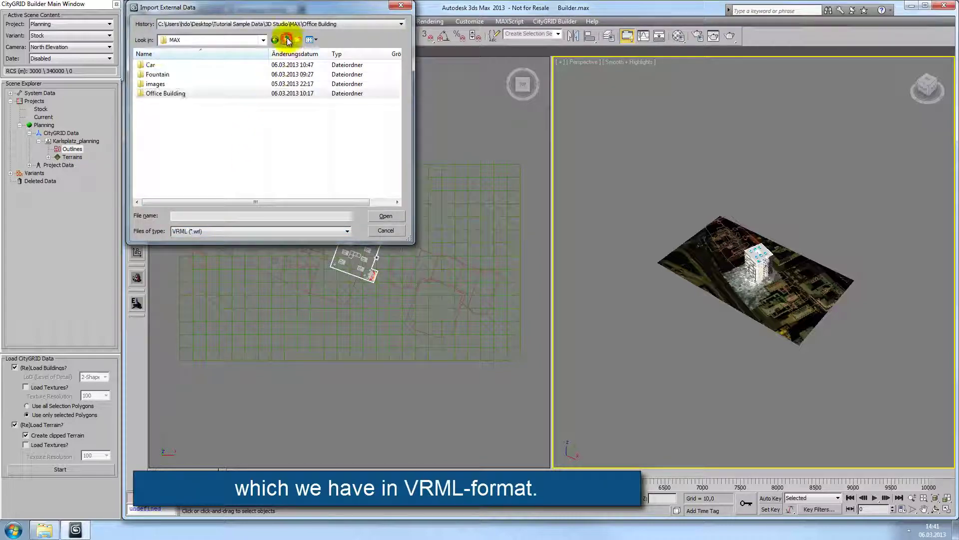
double_click(155, 73)
click(167, 76)
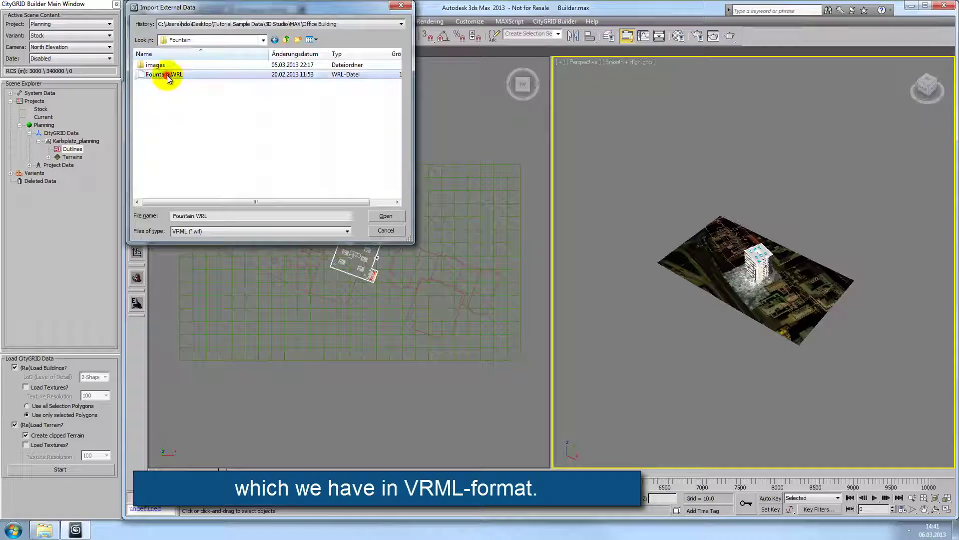
click(392, 216)
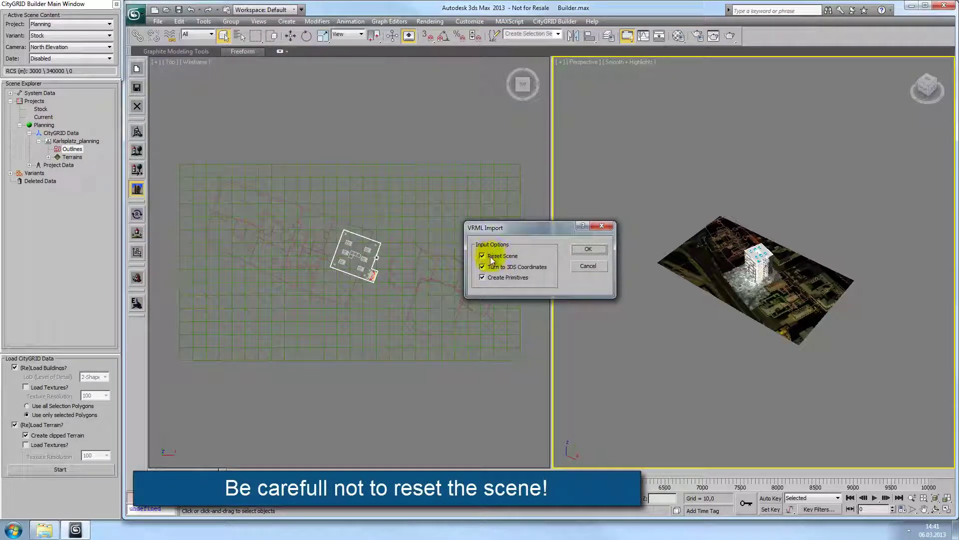
click(482, 256)
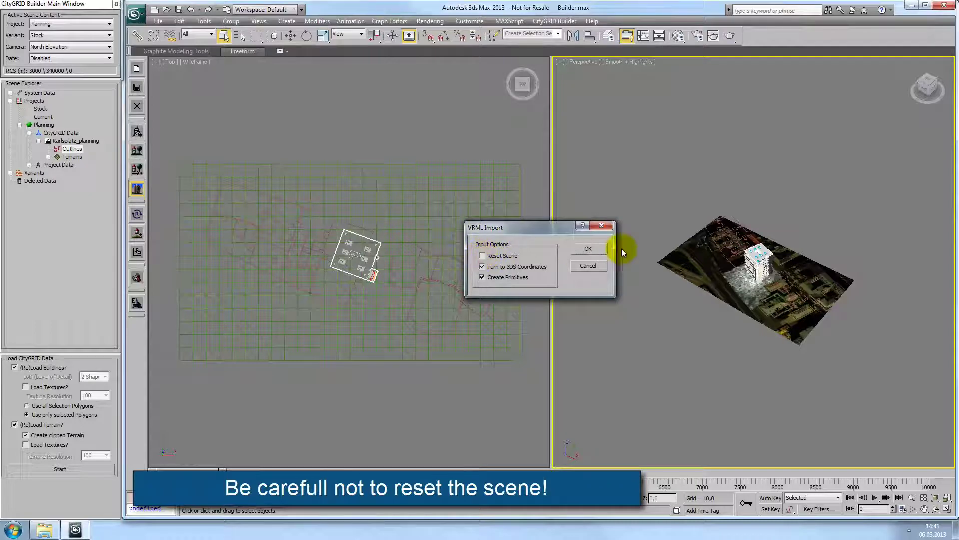
click(602, 250)
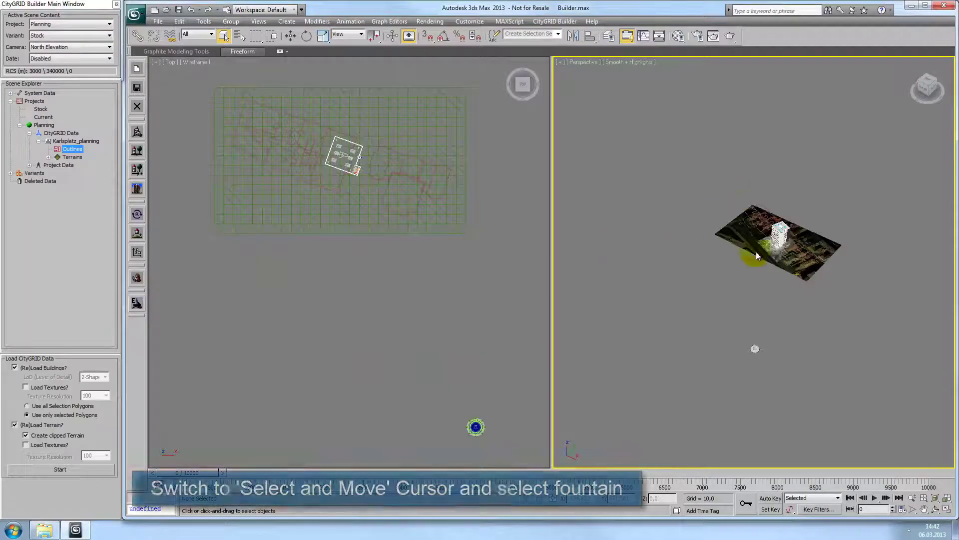
Move the imported fountain onto the terrain area just south of the office building in the Top view
click(475, 425)
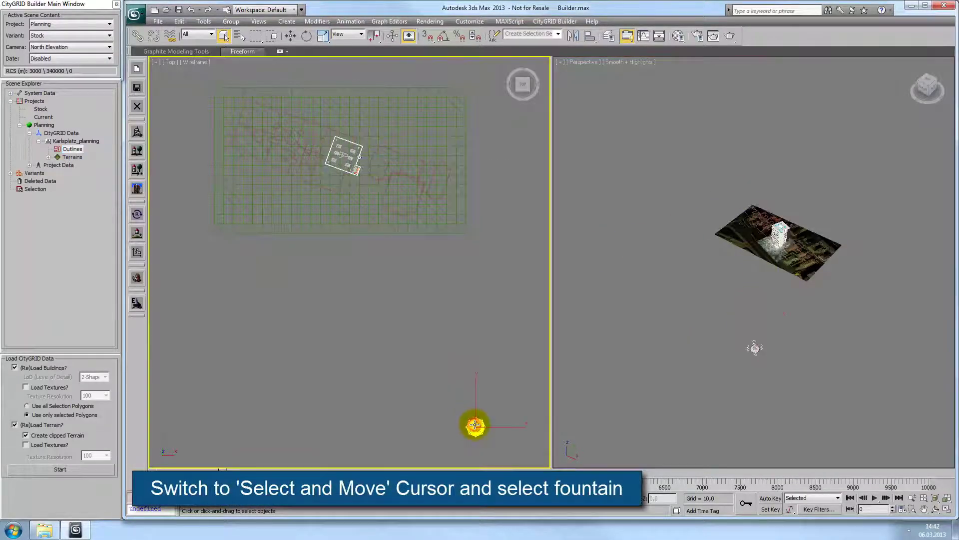
click(291, 37)
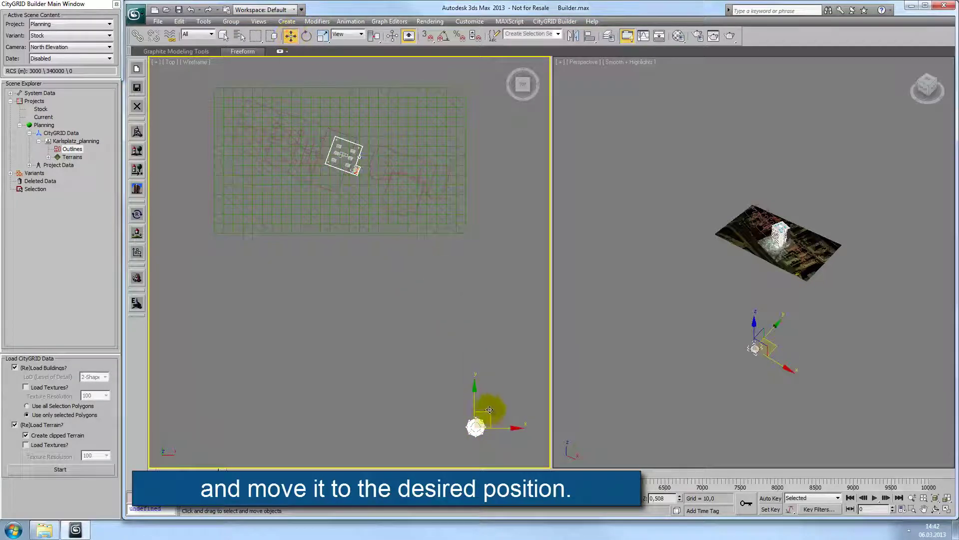
drag(491, 411, 350, 169)
drag(349, 167, 350, 168)
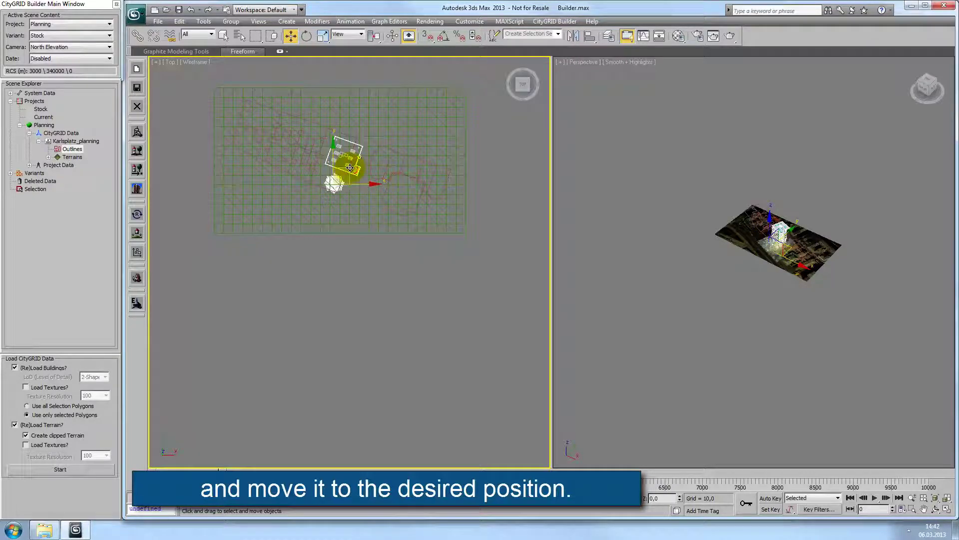
Rotate the fountain about 131 degrees around its vertical axis in the Top view
click(306, 39)
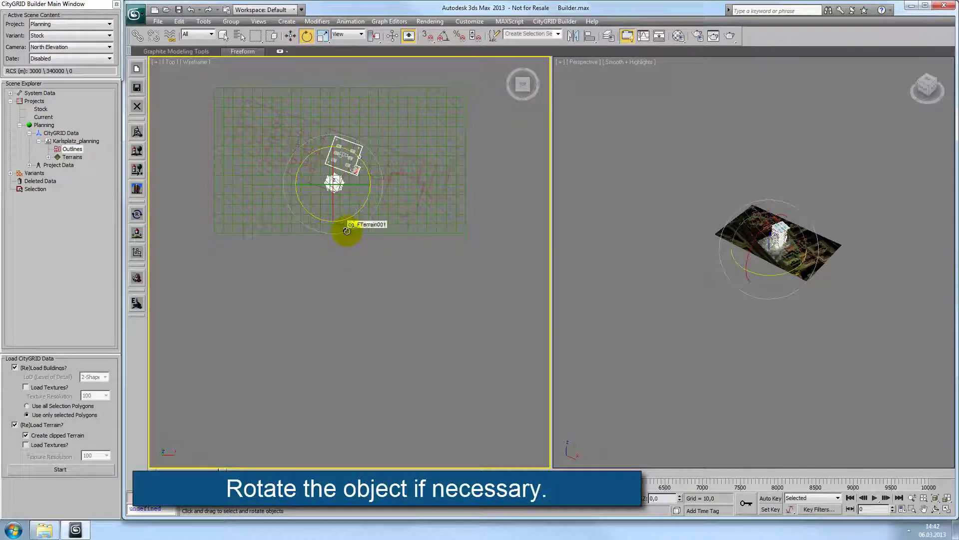
drag(347, 230, 454, 220)
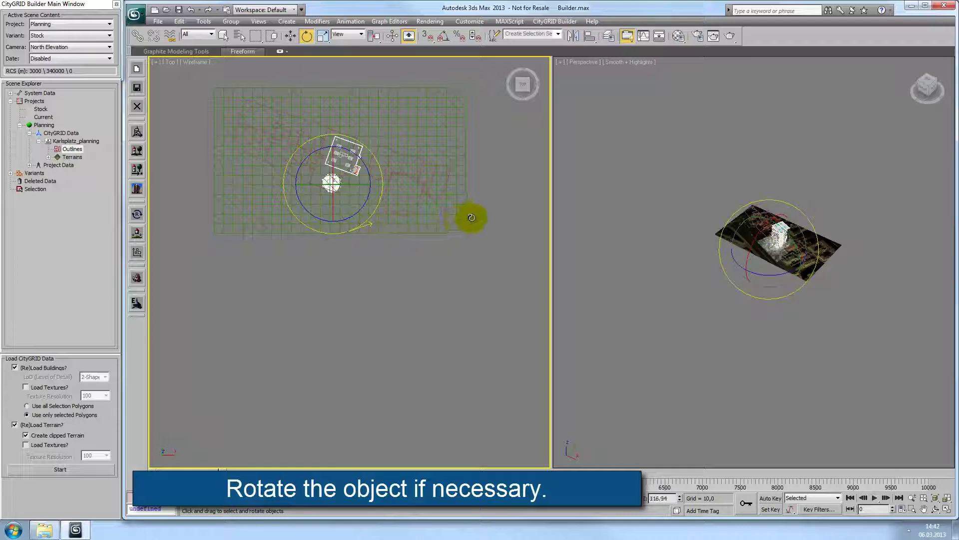
drag(483, 215, 484, 215)
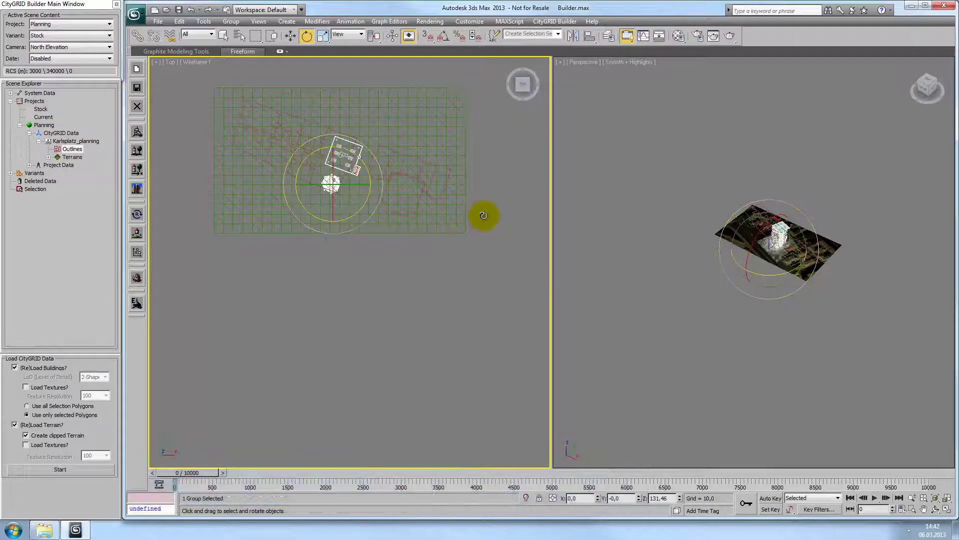
Set the fountain's height to the ground with Place Object on Terrain, check it beside the office building, and save the project
click(291, 36)
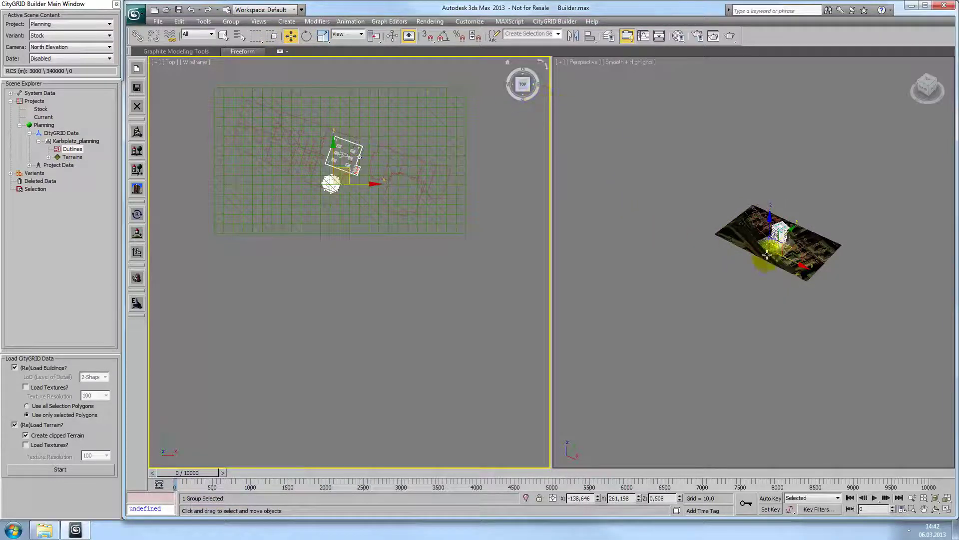
middle_drag(759, 268, 717, 279)
scroll(699, 288, up, 6)
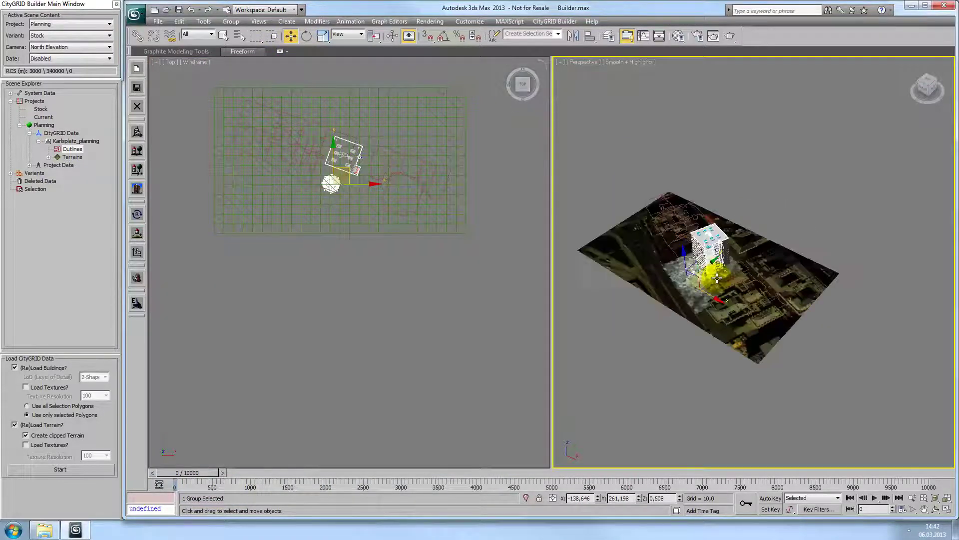
alt+middle_drag(658, 303, 702, 288)
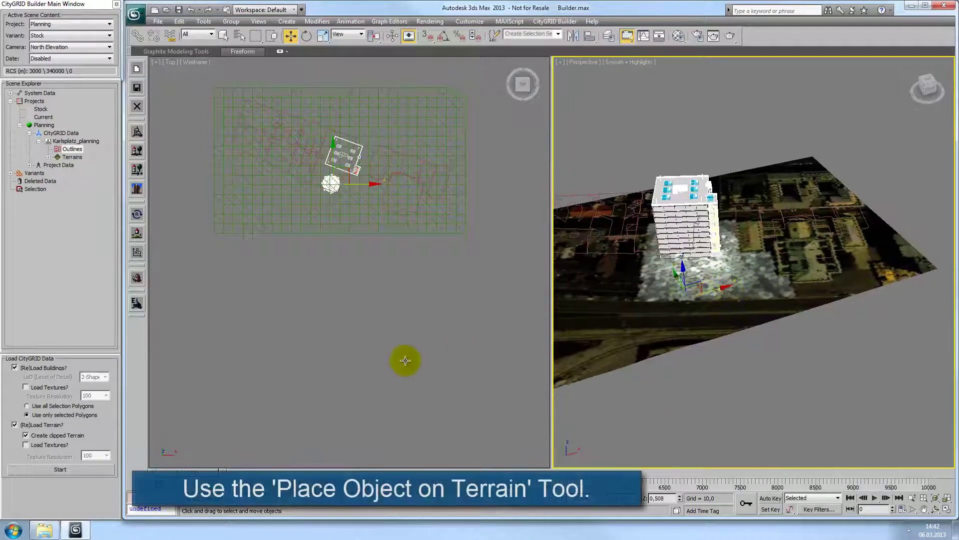
click(136, 235)
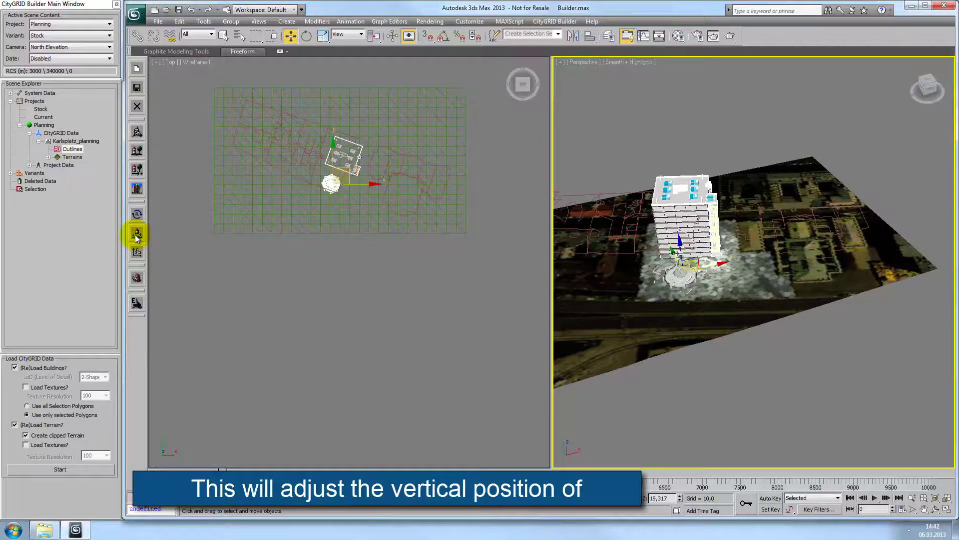
alt+middle_drag(664, 291, 683, 308)
scroll(683, 309, up, 3)
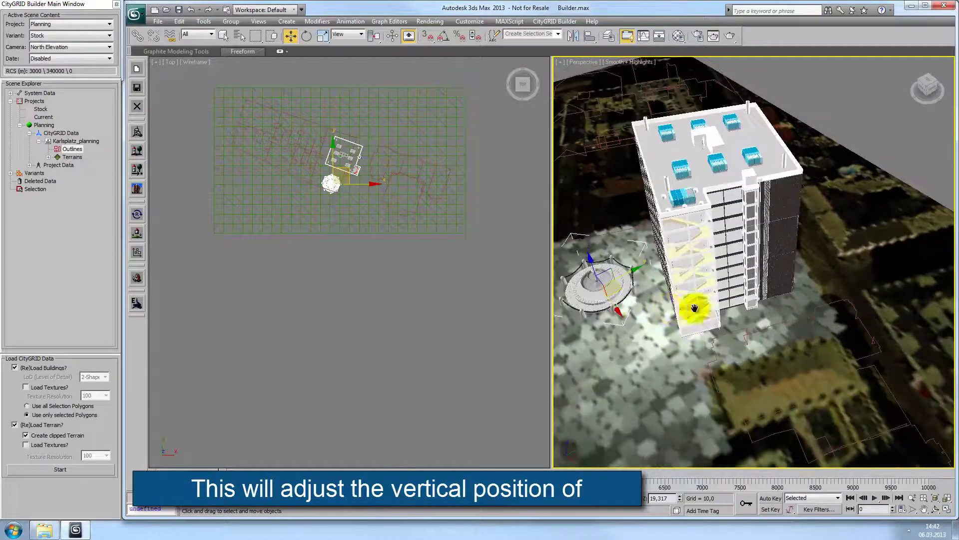
scroll(692, 306, up, 5)
scroll(721, 298, up, 2)
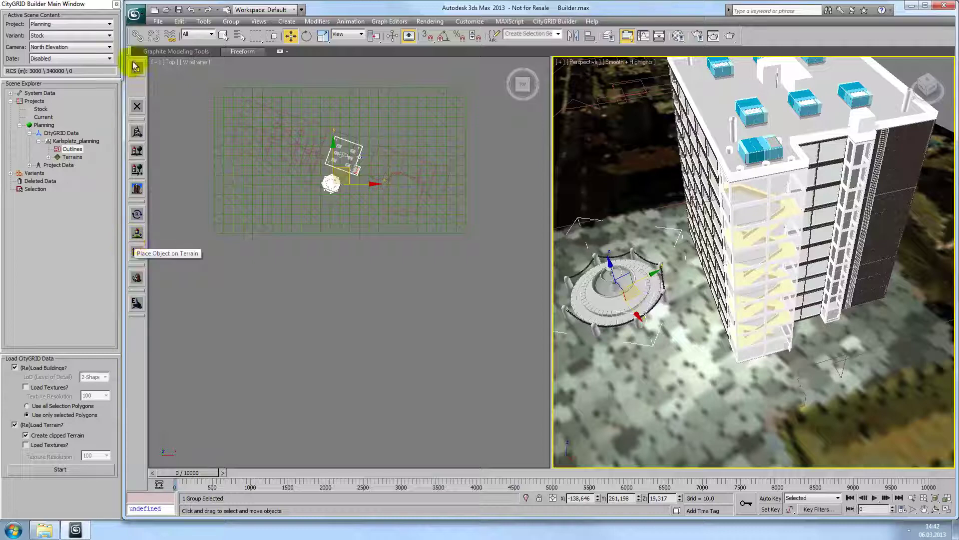
click(137, 88)
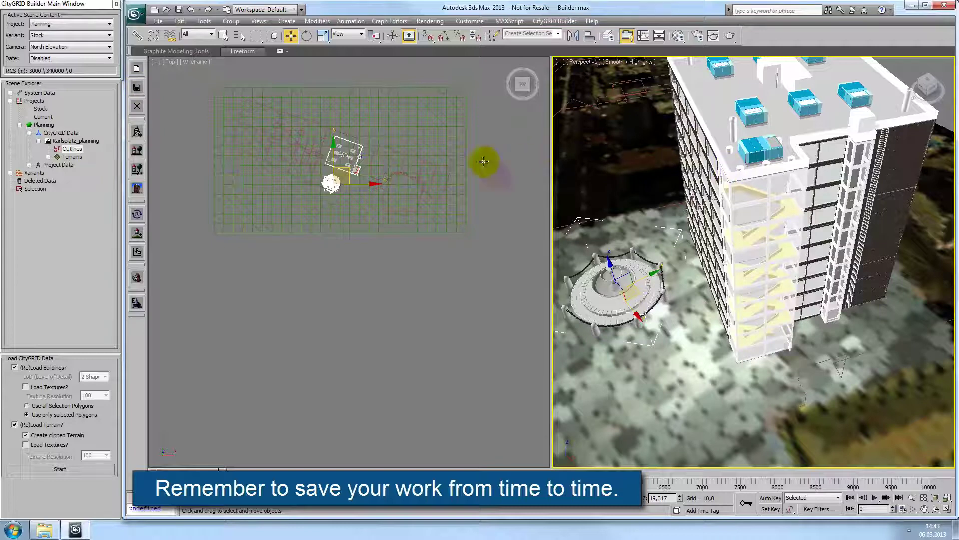
Switch the Perspective viewport to Top view and frame the whole terrain with the office building and fountain
scroll(714, 174, down, 5)
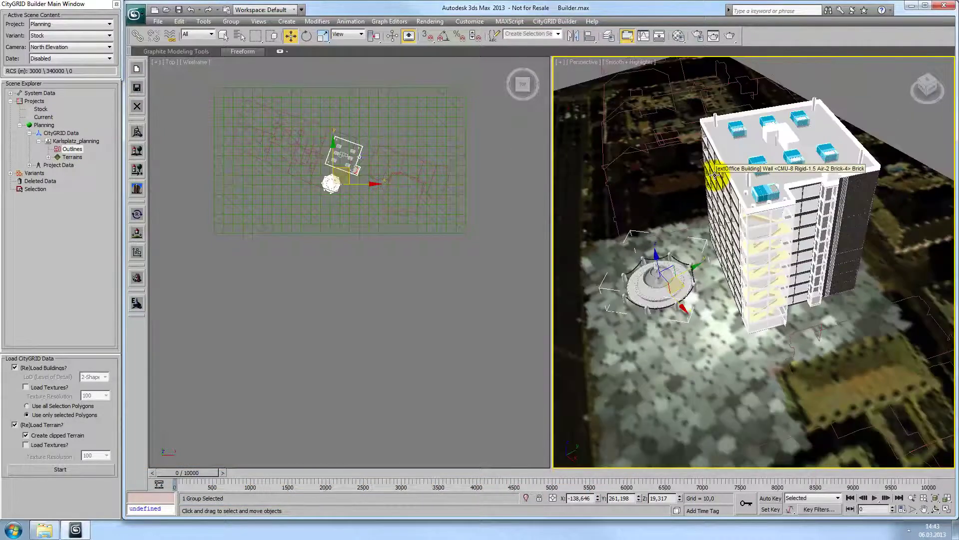
click(584, 62)
click(606, 122)
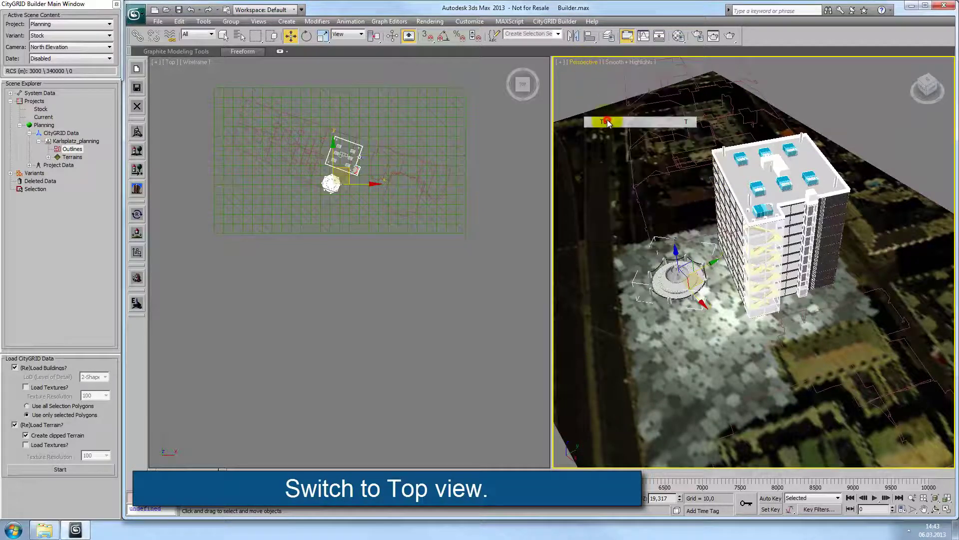
click(935, 499)
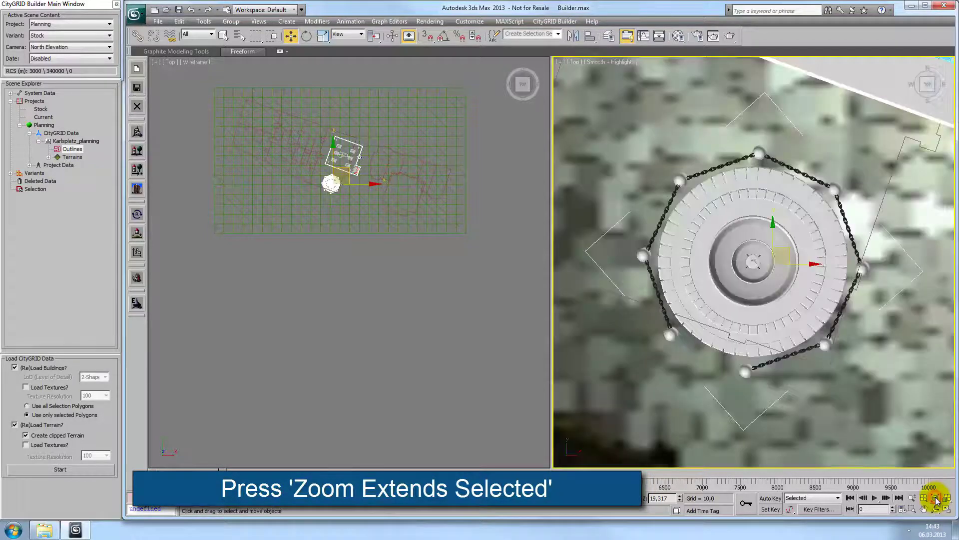
scroll(792, 300, down, 2)
scroll(792, 302, down, 6)
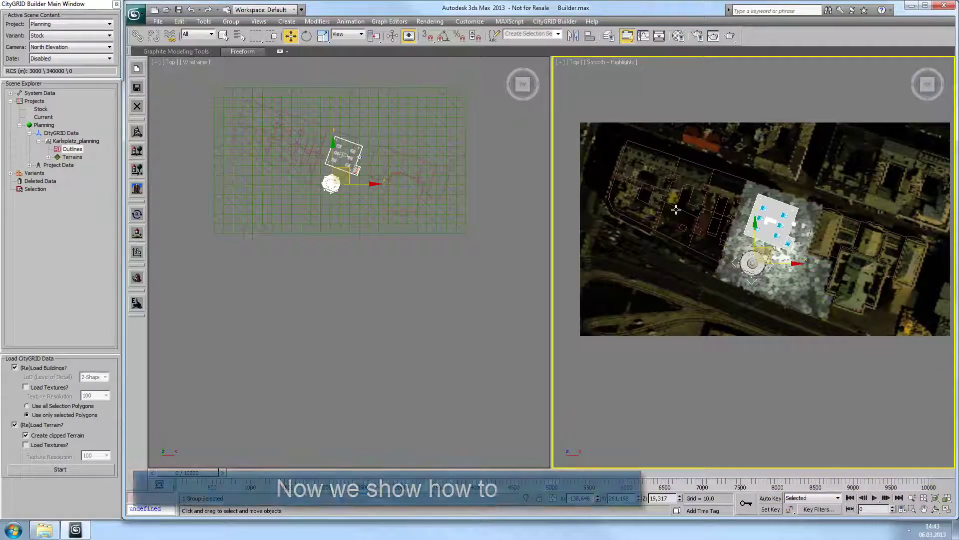
Show the Command Panel in the workspace
click(473, 23)
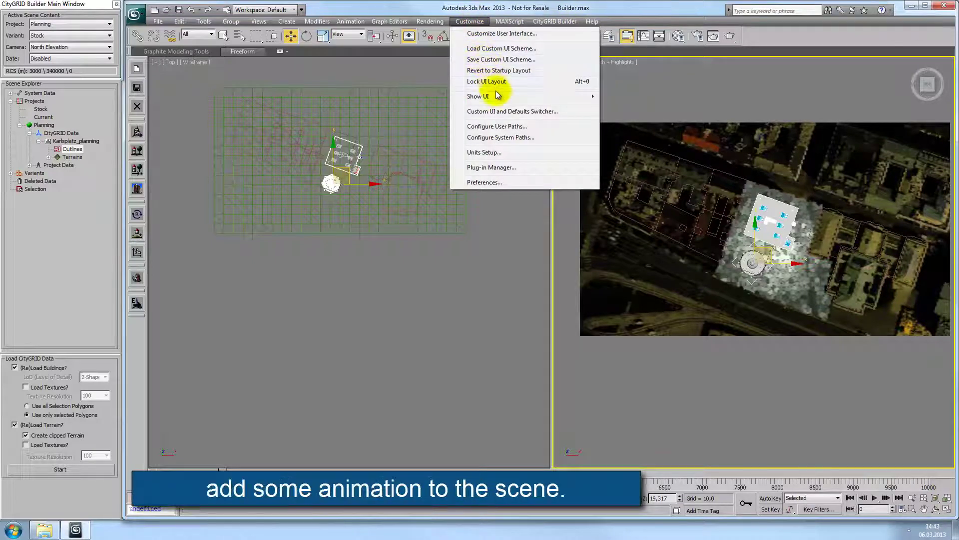
mouse_move(498, 96)
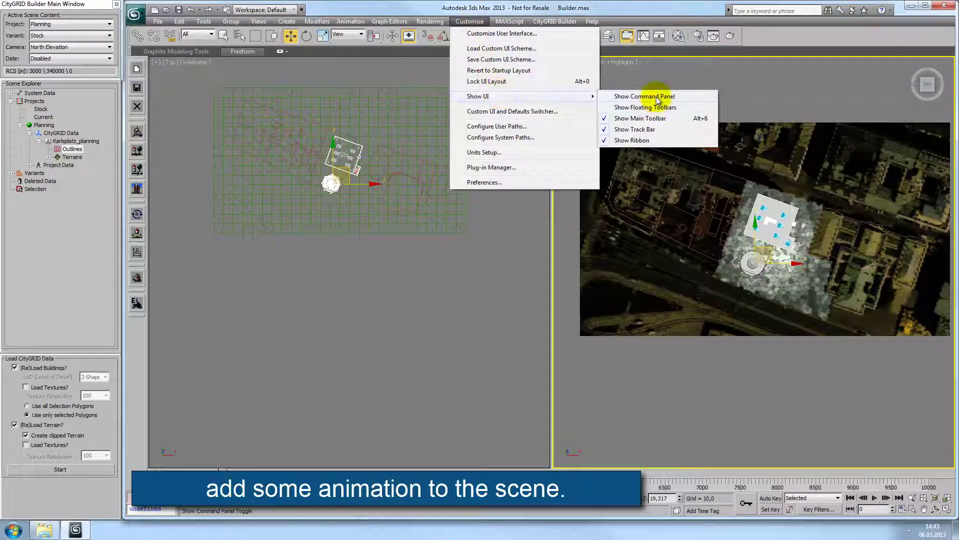
click(649, 96)
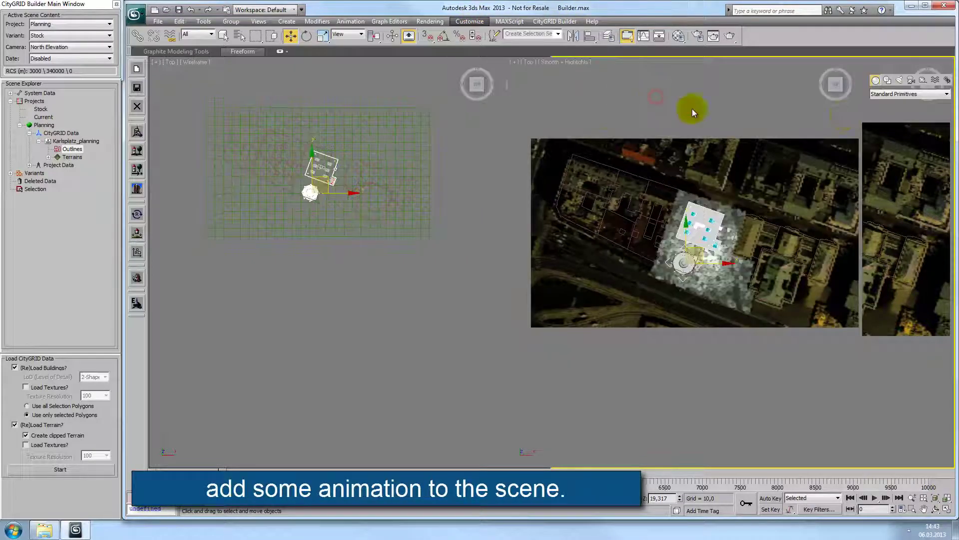
Draw an open eight-vertex Line spline along the roads, from the southern terrain edge around the western block to the eastern edge
click(887, 81)
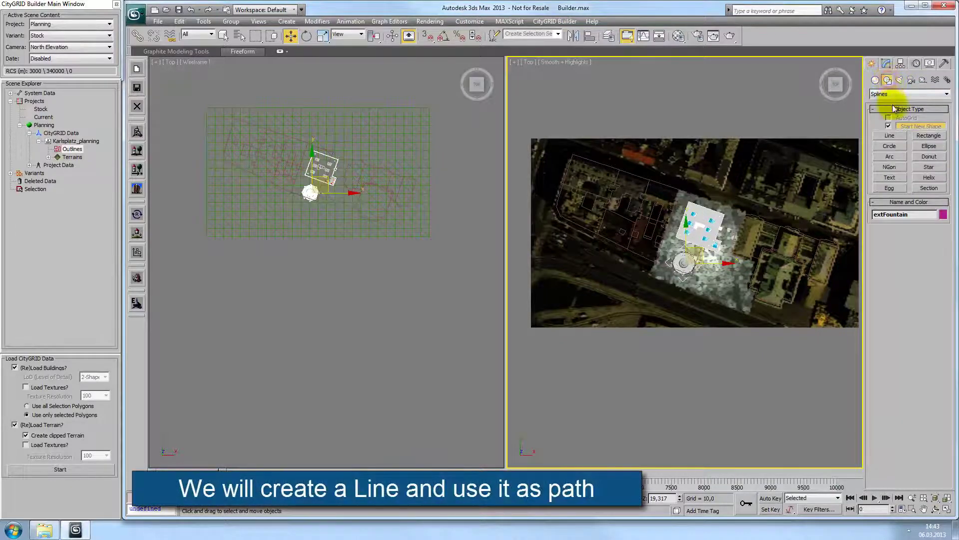
click(890, 136)
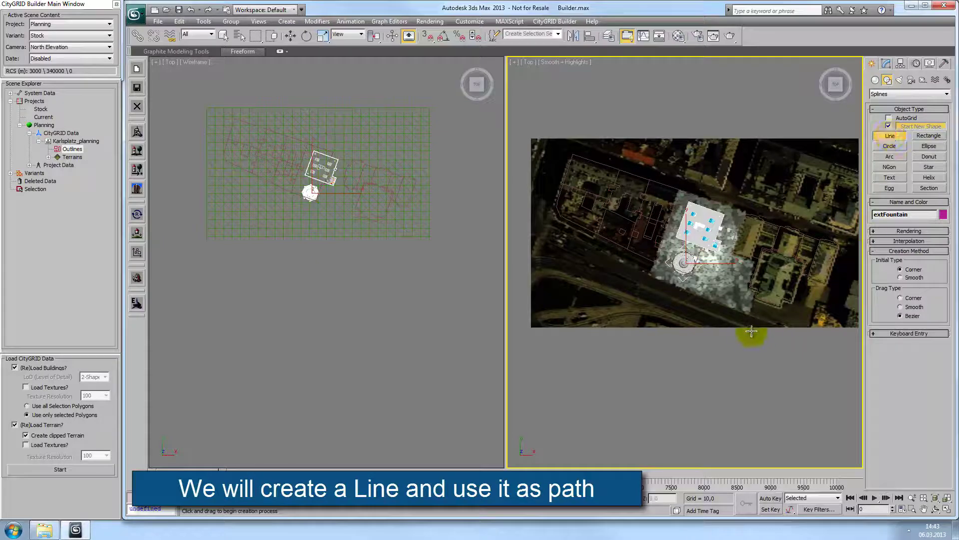
click(768, 326)
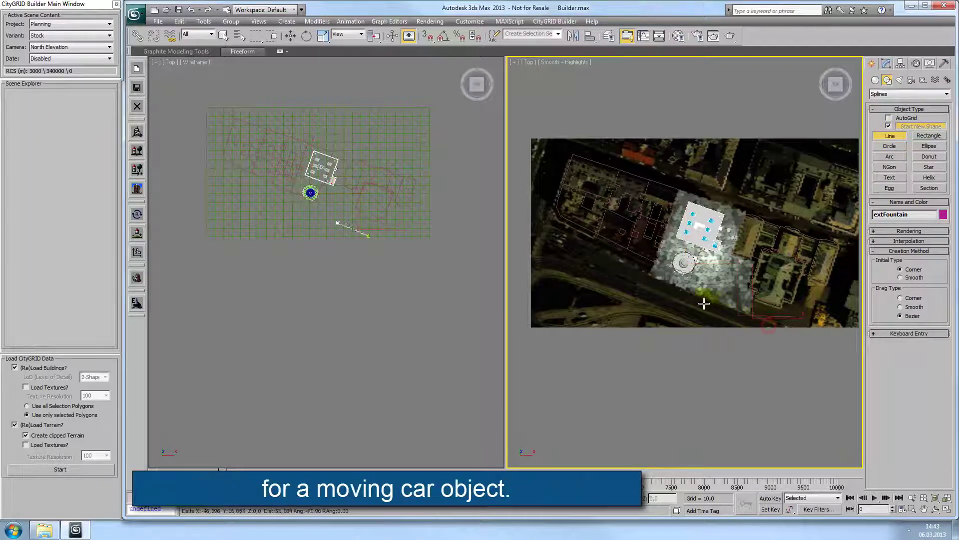
click(684, 293)
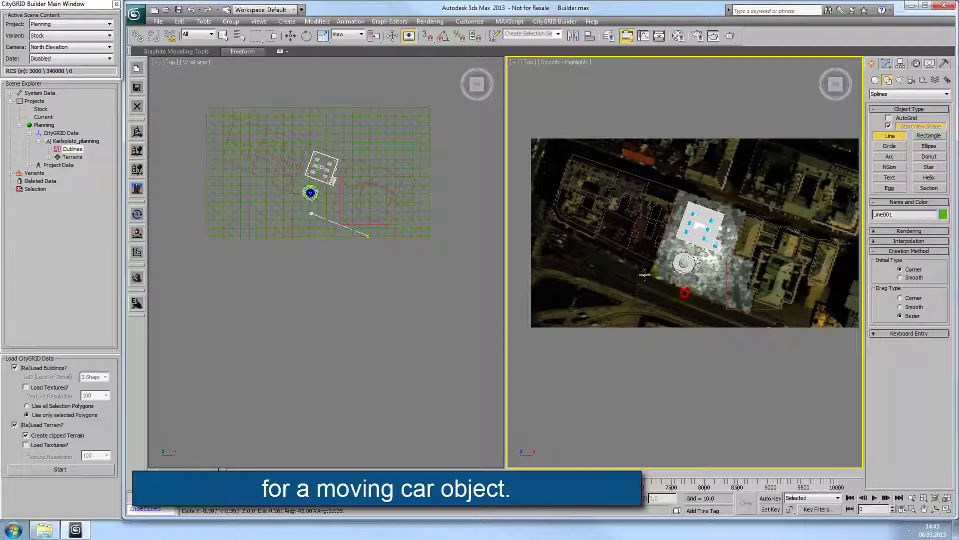
click(577, 245)
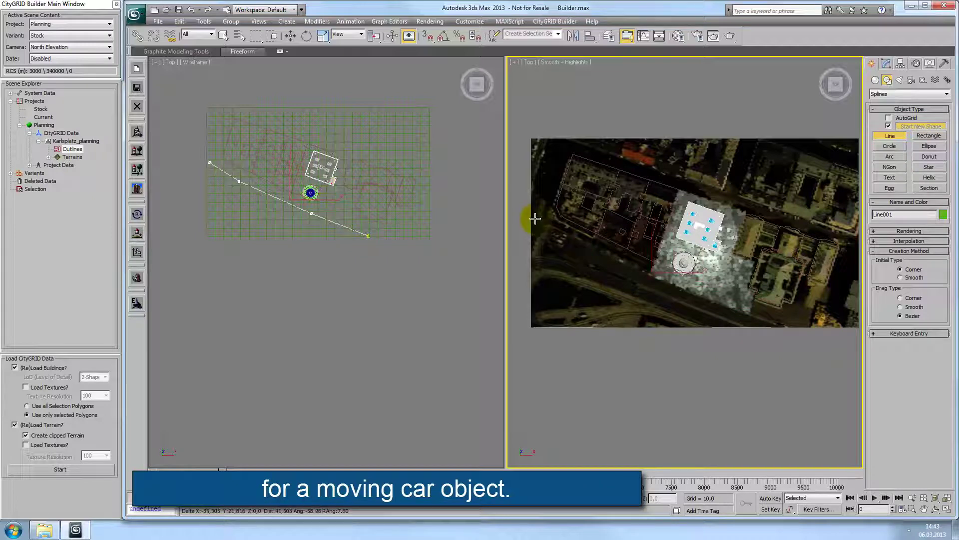
click(558, 149)
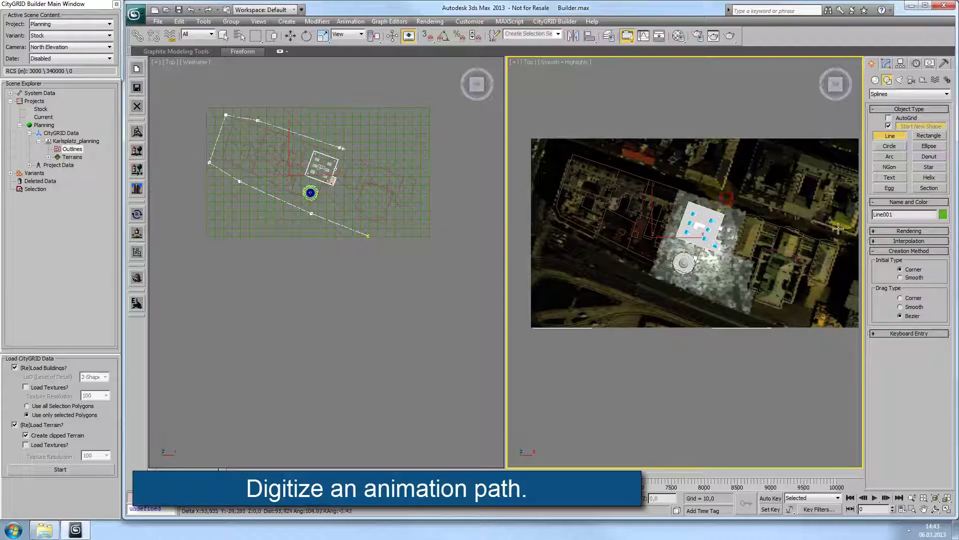
right_click(857, 243)
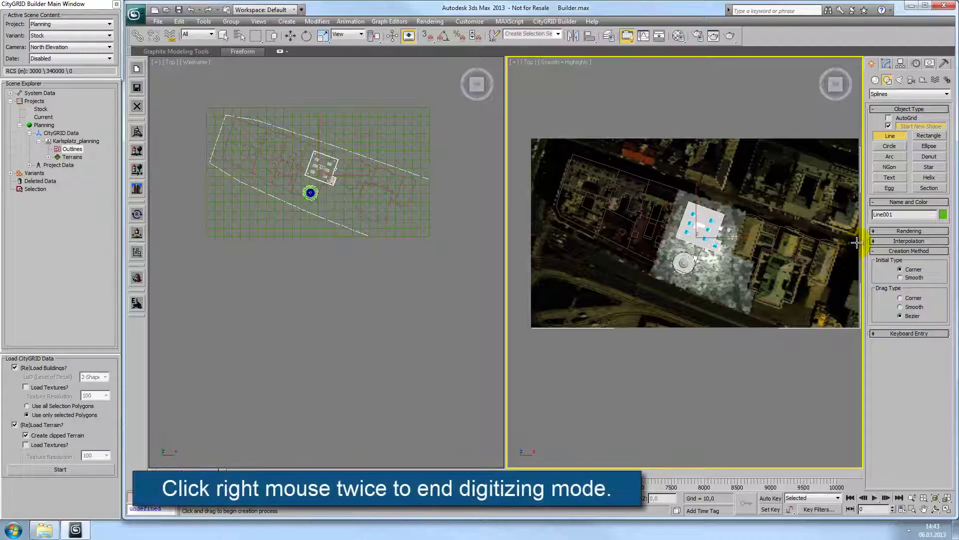
right_click(856, 243)
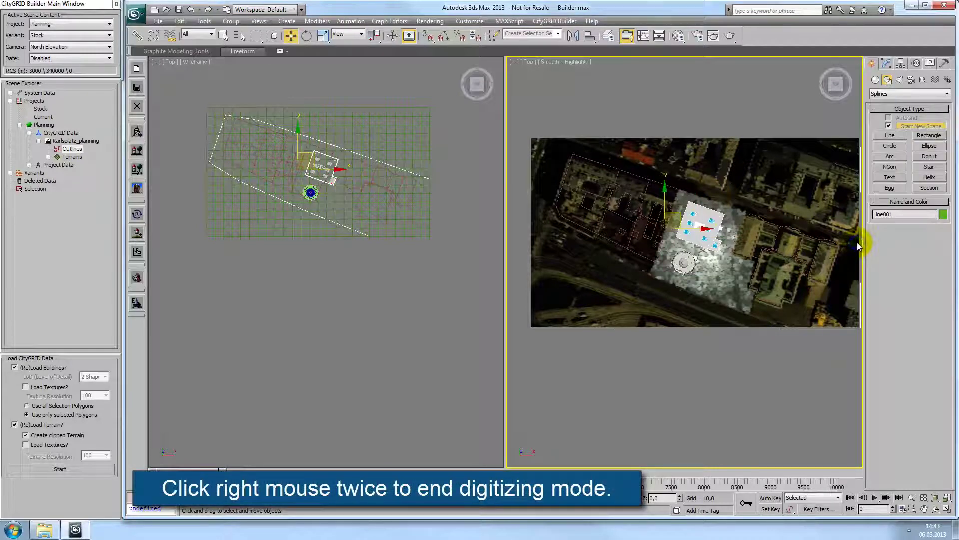
Select all vertices of the path line and convert them to Bezier
click(886, 64)
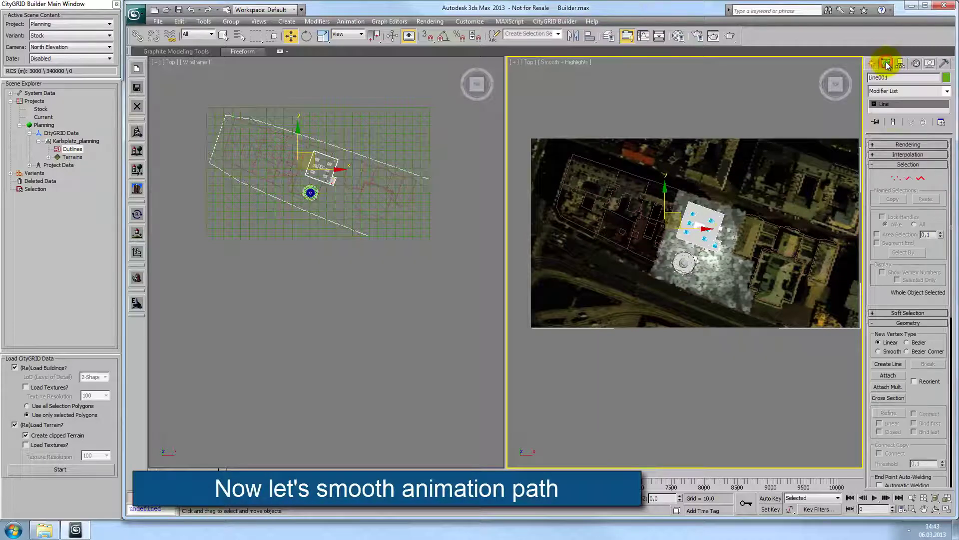
click(896, 181)
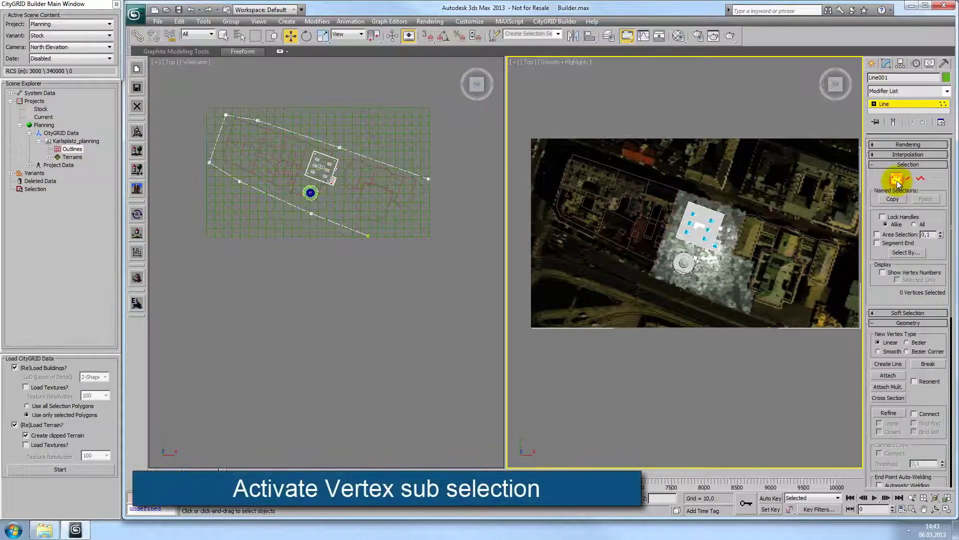
drag(184, 97, 452, 271)
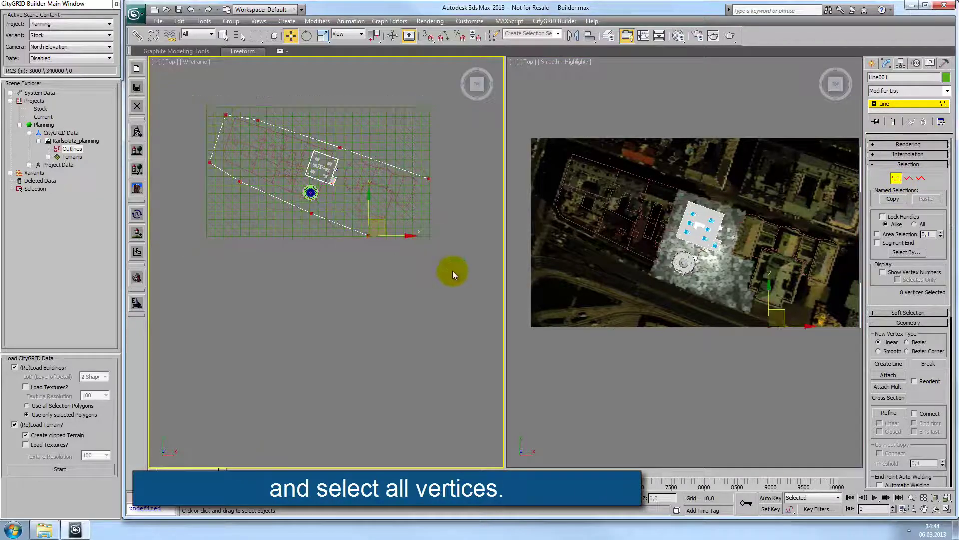
right_click(367, 234)
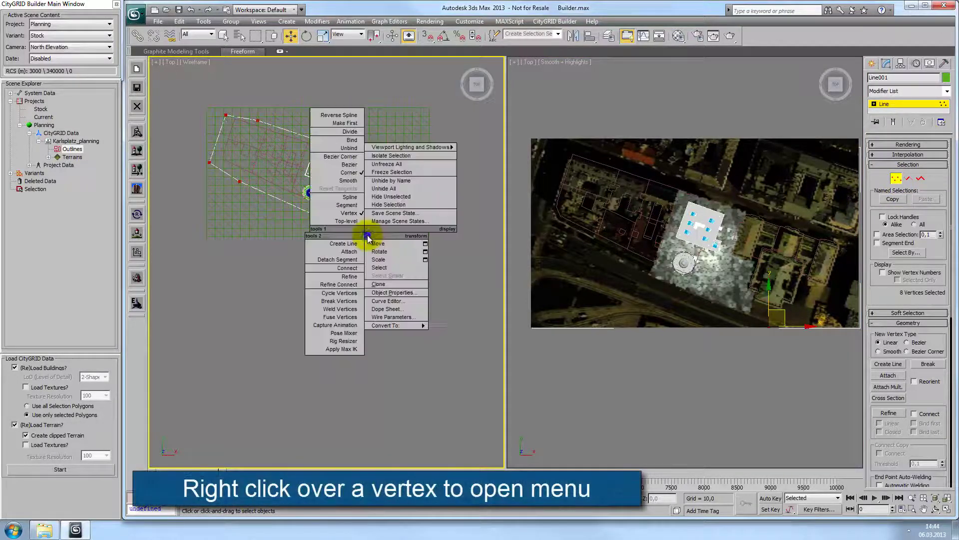
click(350, 164)
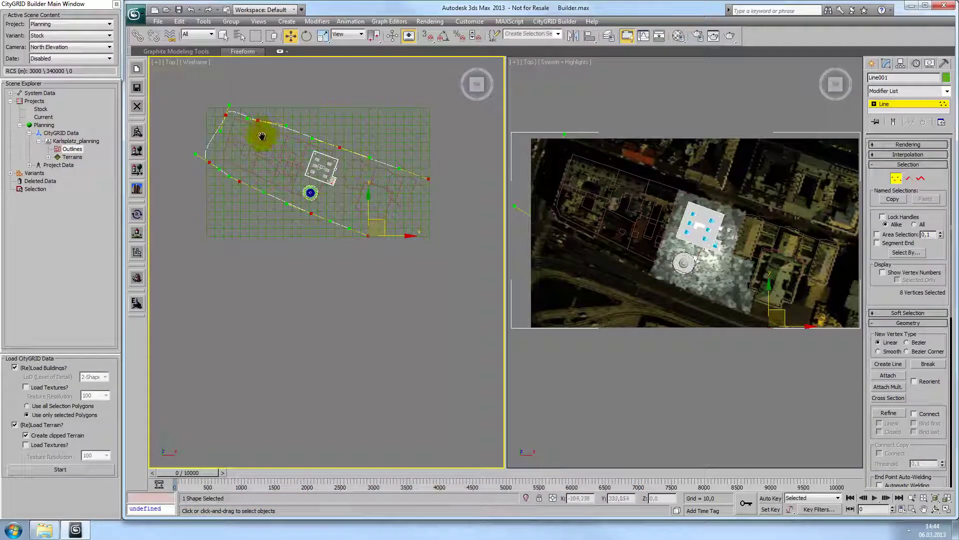
Adjust the Bezier tangents of the two vertices at the path's northwest corner to smooth the curve along the road
scroll(306, 217, up, 5)
scroll(305, 210, up, 4)
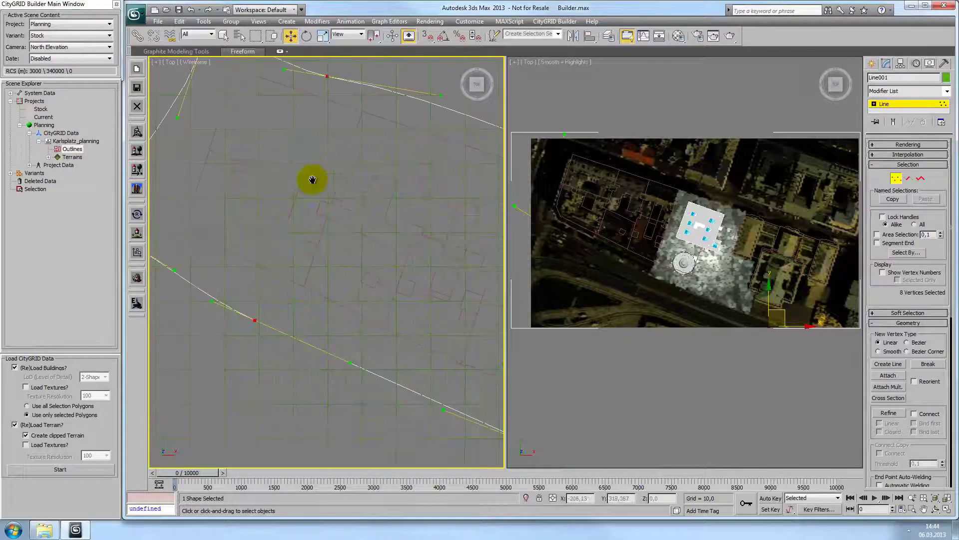
scroll(343, 199, down, 2)
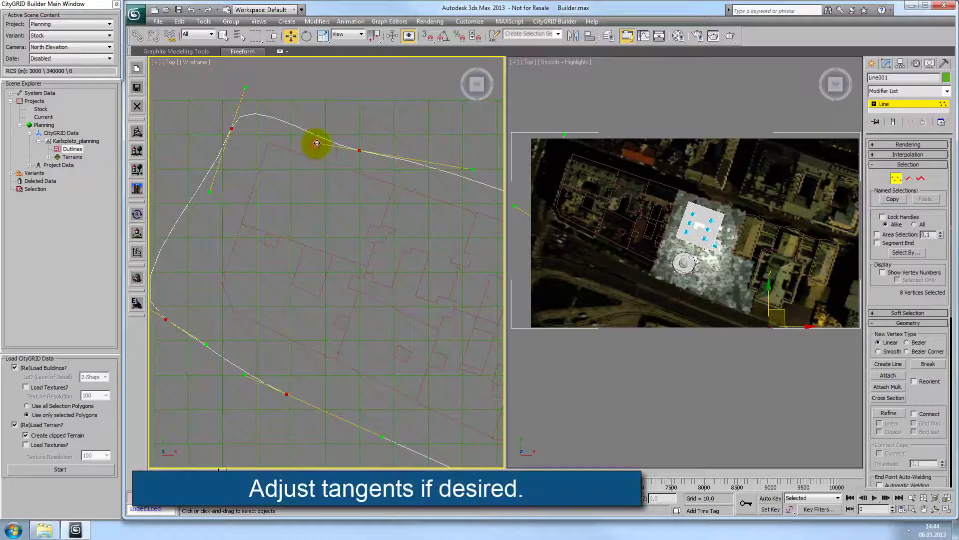
drag(317, 144, 321, 138)
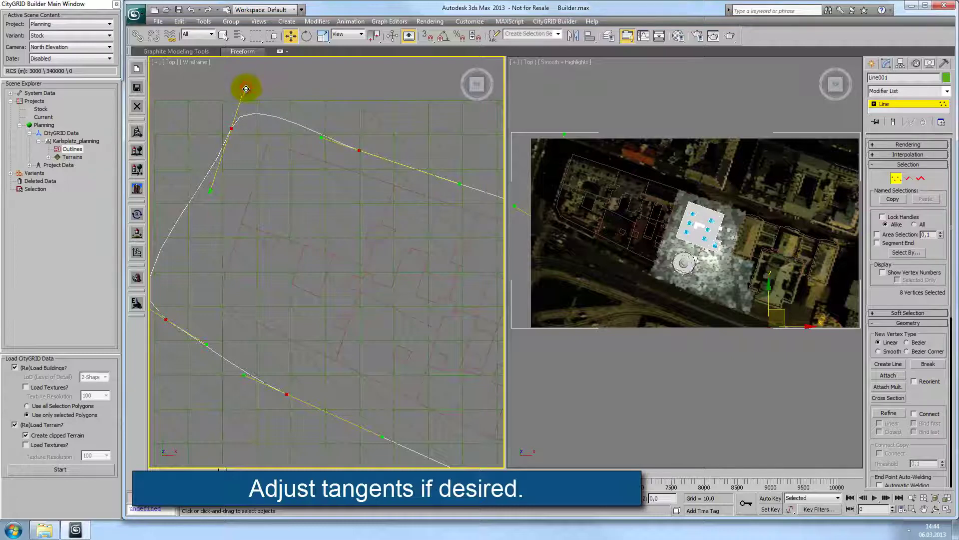
drag(246, 89, 249, 108)
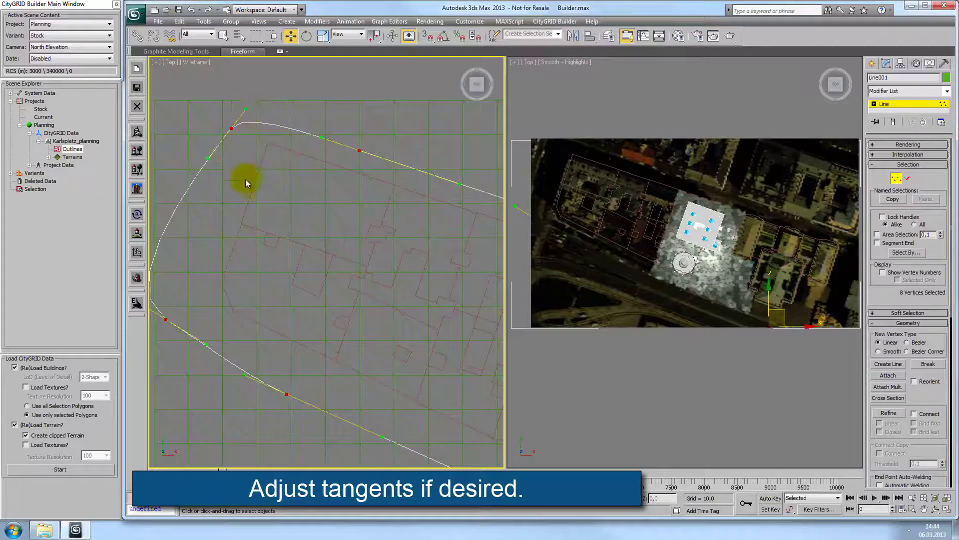
Raise all path vertices vertically by about 17 units to the terrain level in a tilted orthographic view
middle_drag(246, 182, 311, 172)
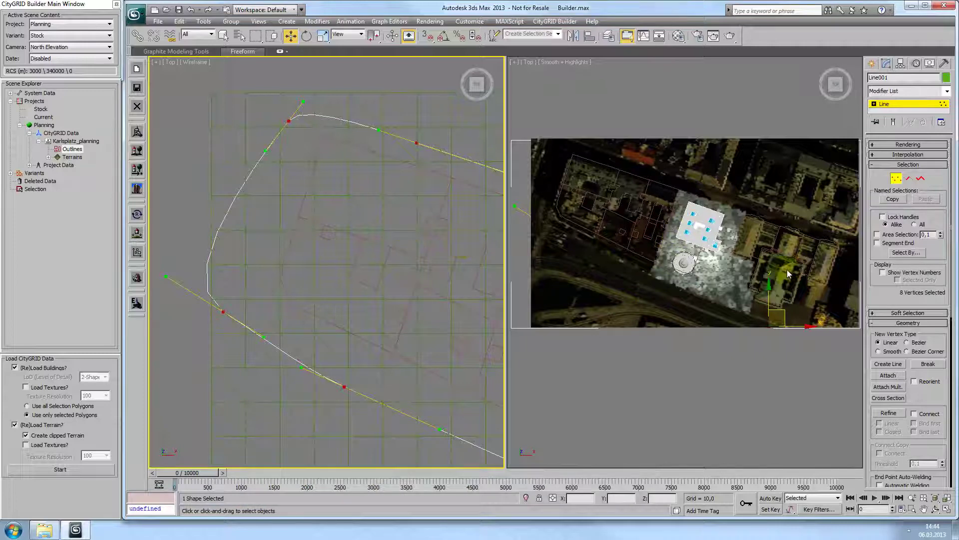
alt+middle_drag(734, 265, 730, 218)
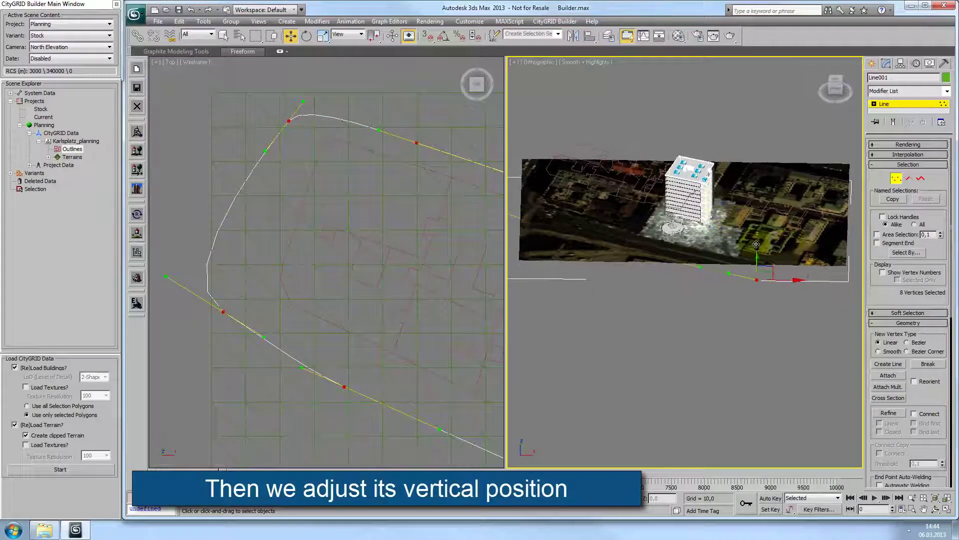
drag(756, 245, 756, 227)
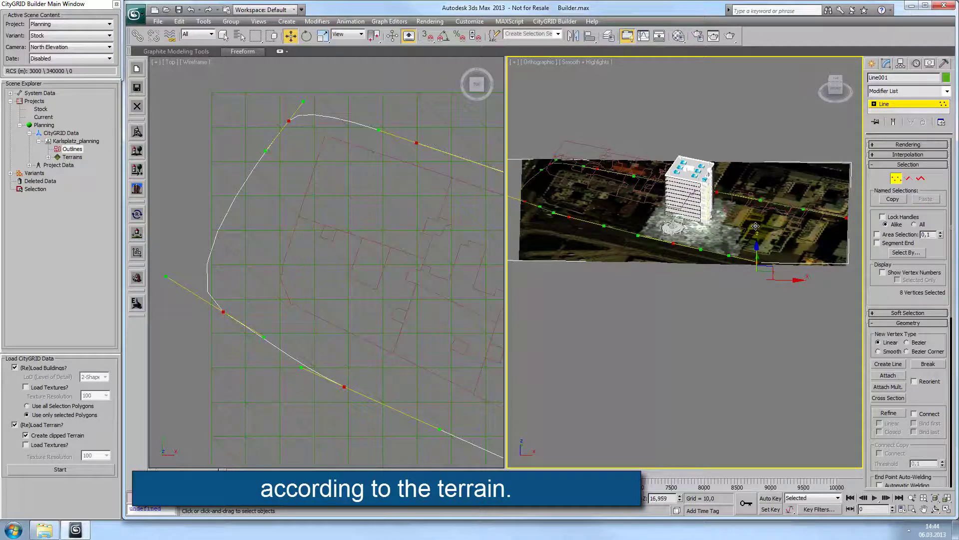
Fine-tune the heights of the path vertices at the western end so they sit just above the terrain
click(224, 312)
scroll(313, 267, down, 3)
alt+middle_drag(516, 269, 633, 193)
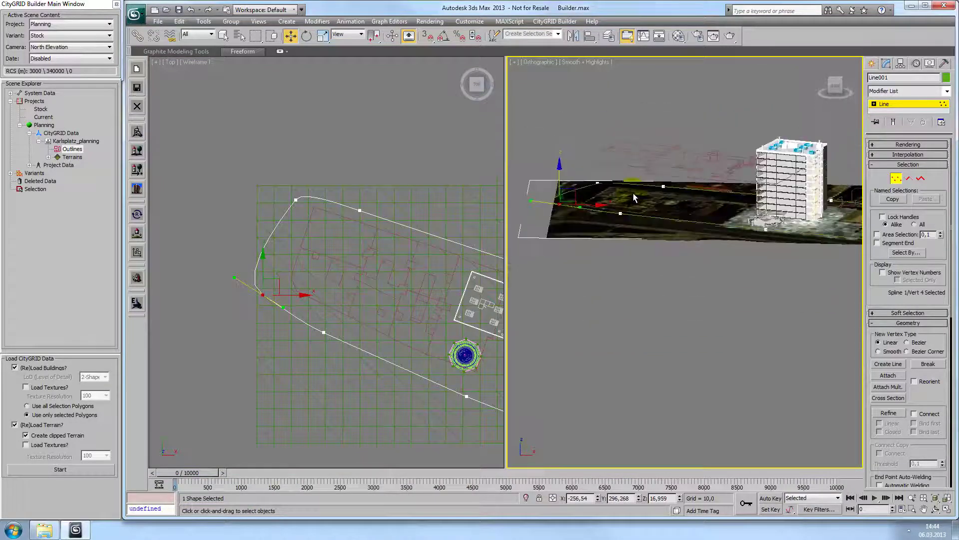
drag(552, 161, 556, 170)
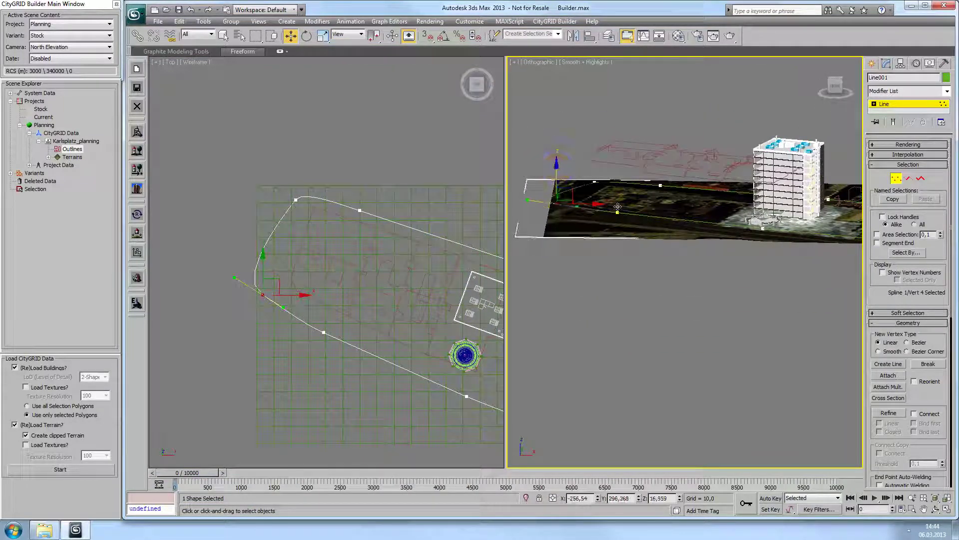
click(583, 168)
click(595, 182)
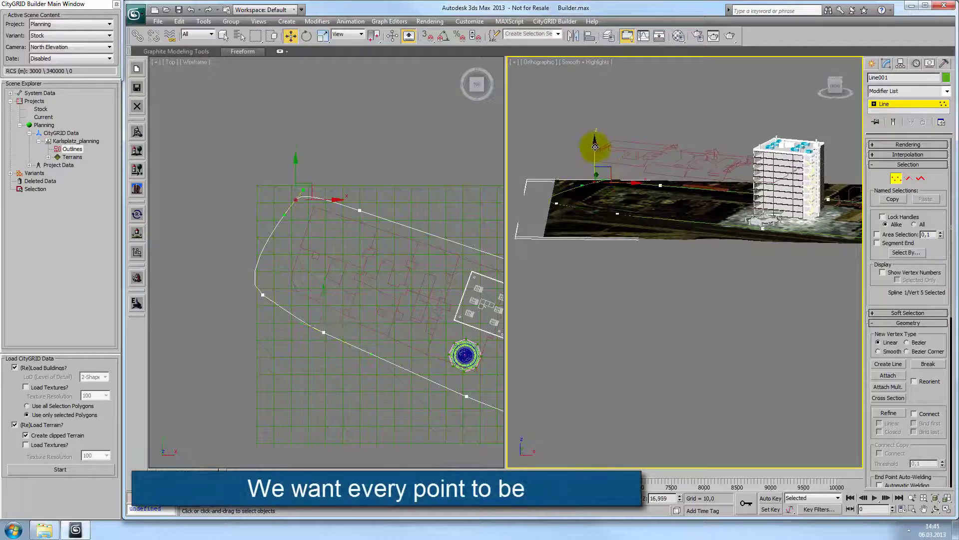
click(661, 181)
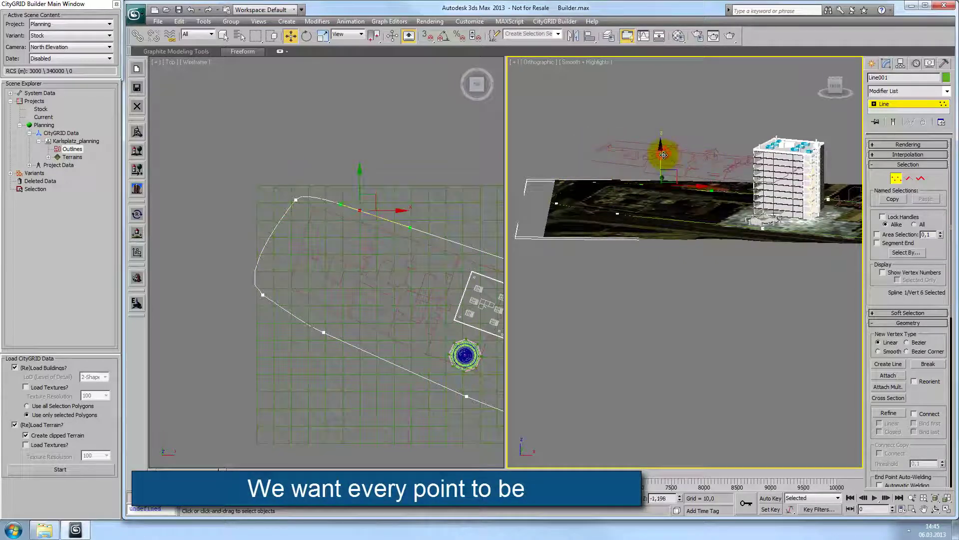
Adjust the heights of the path's first two and last two vertices individually so they lie just above the terrain
alt+middle_drag(664, 155, 724, 160)
click(751, 165)
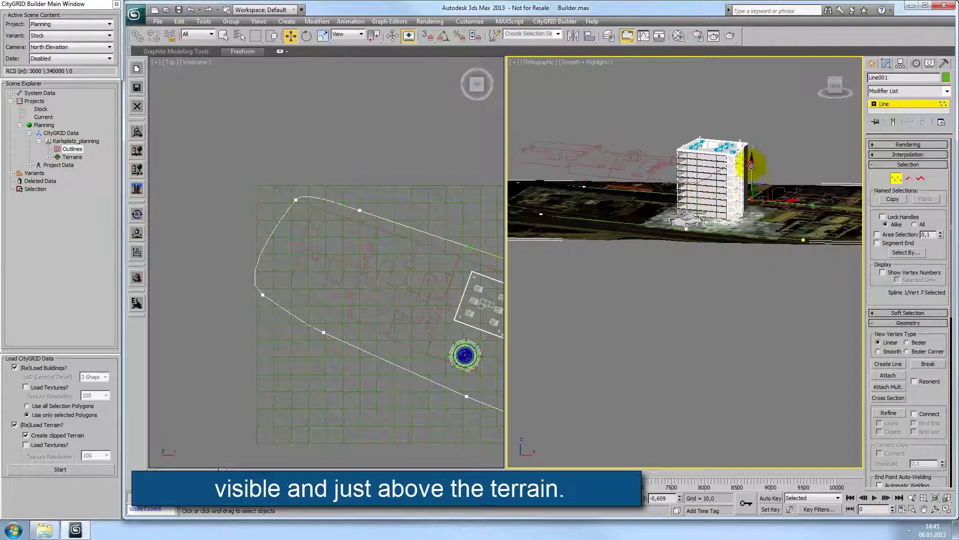
click(803, 241)
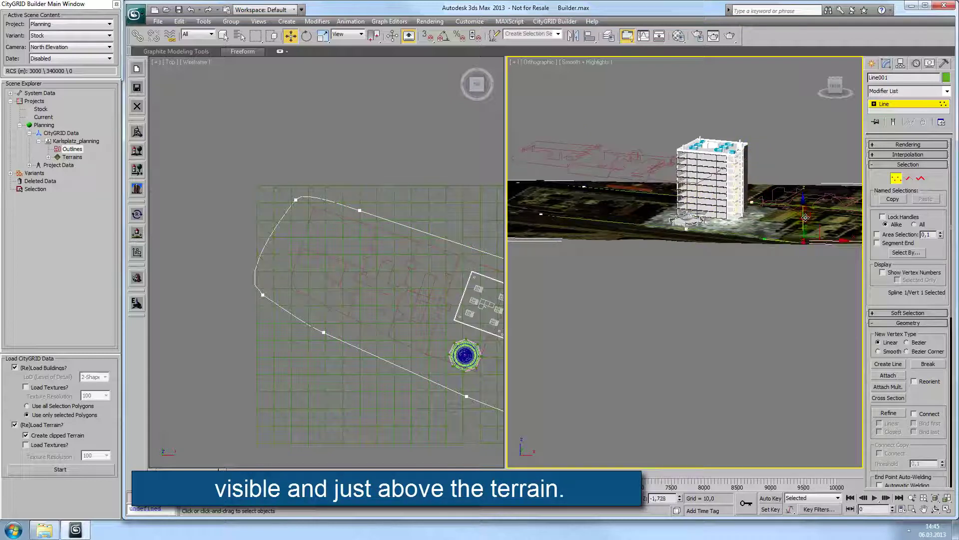
click(688, 224)
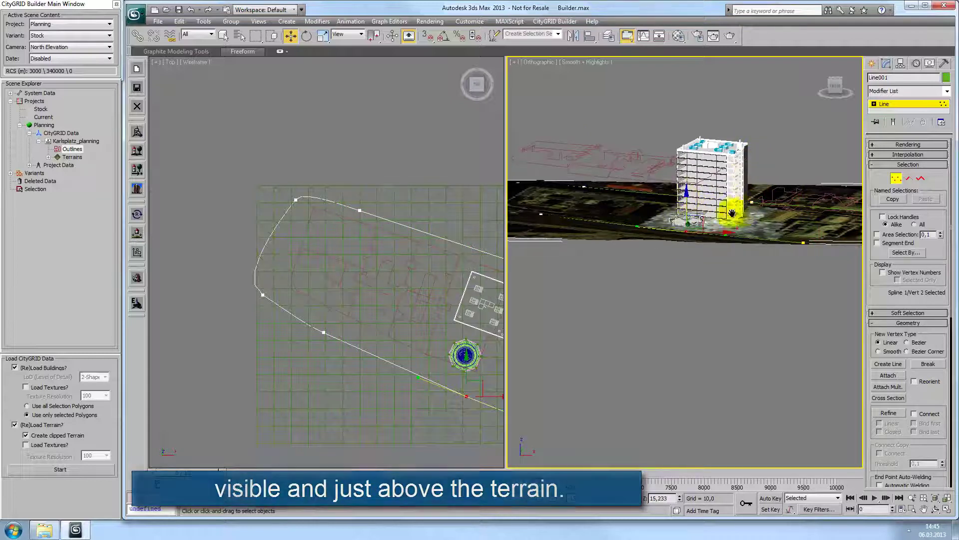
middle_drag(732, 214, 596, 214)
click(800, 192)
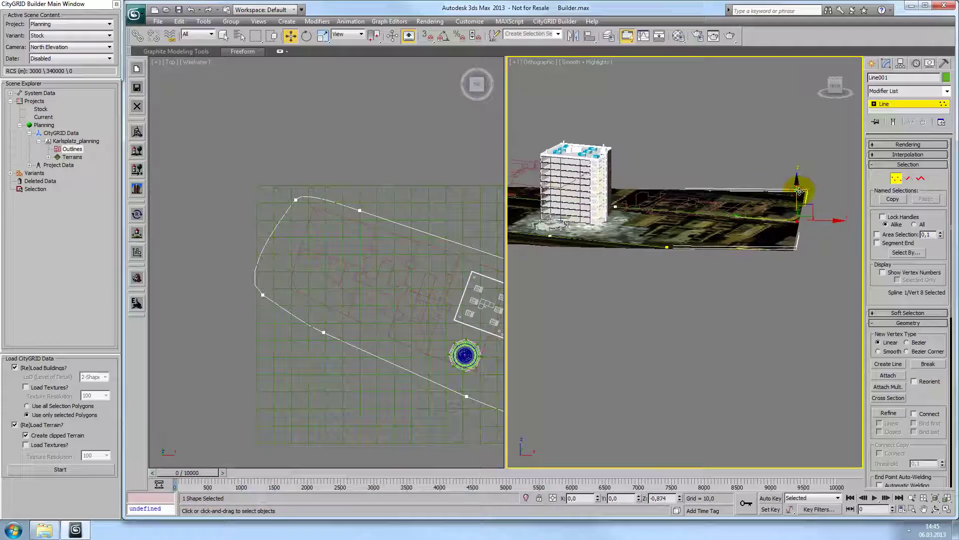
Lower the path vertex just north of the office building by about 0.3 units towards the terrain
click(615, 206)
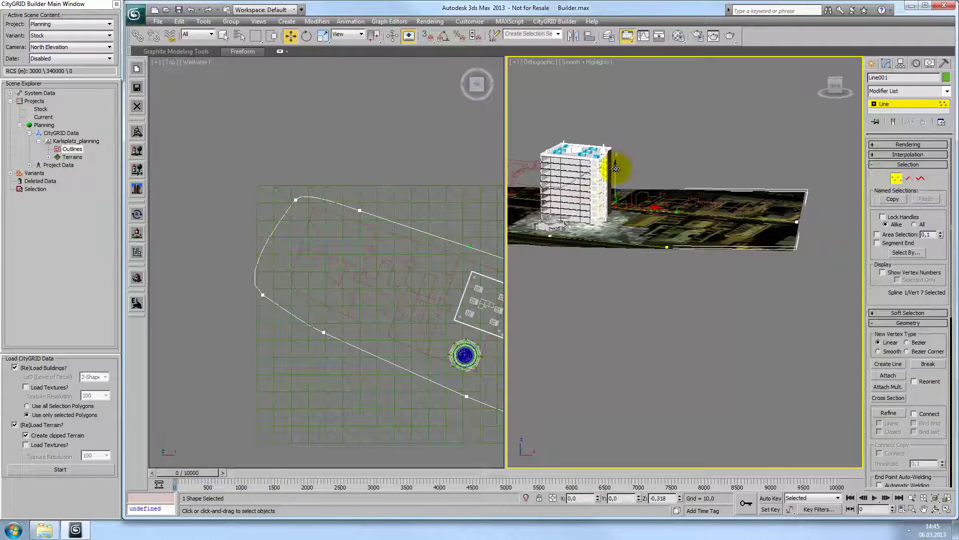
alt+middle_drag(616, 168, 637, 220)
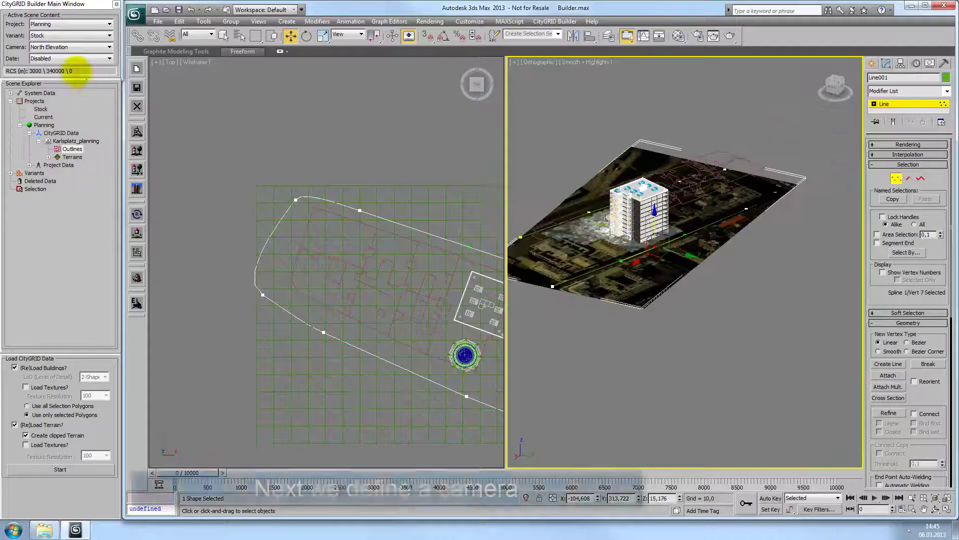
Create a new camera named Car of type Camera Path Animation, enabled for CityGRID Builder
click(10, 93)
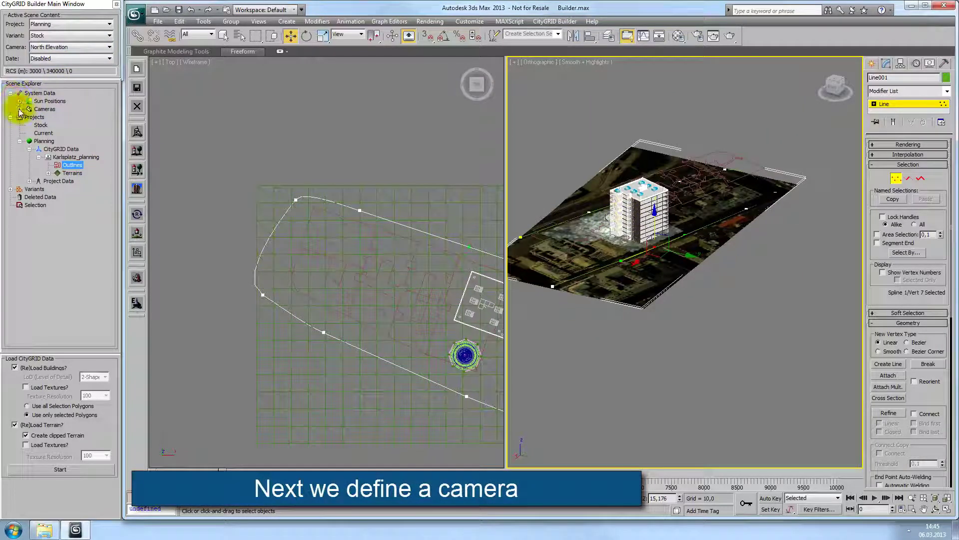
click(19, 109)
click(40, 110)
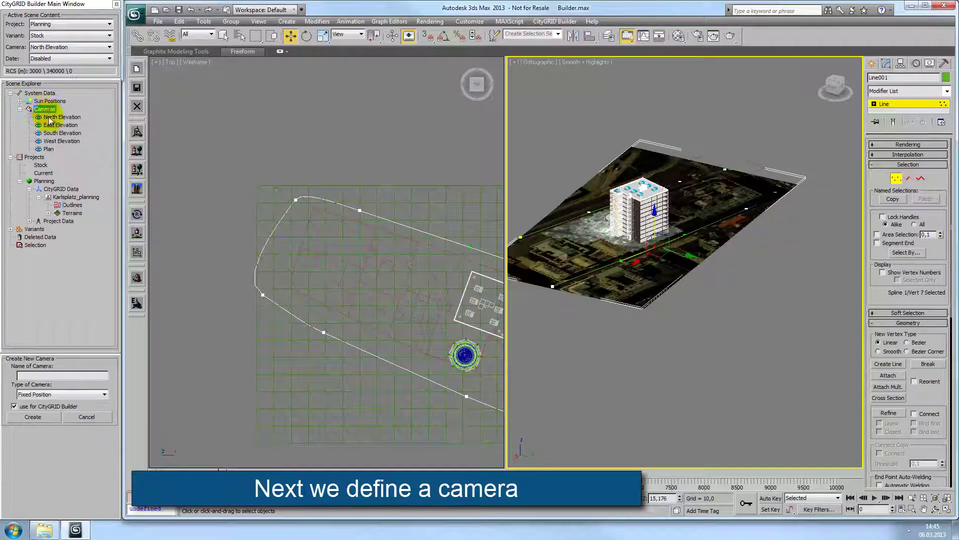
click(38, 375)
text(Car)
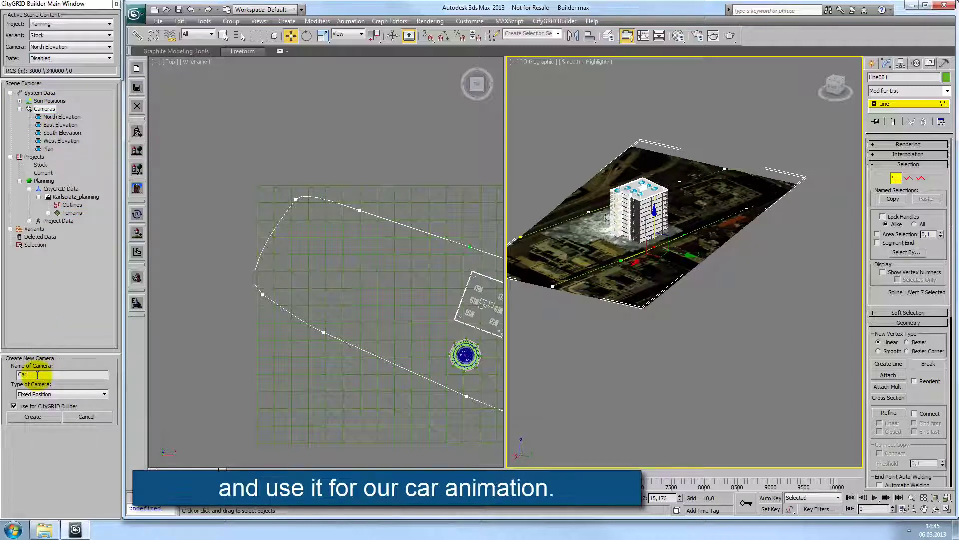
click(93, 394)
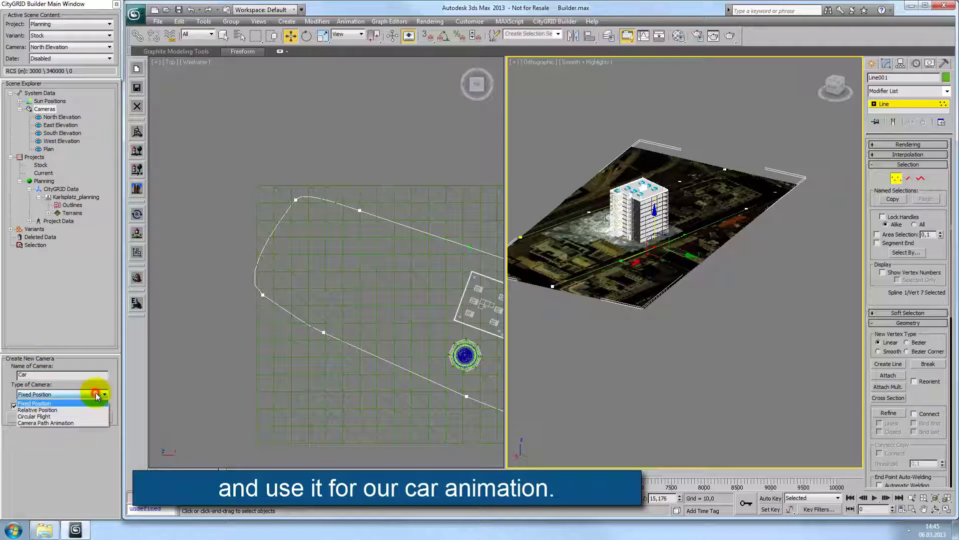
click(50, 422)
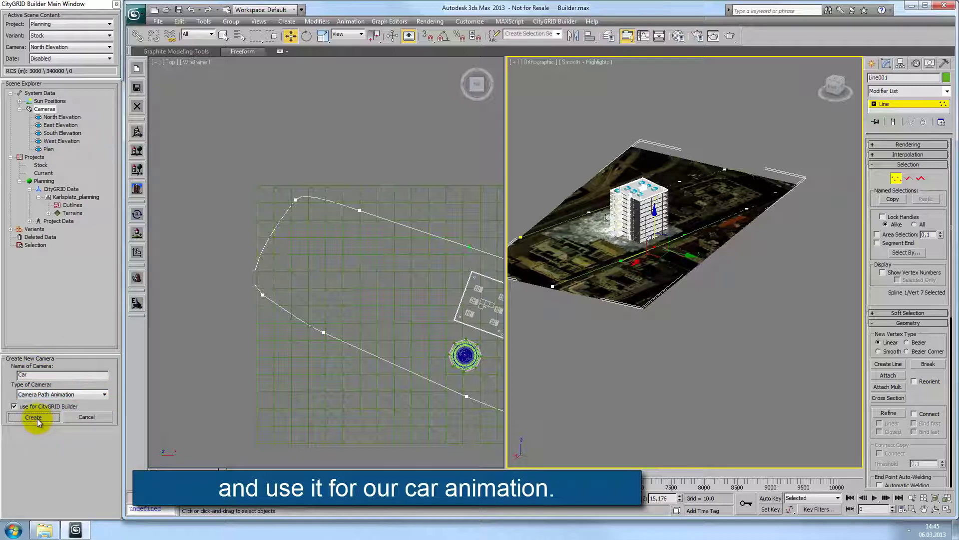
click(37, 418)
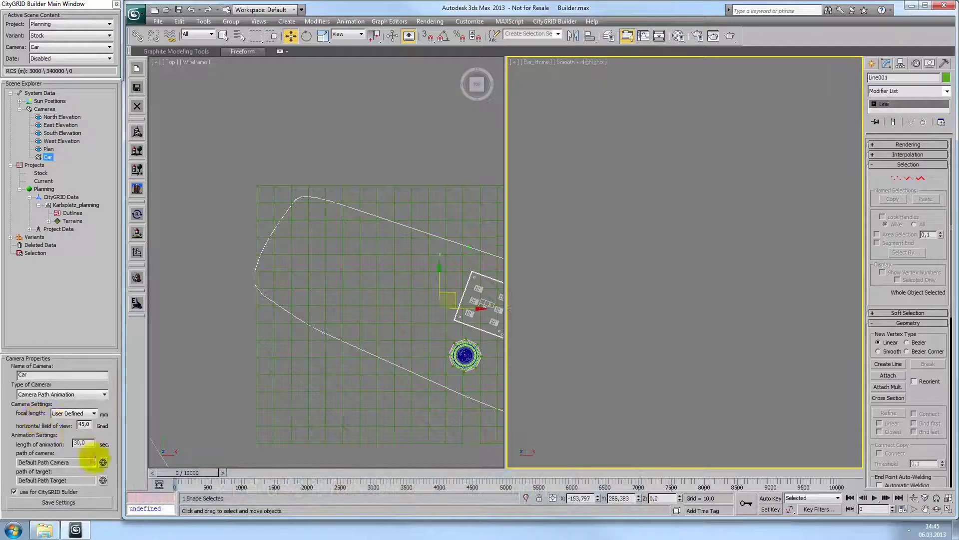
Assign Line001 as both camera path and target path of the Car camera, set the animation length to 60 seconds and save the settings
click(103, 462)
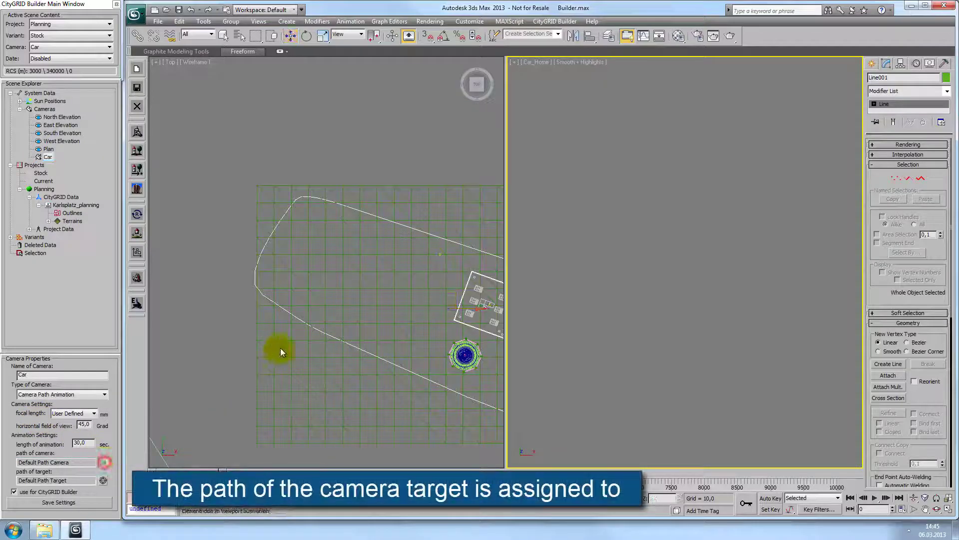
click(296, 317)
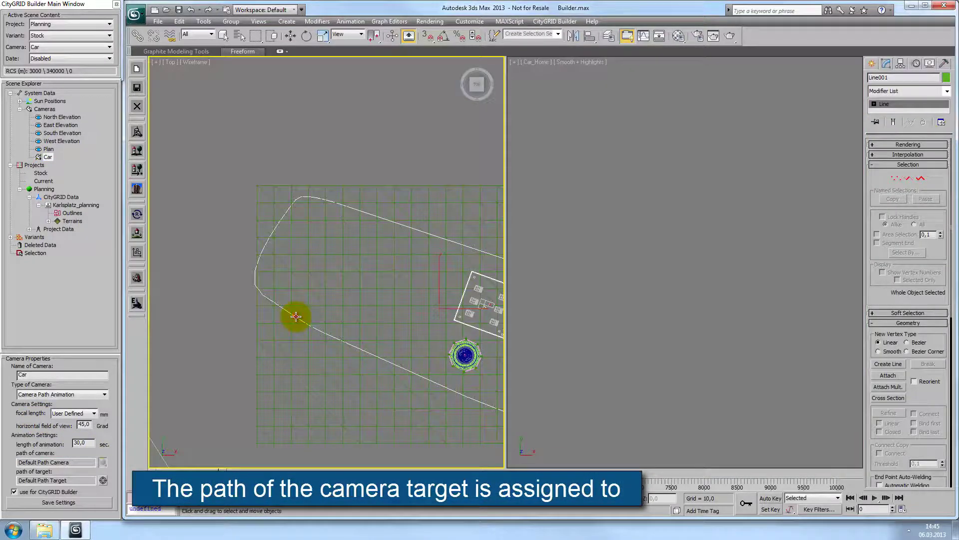
click(103, 479)
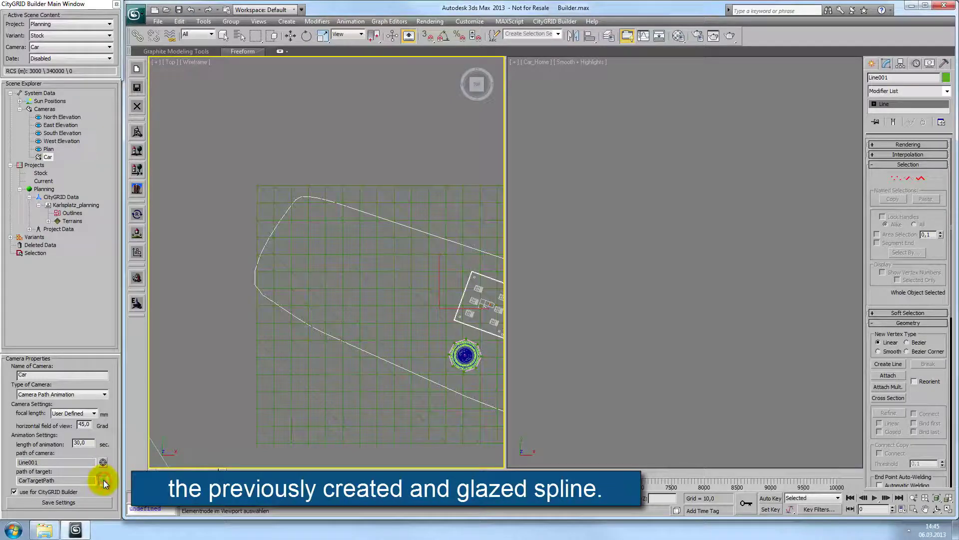
click(254, 278)
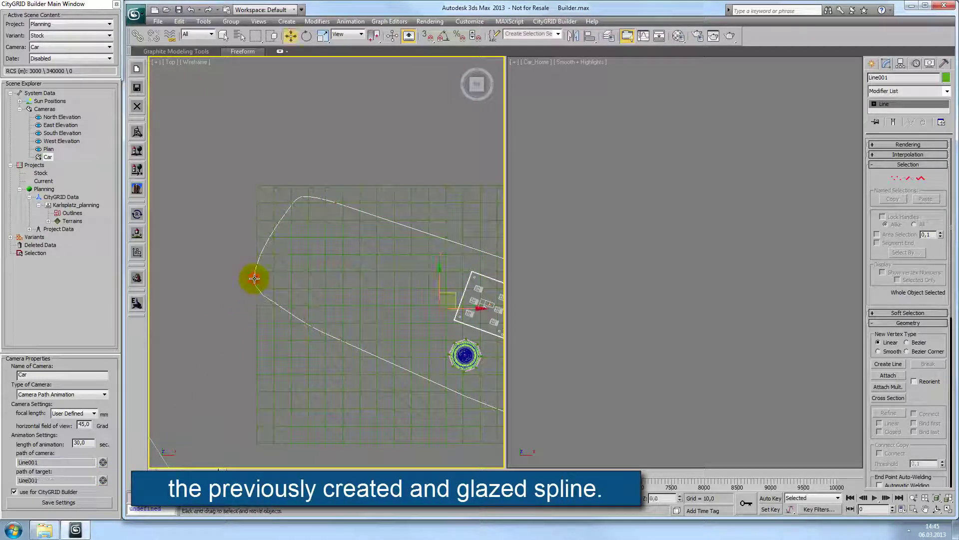
double_click(89, 442)
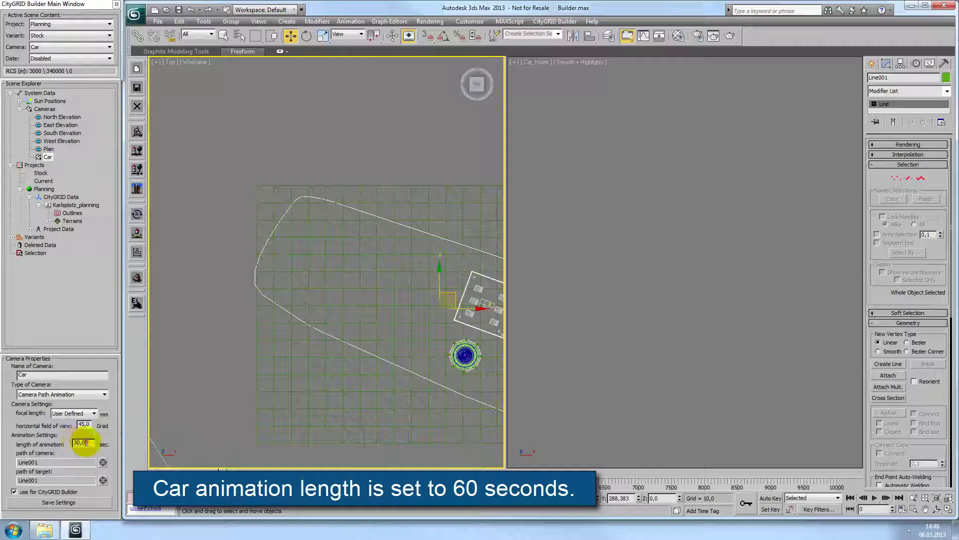
text(60)
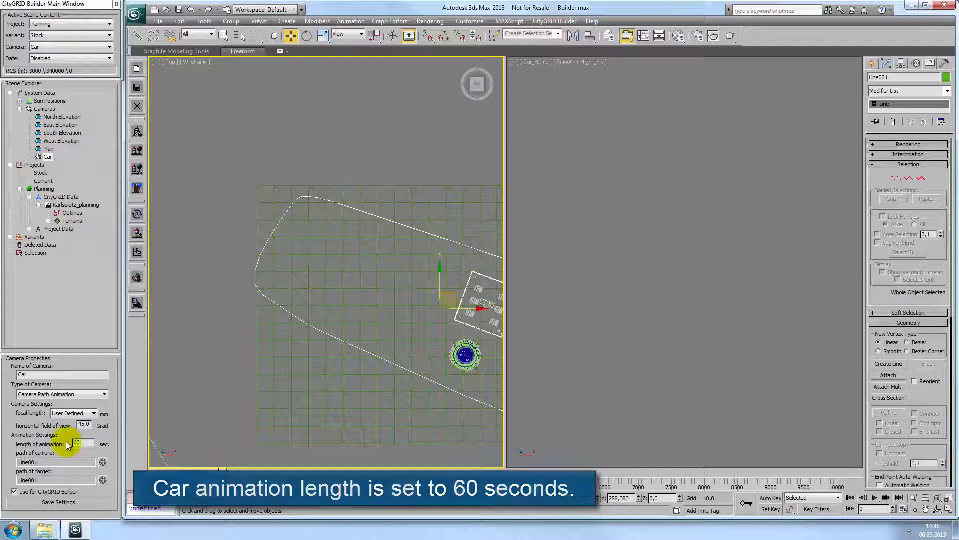
click(74, 500)
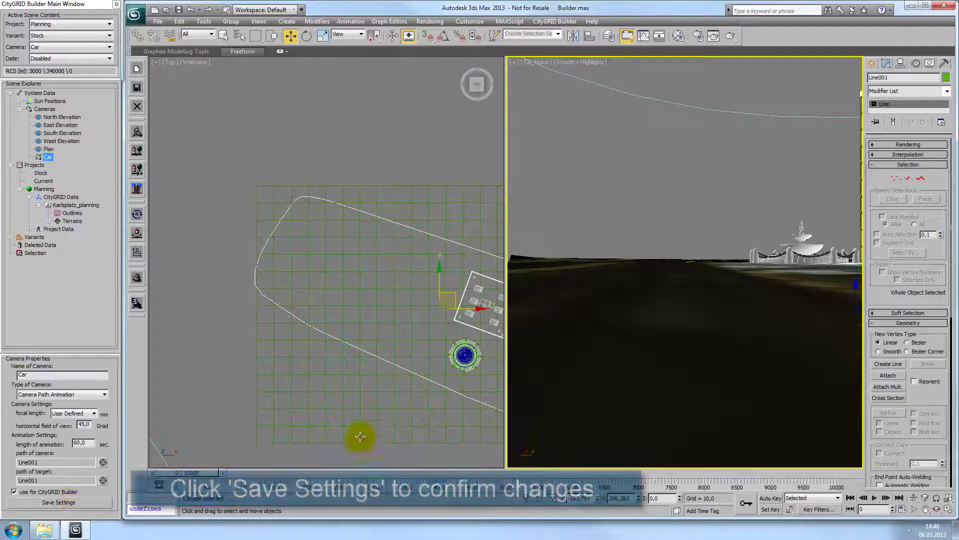
Test the car path by scrubbing the animation to about frame 1379 with the top view shaded
middle_click(385, 373)
key(F3)
middle_drag(386, 373, 268, 333)
scroll(268, 334, down, 2)
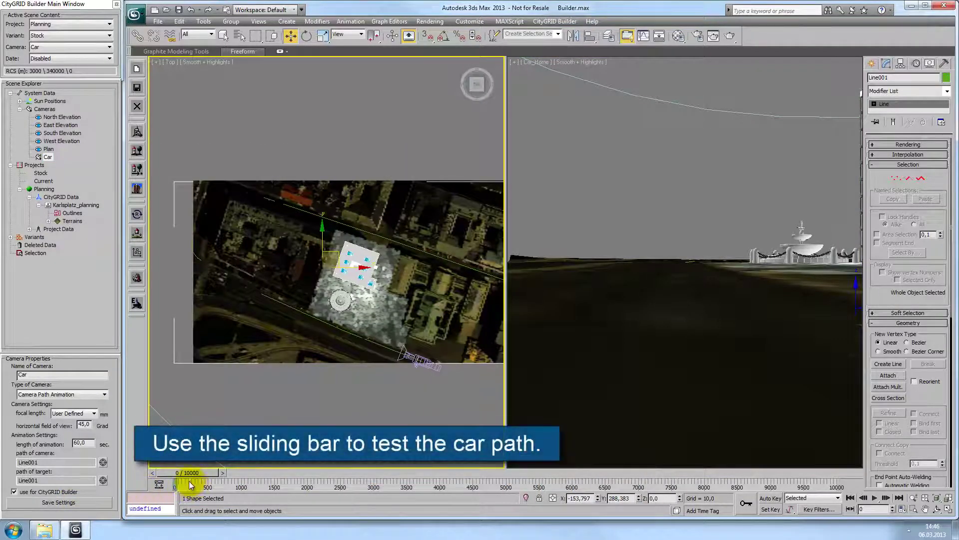
drag(185, 476, 266, 488)
key(w)
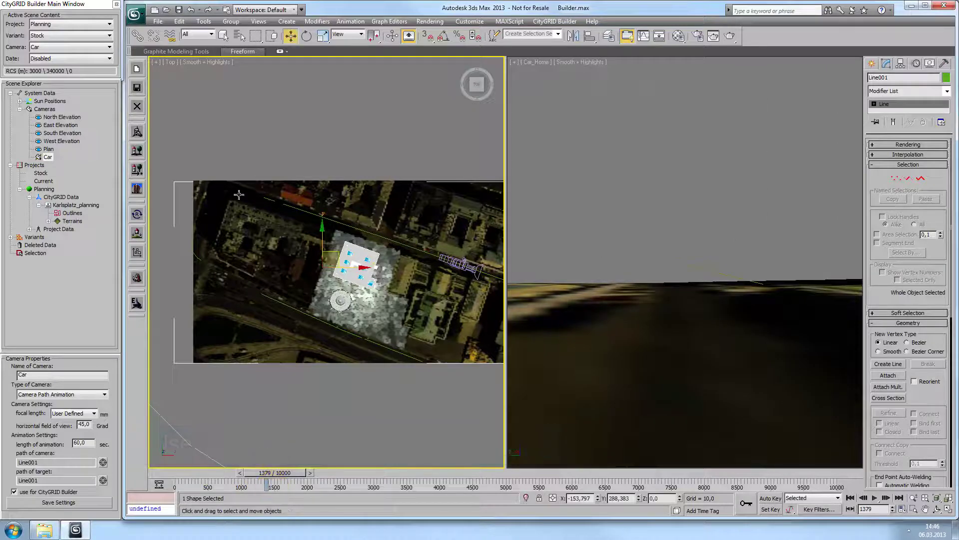
Return the top view to Wireframe shading with the whole terrain in view
click(222, 62)
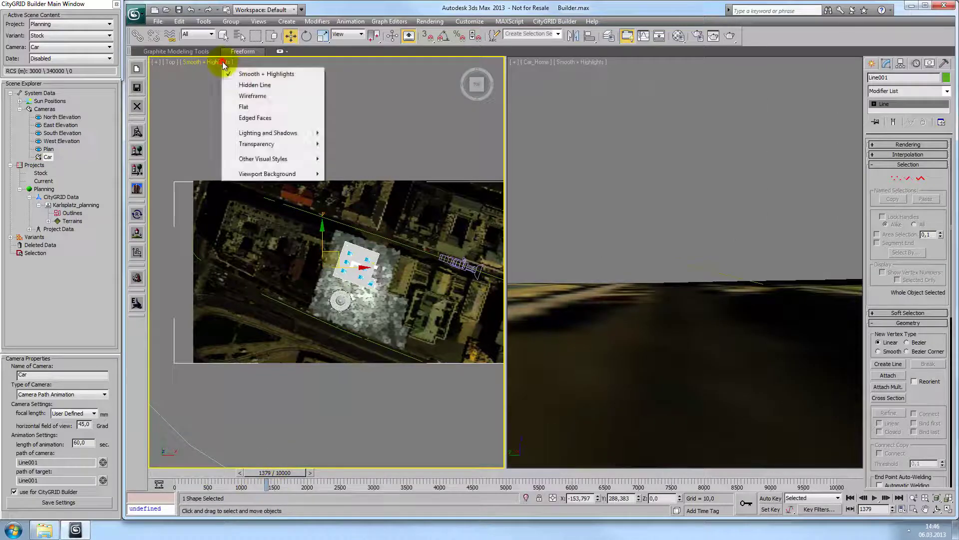
click(251, 97)
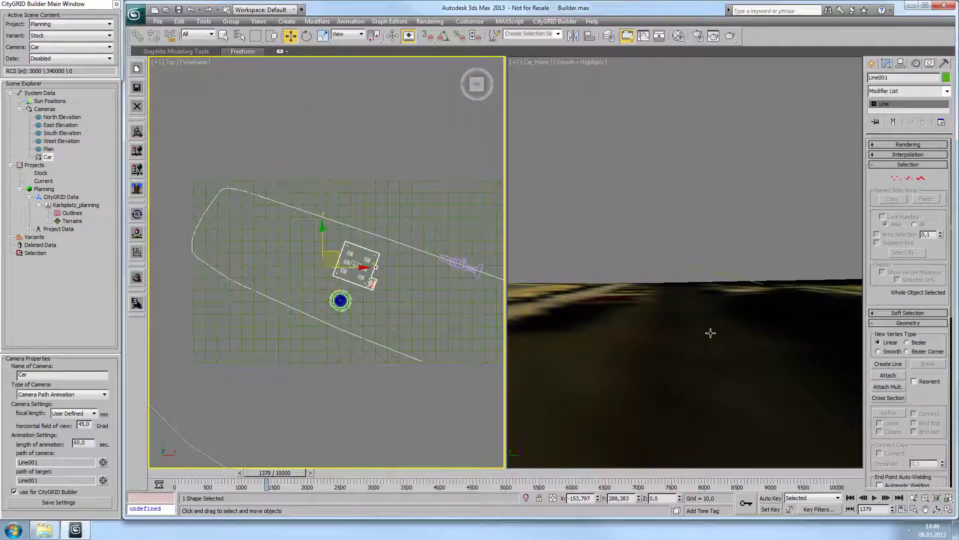
scroll(216, 240, down, 3)
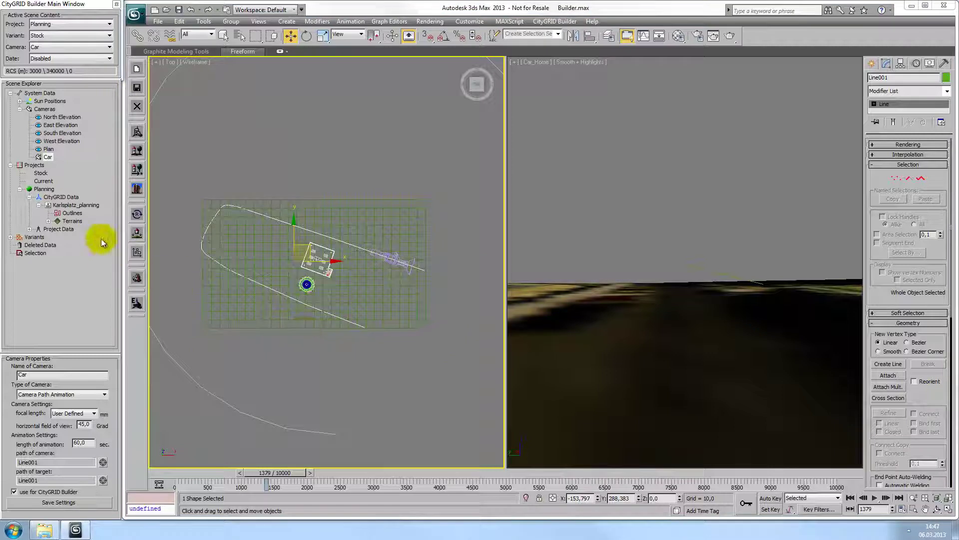
Create a new project named Car with the unique ID Anim1
click(38, 166)
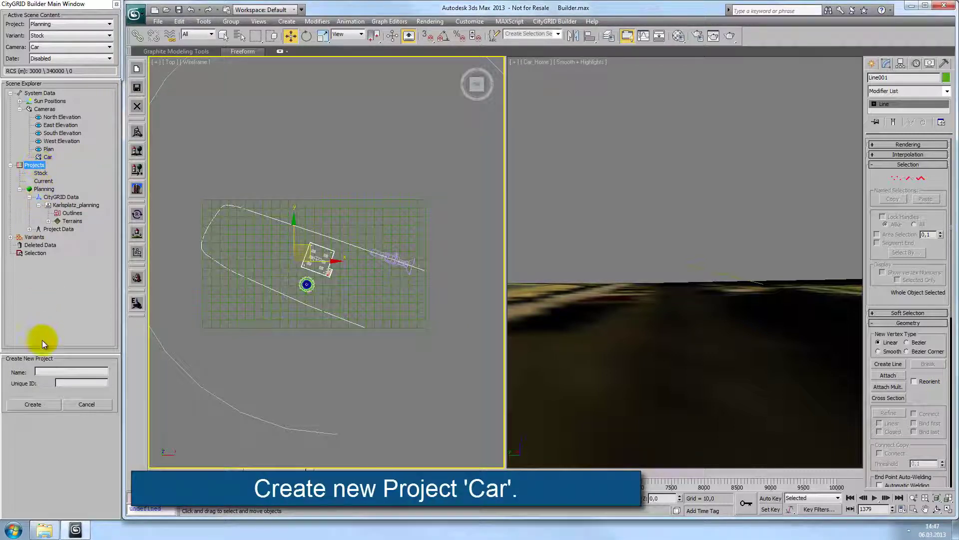
click(44, 371)
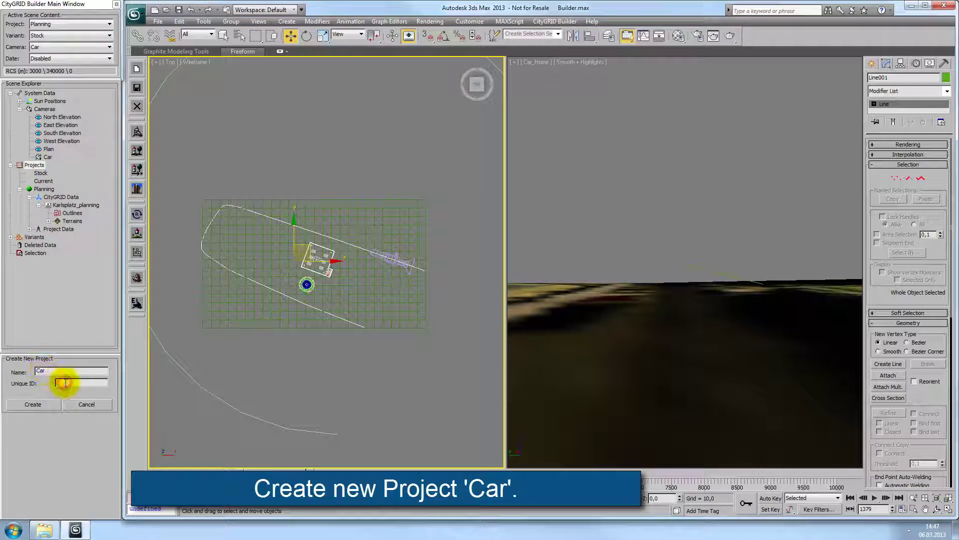
click(34, 405)
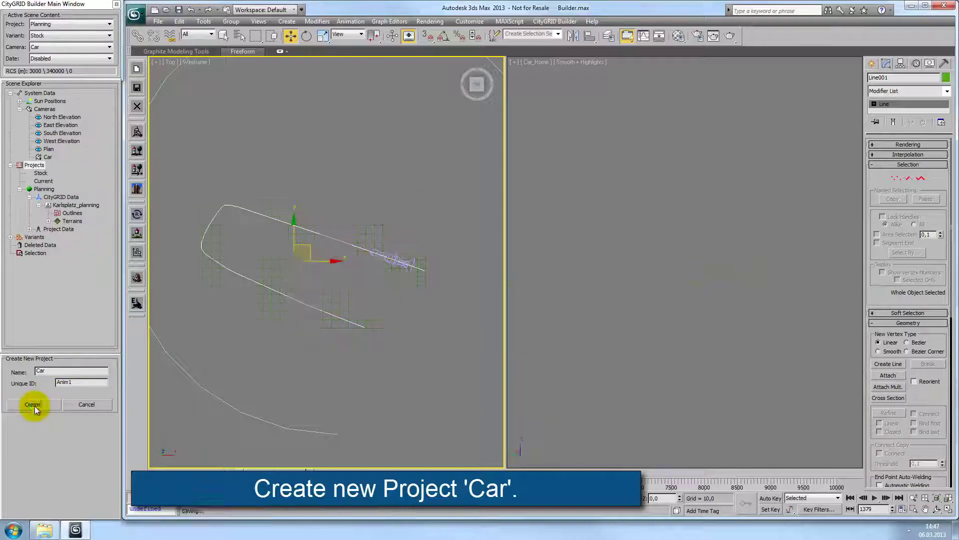
Import the Autodesk VIZ/MAX file Kia Rio silver from the MAX\Car folder as external data into the Car project
click(141, 189)
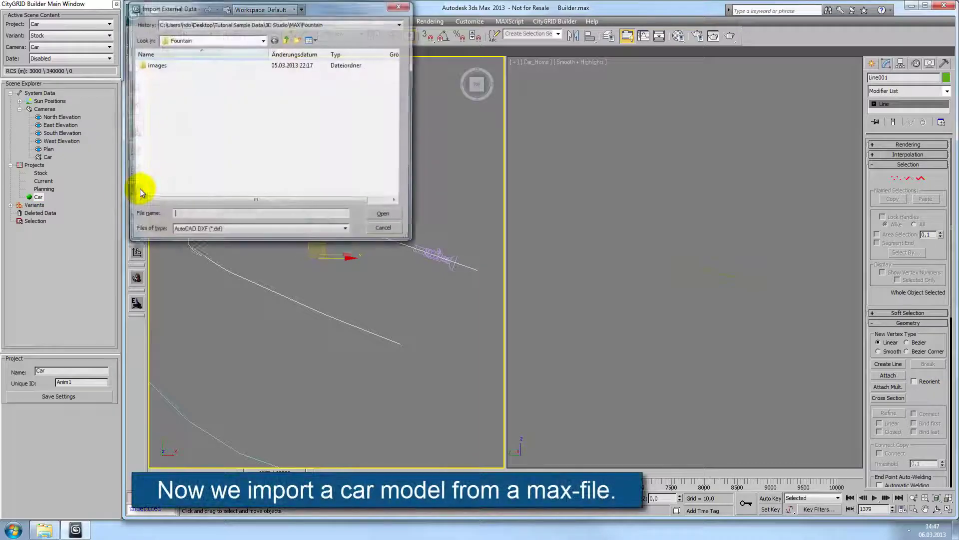
click(274, 229)
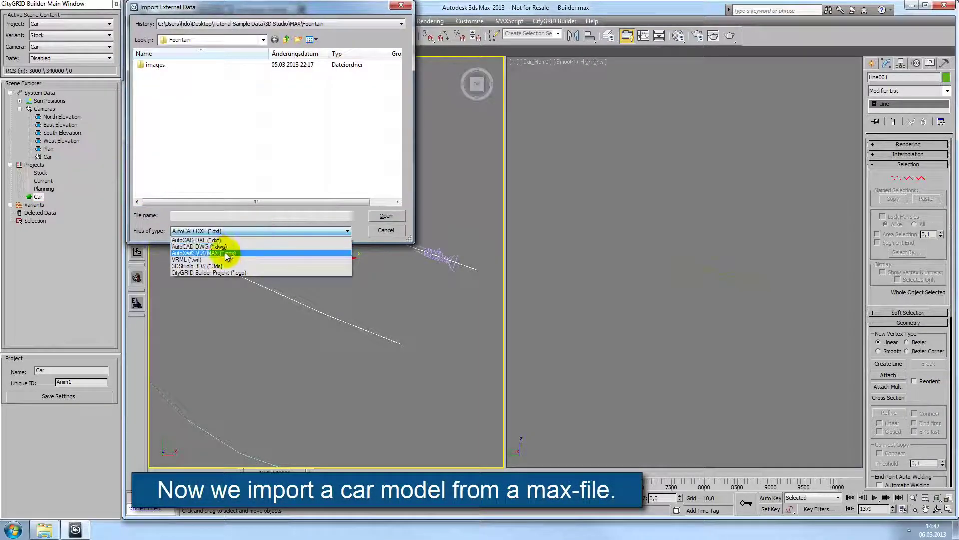
click(225, 252)
click(286, 40)
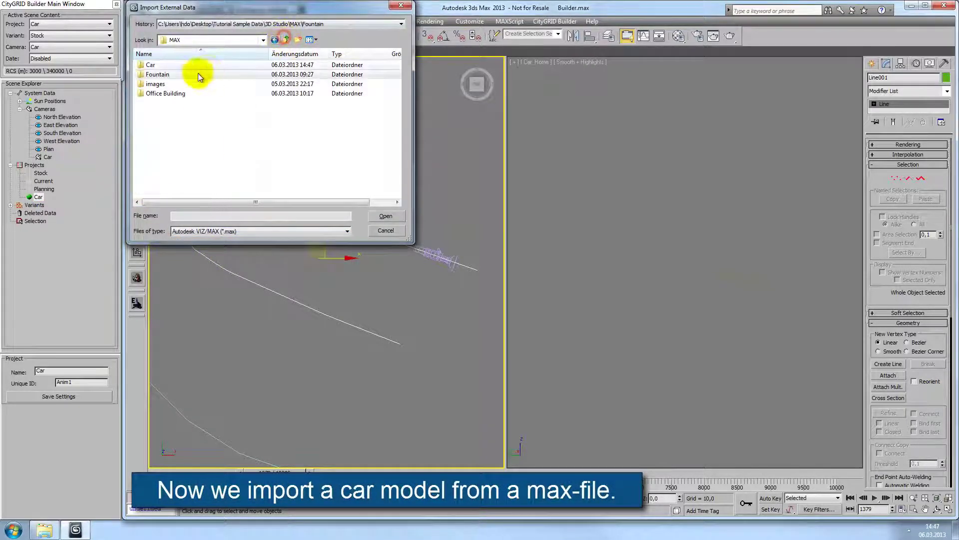
double_click(152, 64)
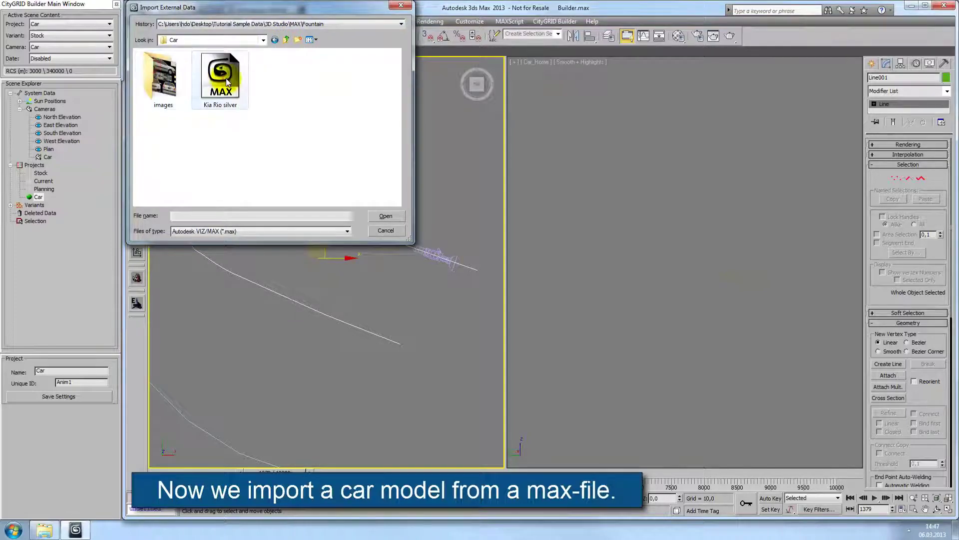
click(384, 216)
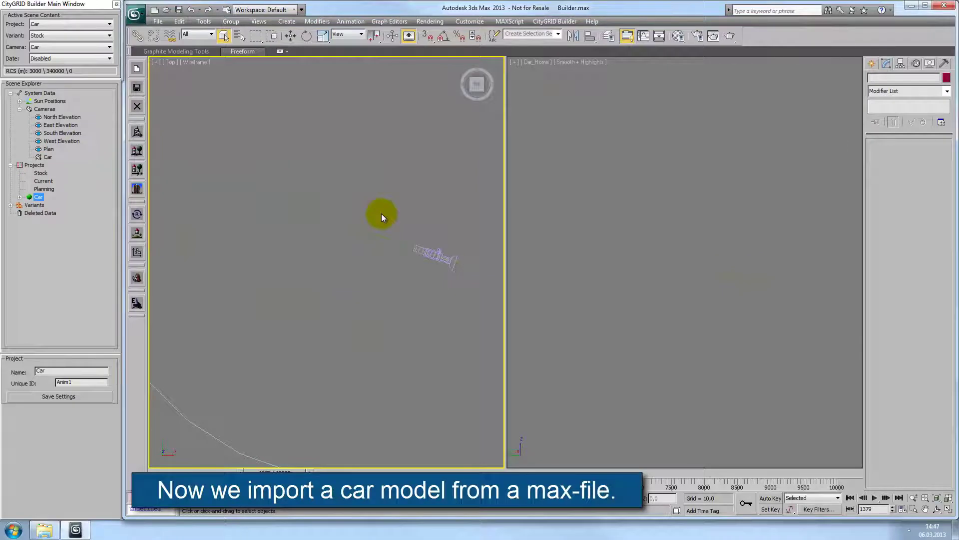
Expand the Car project's external data and open the properties of the imported Kia Rio silver object, framing it in the top view
click(20, 198)
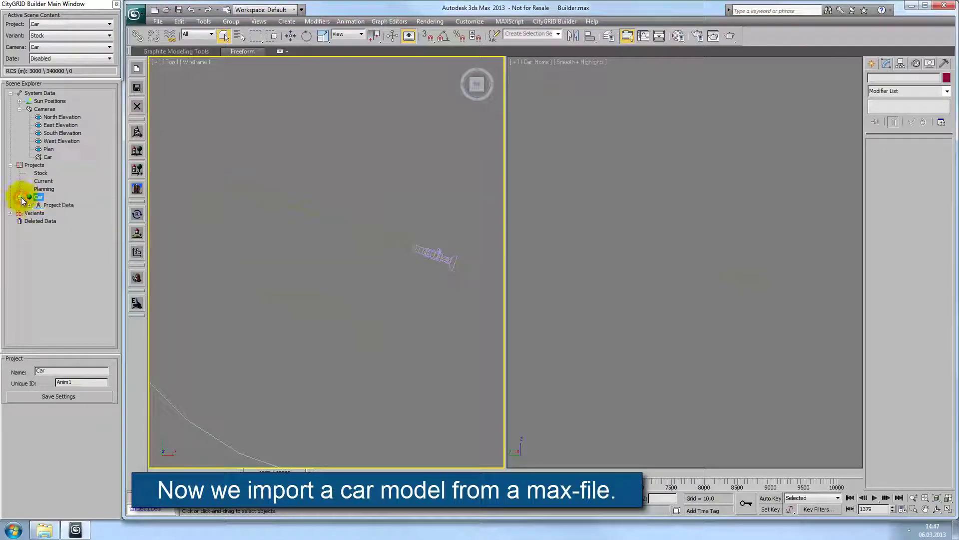
click(29, 204)
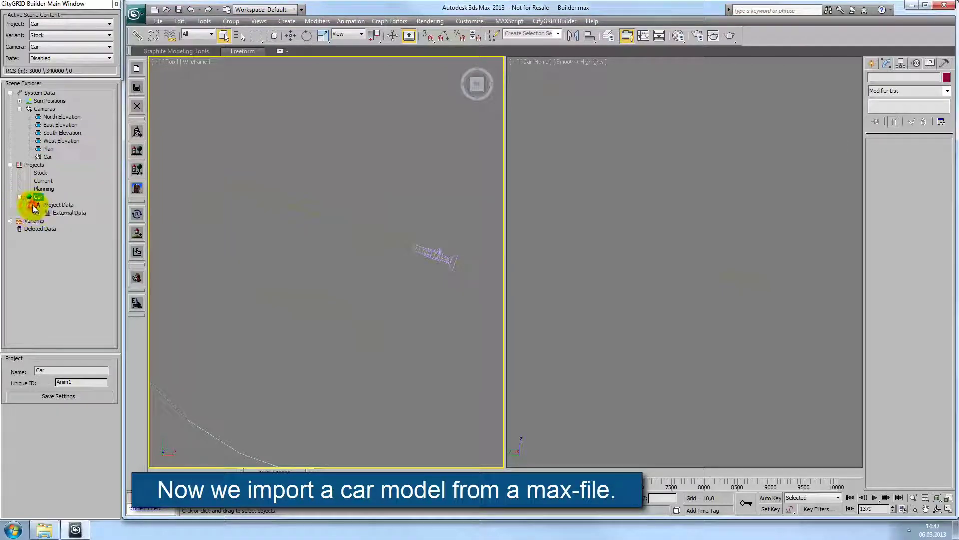
right_click(61, 215)
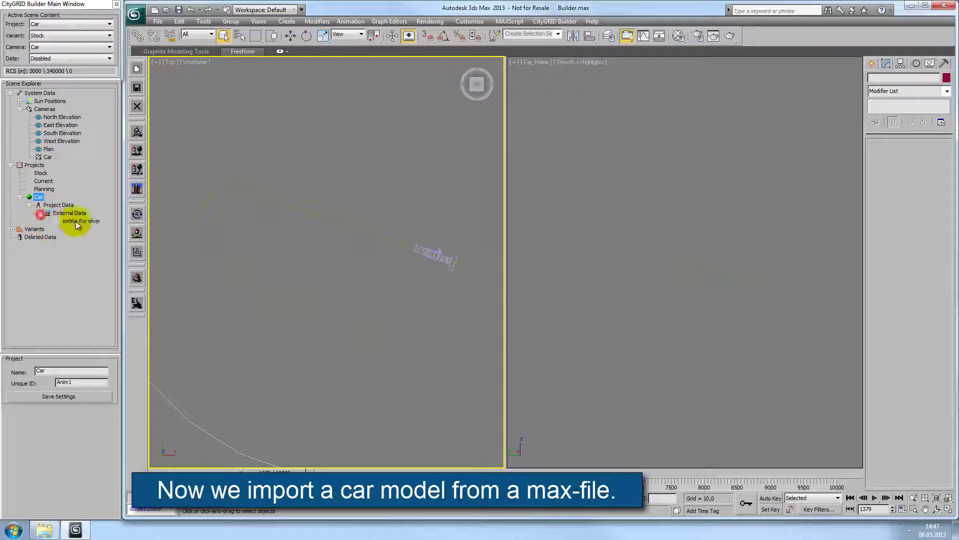
click(76, 220)
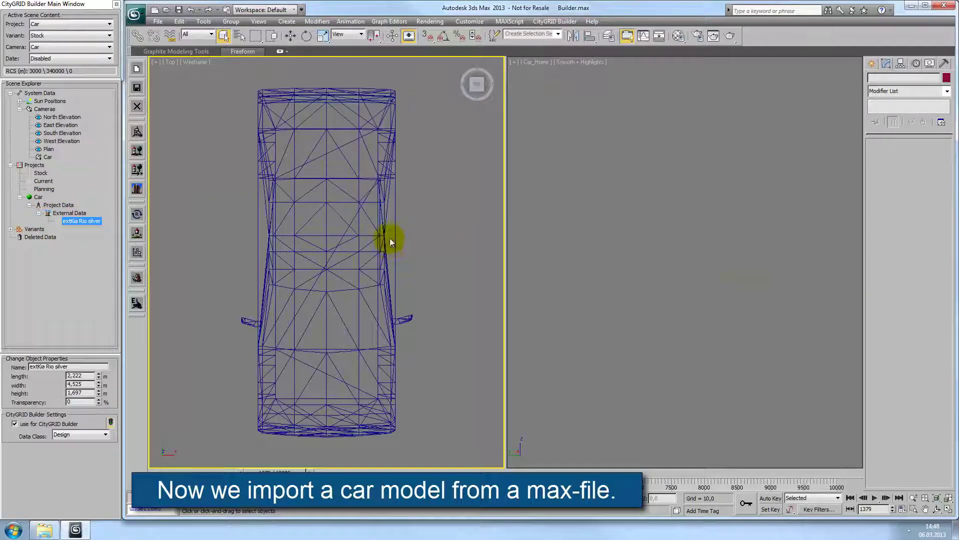
Switch the camera viewport to Perspective and zoom to the extents of the selected Kia Rio silver, viewing it at an angle
click(643, 248)
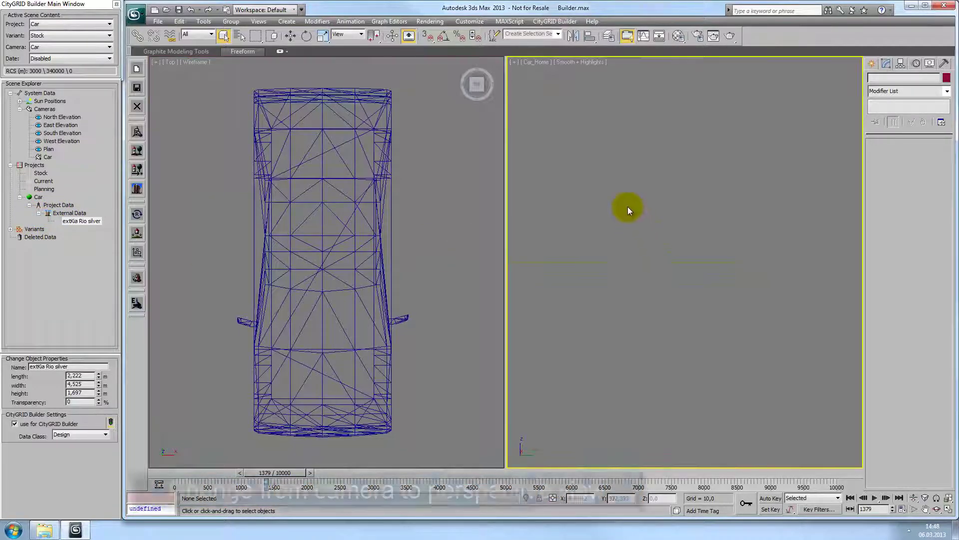
click(540, 62)
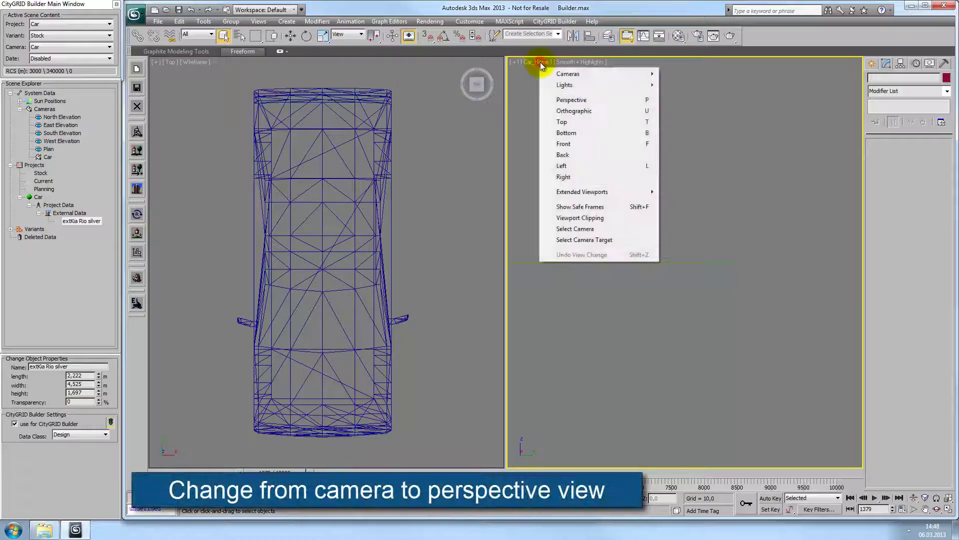
click(580, 101)
click(327, 206)
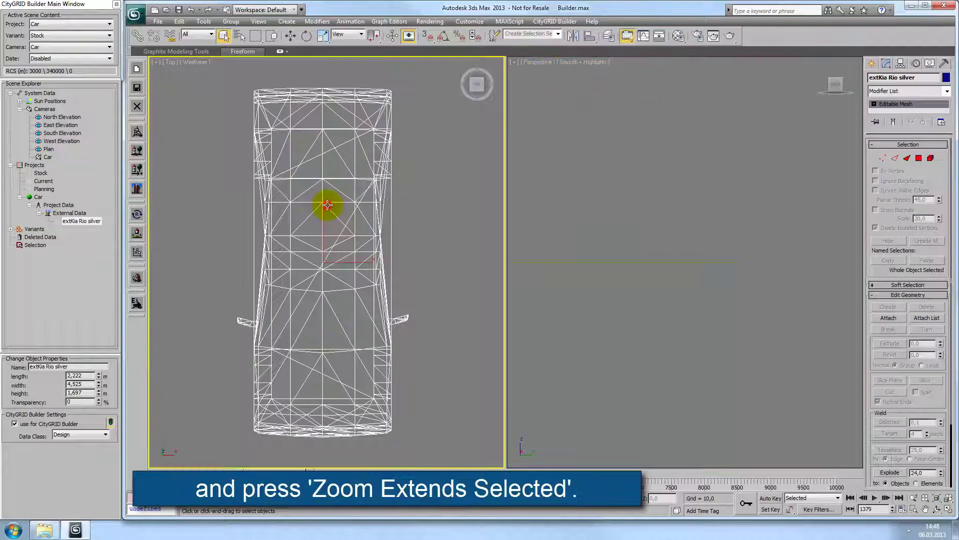
right_click(844, 370)
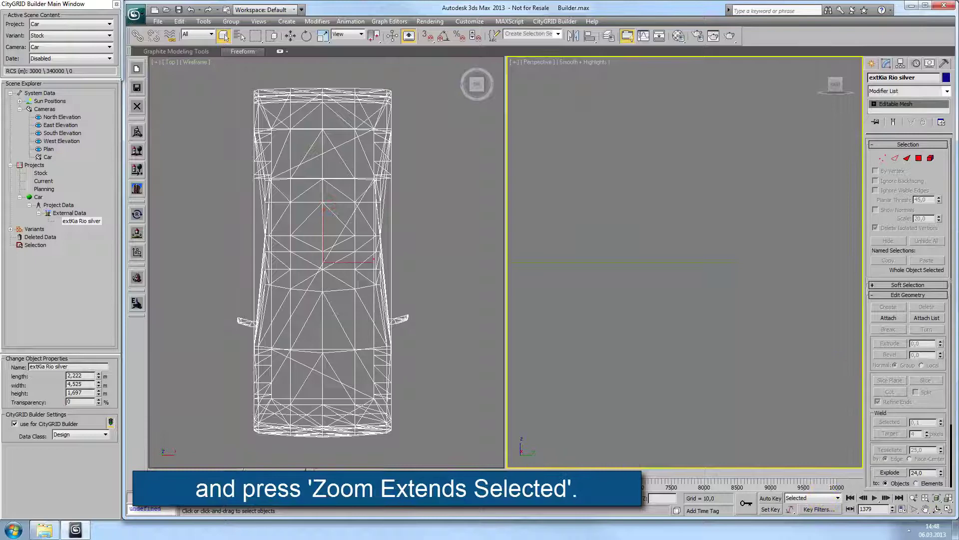
click(948, 498)
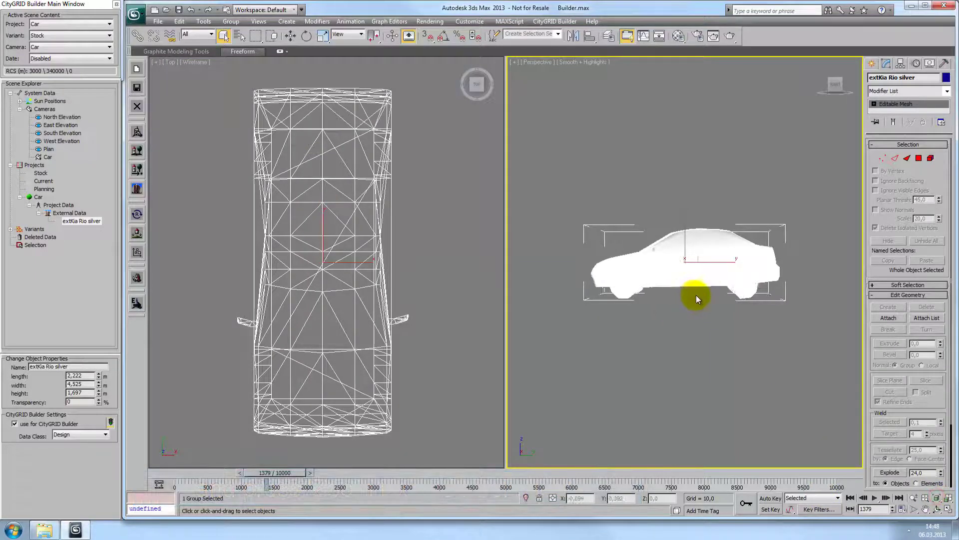
alt+middle_drag(697, 299, 624, 297)
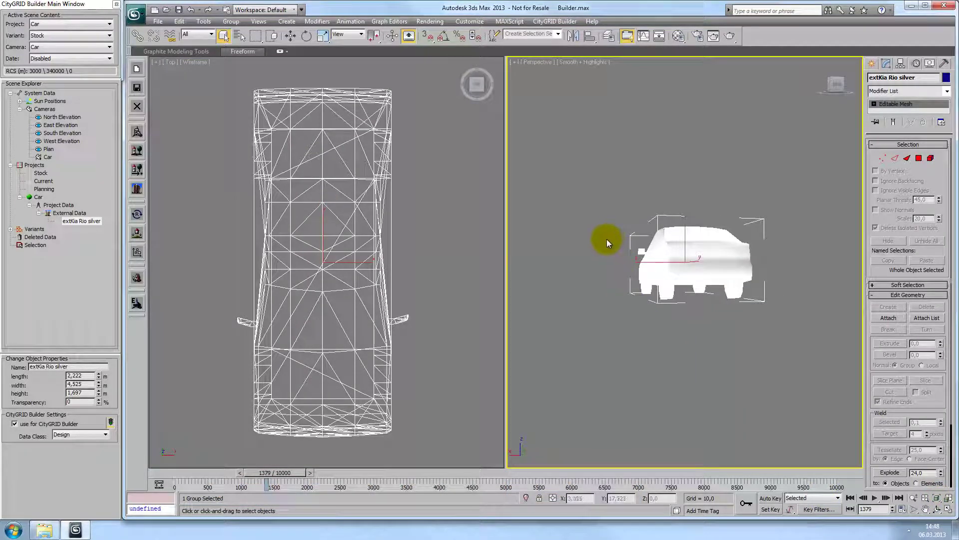
Add the sample data folder Tutorial Sample Data\3D Studio\MAX\images to the user paths for external files
click(473, 21)
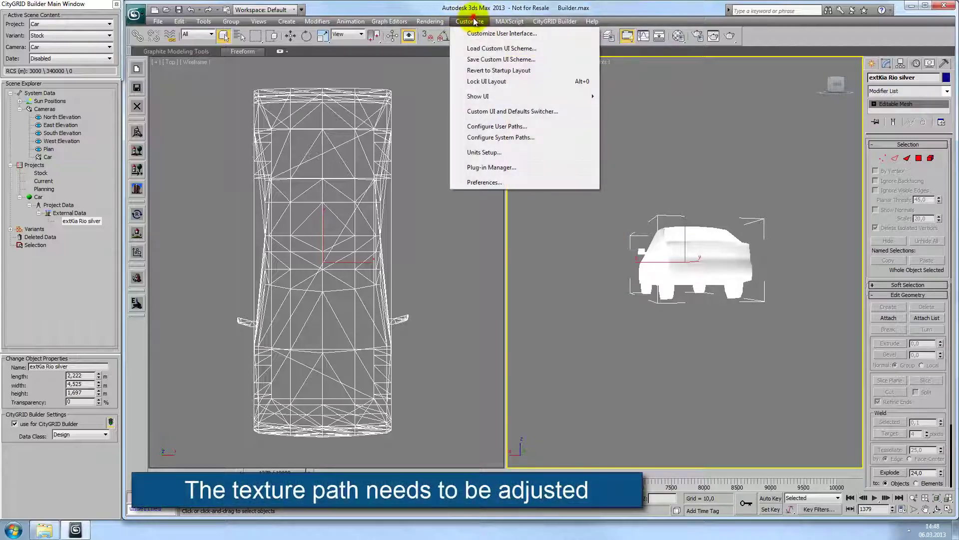
click(506, 127)
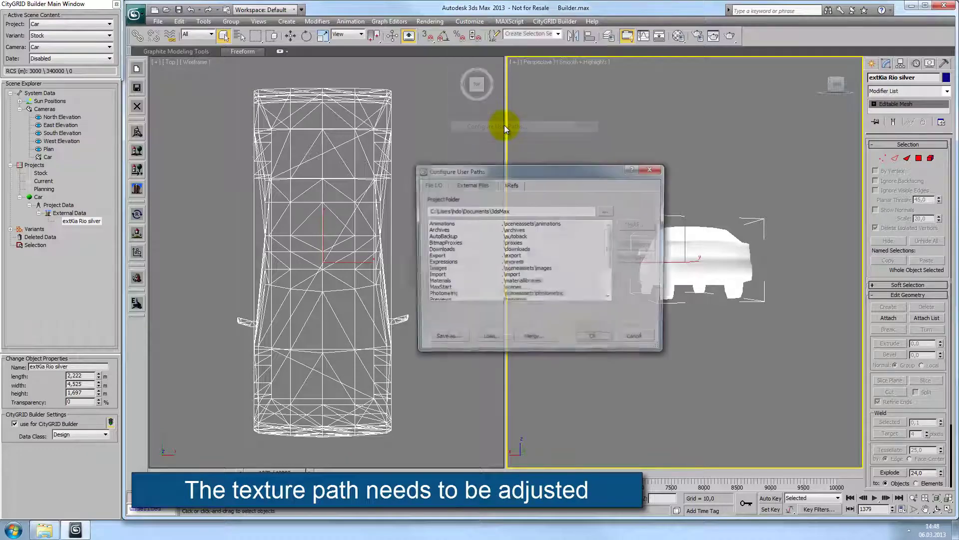
click(480, 184)
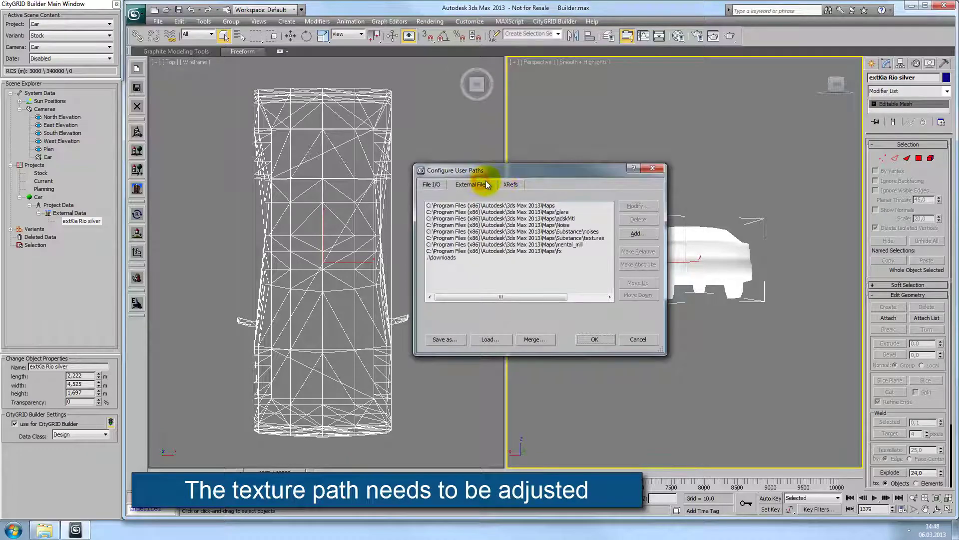
click(632, 235)
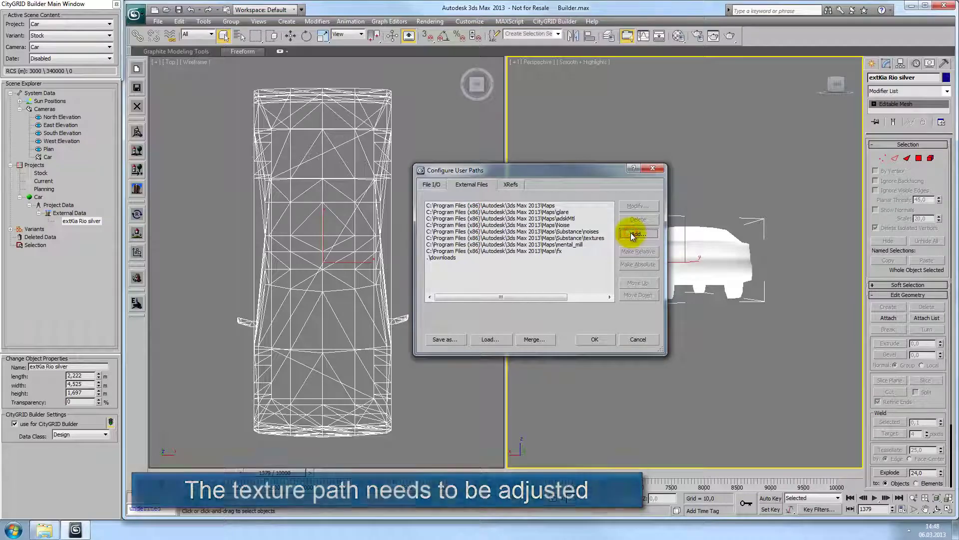
click(442, 228)
double_click(443, 227)
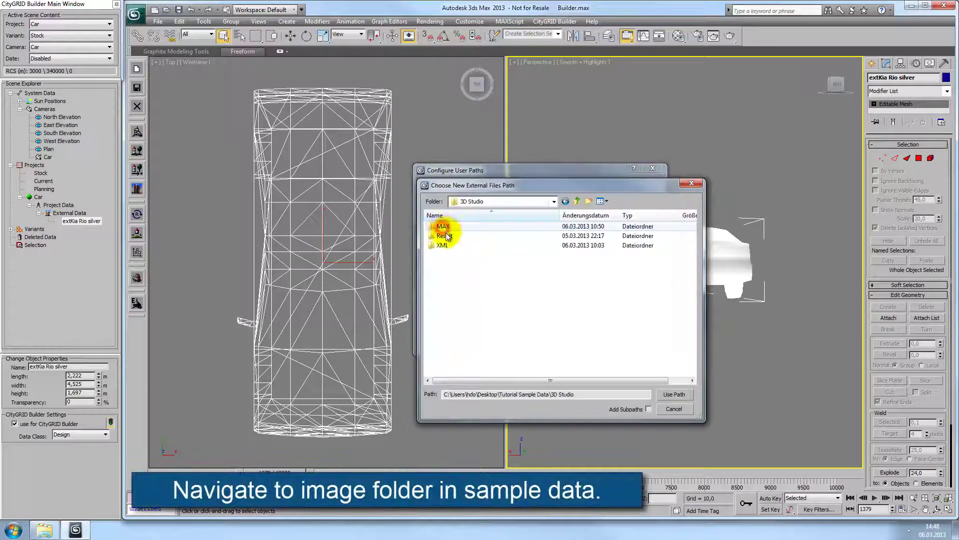
double_click(445, 226)
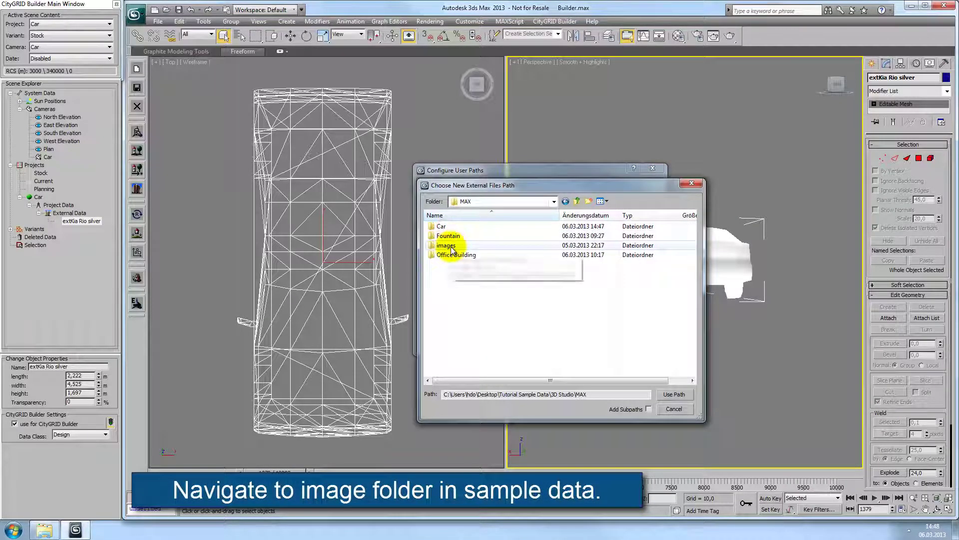
click(446, 245)
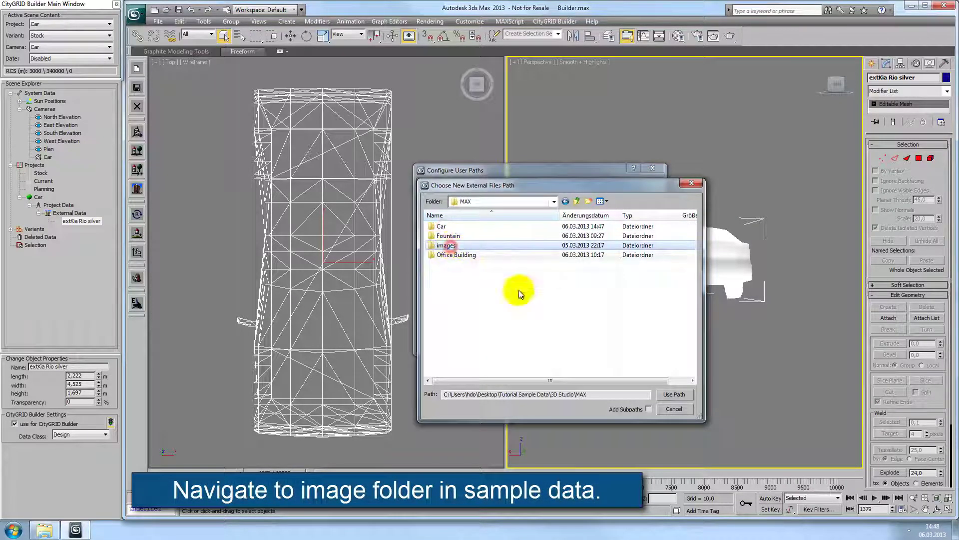
click(673, 395)
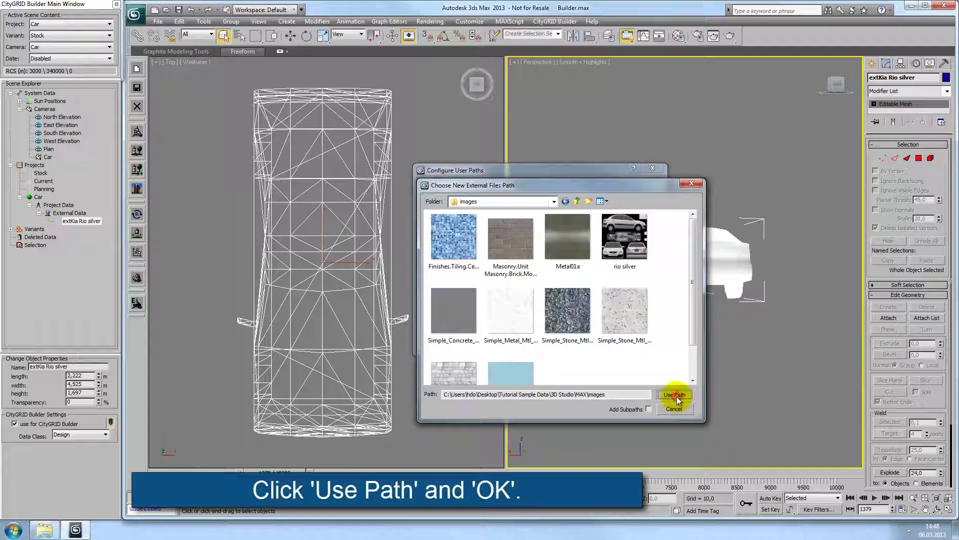
click(674, 394)
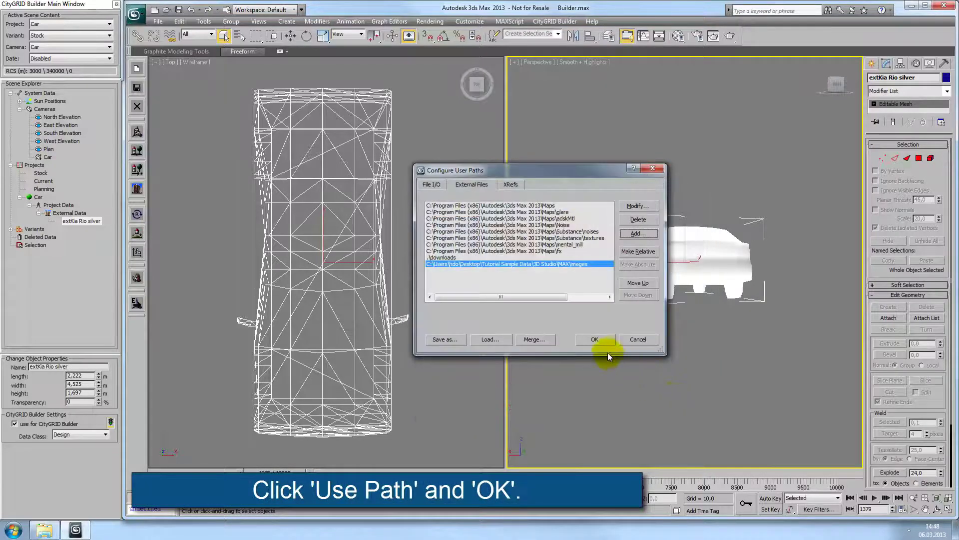
click(599, 340)
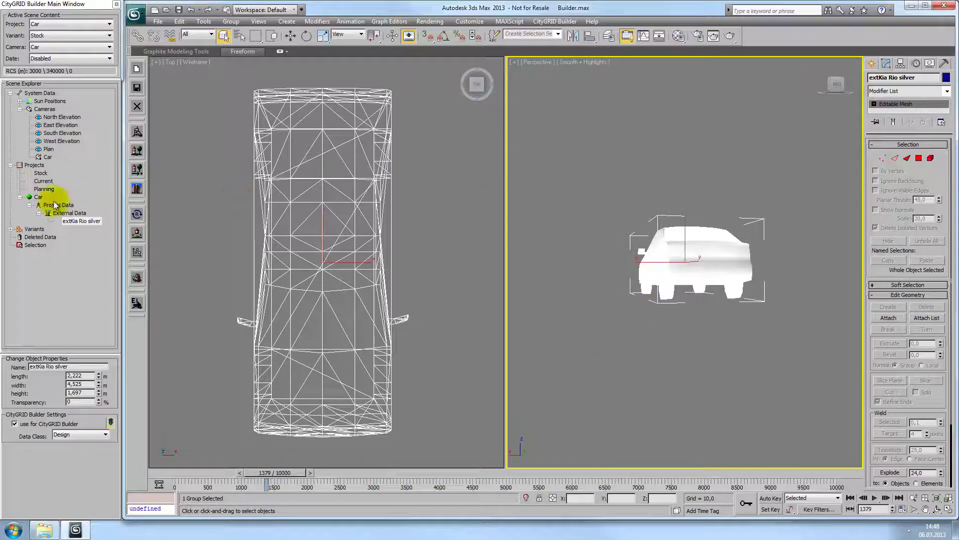
Refresh the scene by switching to the Planning project and back to Car to reload the car's textures
alt+middle_drag(730, 253, 647, 295)
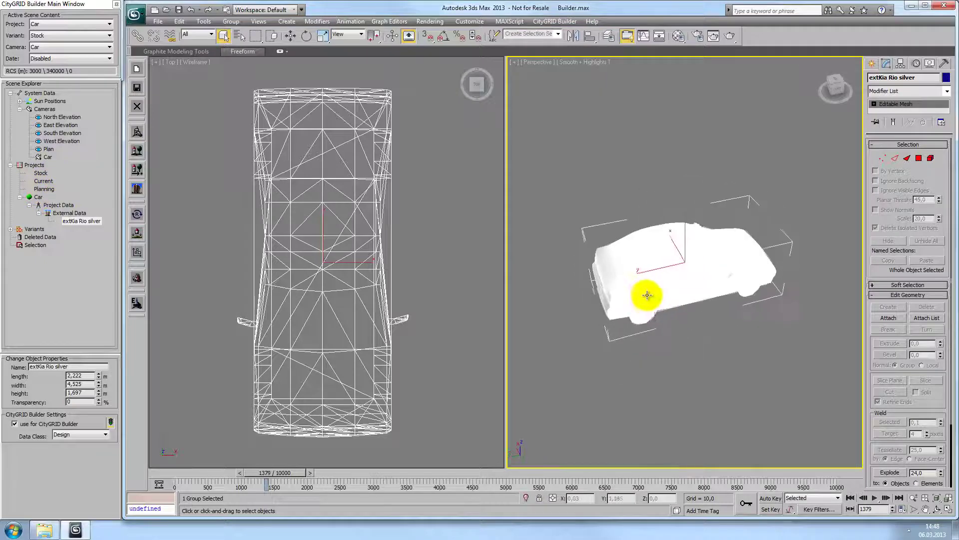
click(44, 189)
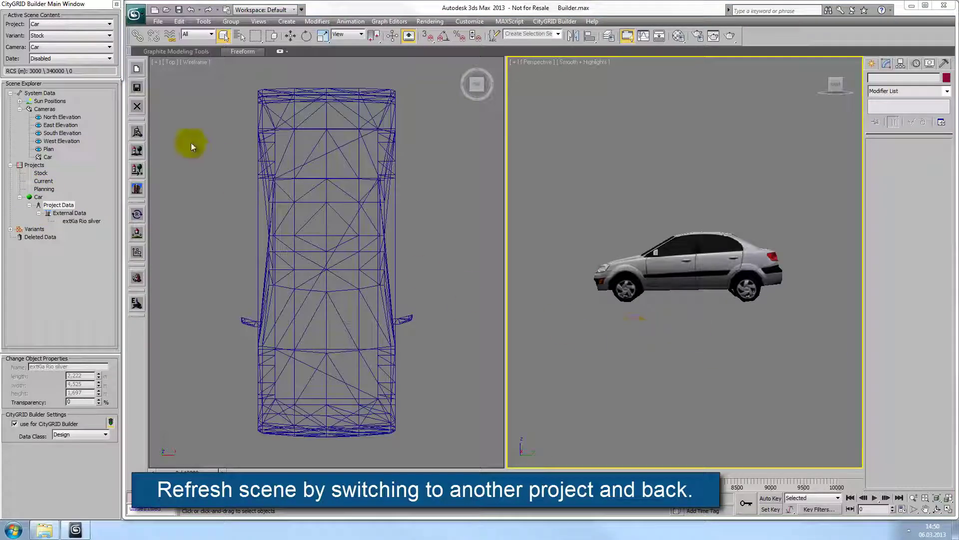
Activate and expand the Current project, and set the perspective view to an oblique overview of the building and terrain
click(43, 181)
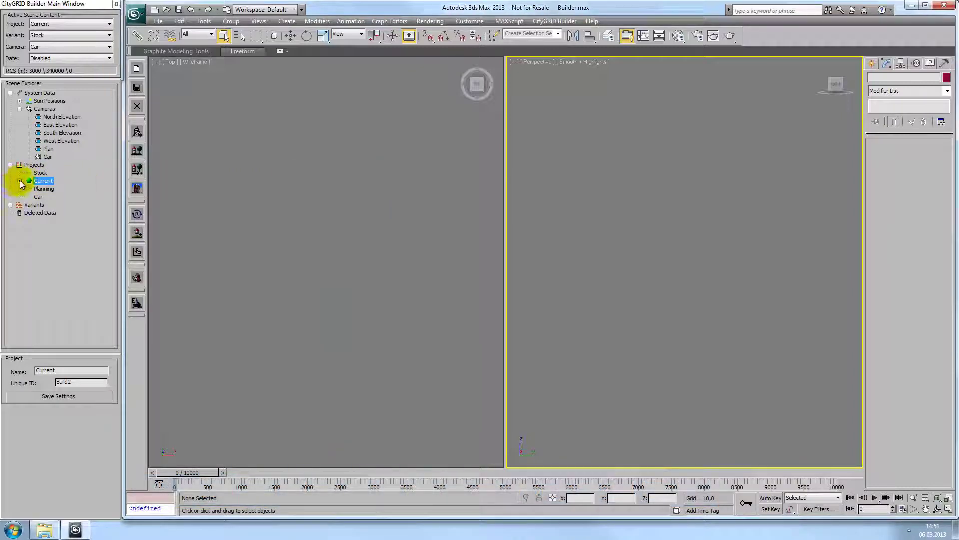
click(20, 180)
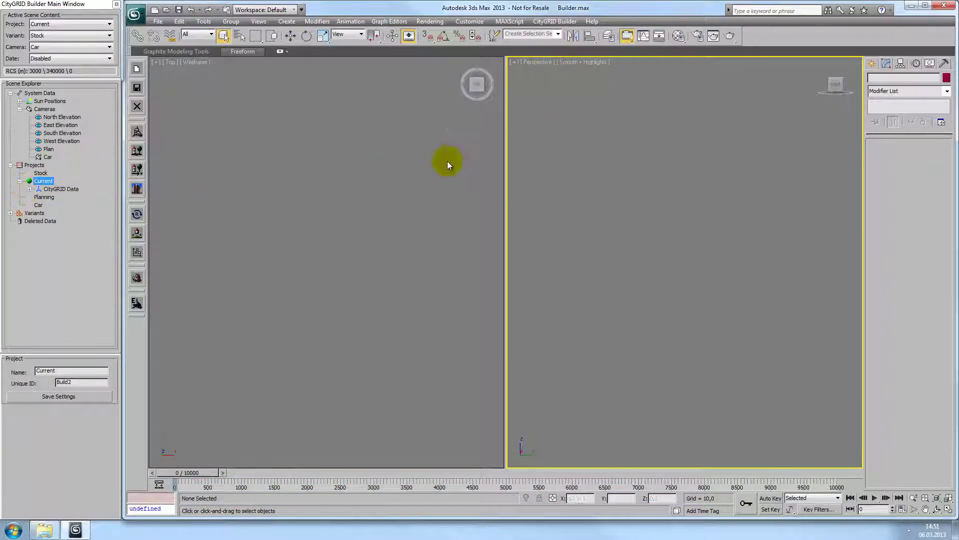
click(938, 499)
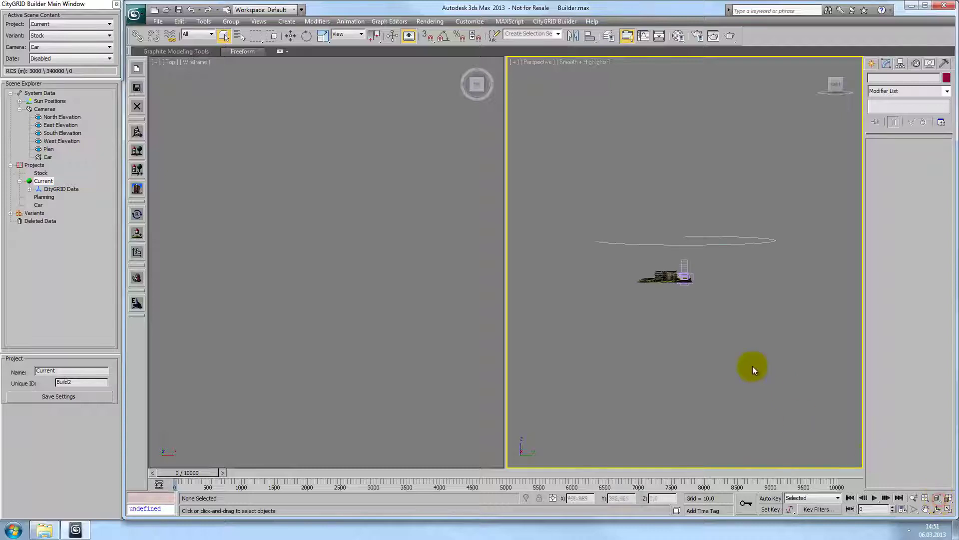
alt+middle_drag(739, 280, 658, 316)
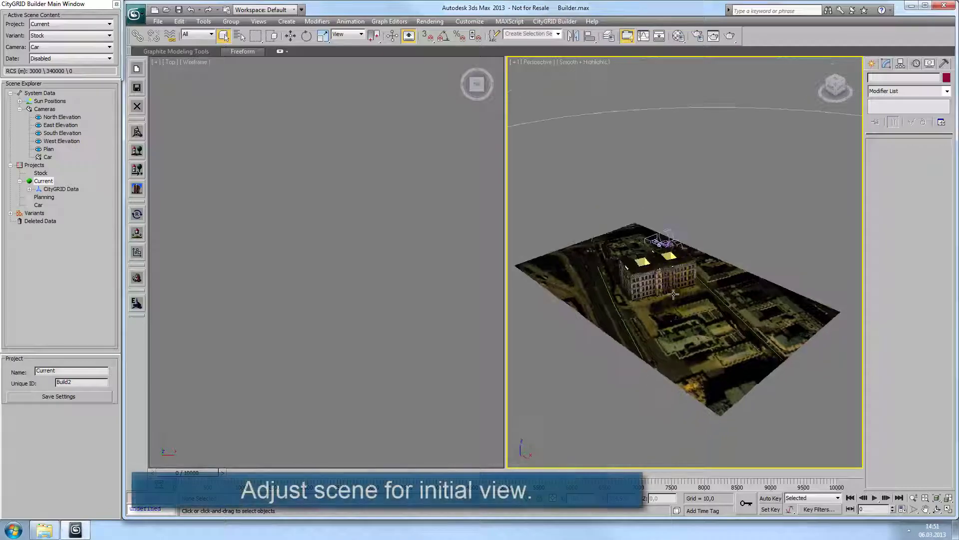
alt+middle_drag(674, 295, 681, 284)
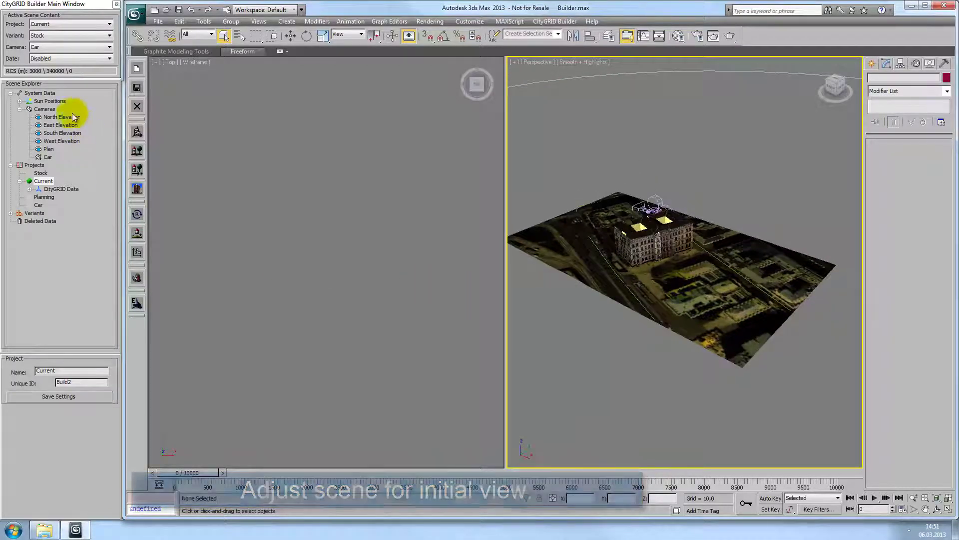
Create a new Fixed Position camera named start from the current perspective view
click(45, 113)
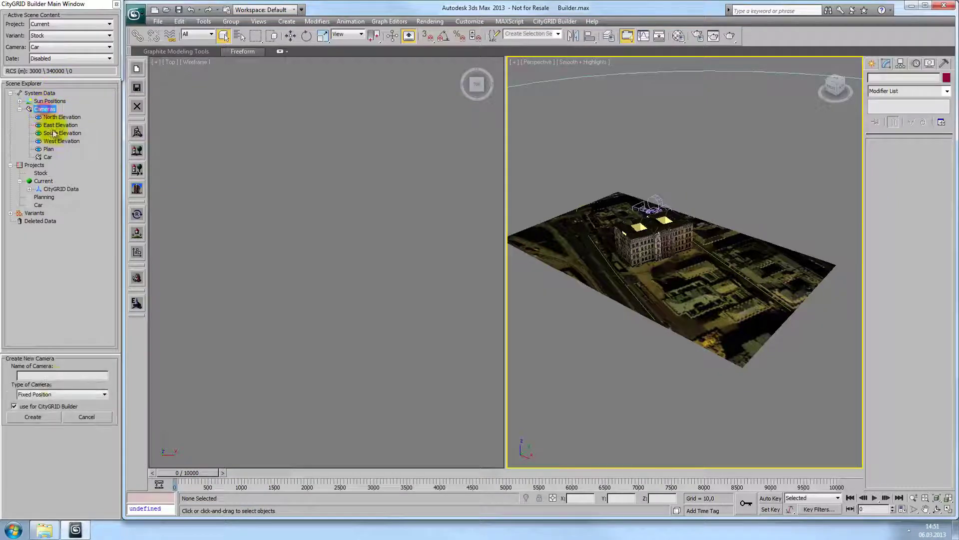
click(40, 375)
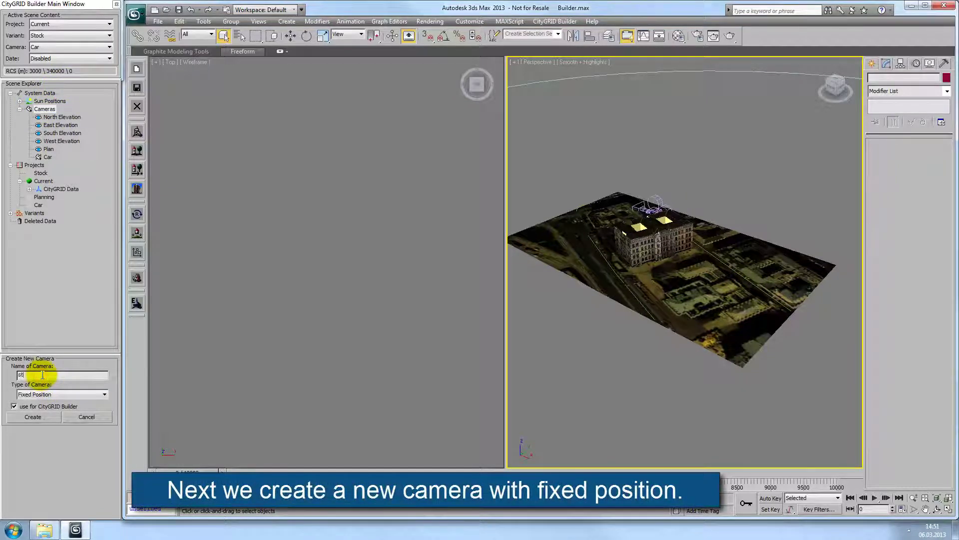
text(start)
click(38, 417)
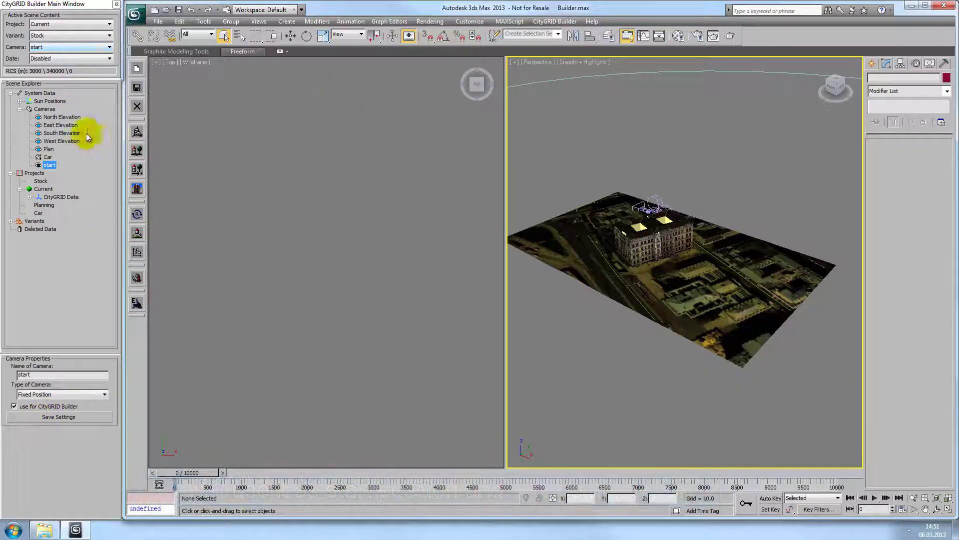
Create another camera named flight with the type Circular Flight
right_click(45, 109)
click(50, 100)
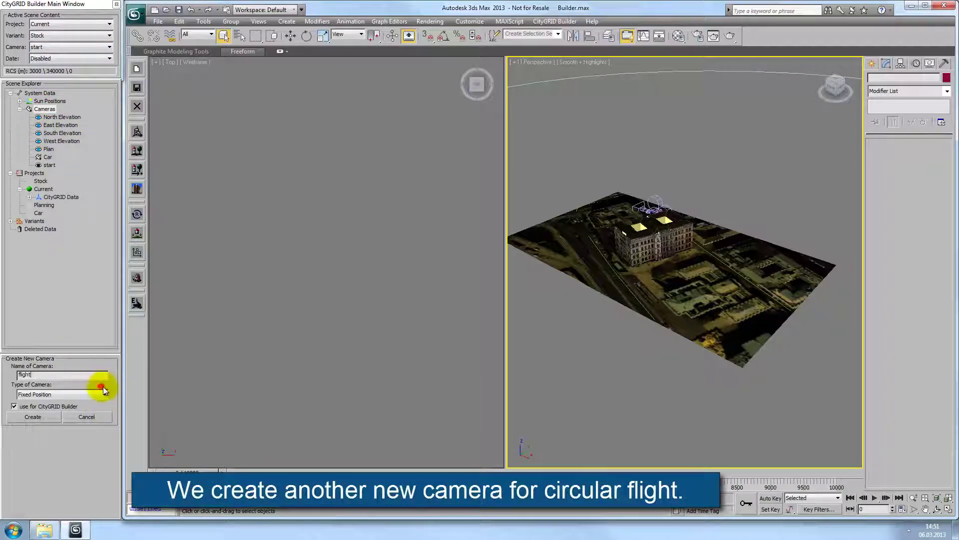
click(98, 394)
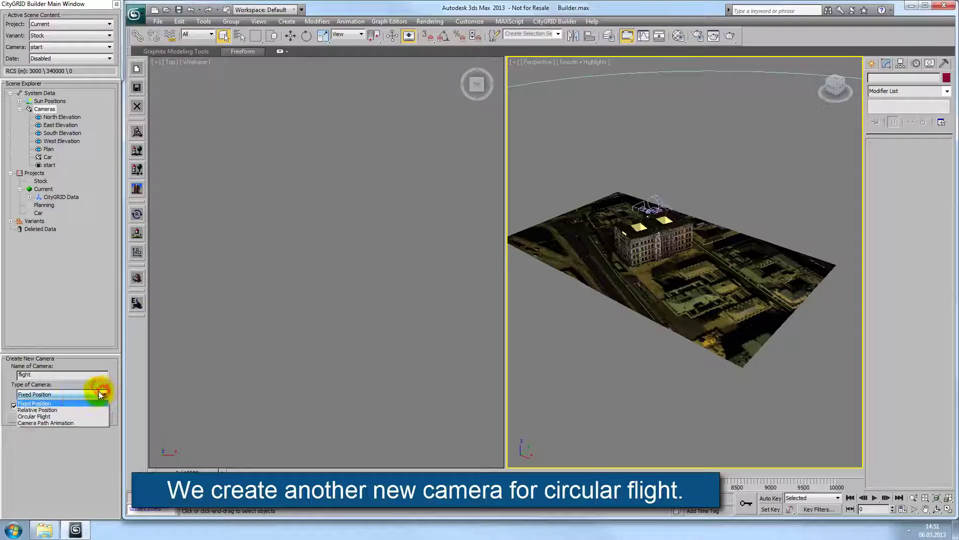
click(46, 416)
click(46, 417)
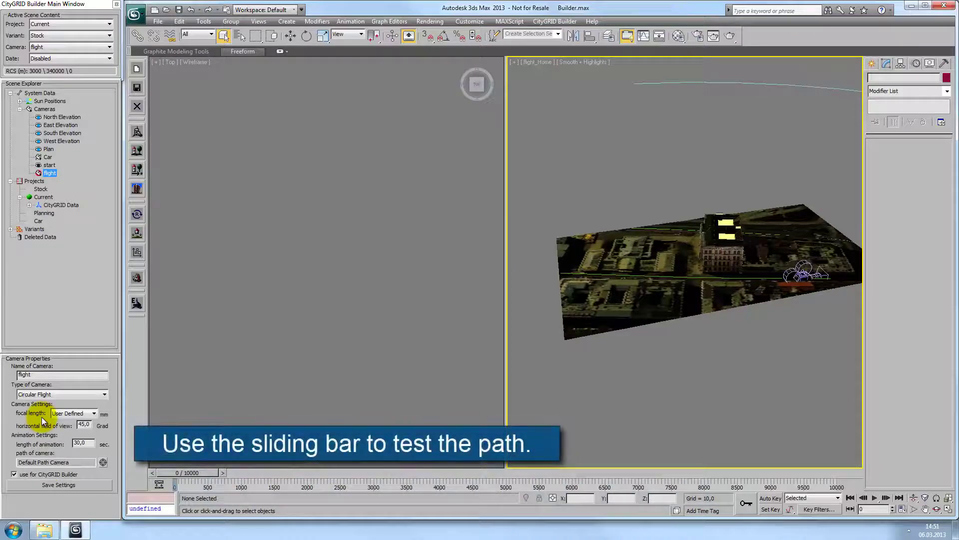
Set the flight camera's length of animation to 60 seconds and save its settings
mouse_move(192, 475)
mouse_down()
mouse_move(249, 478)
mouse_move(190, 478)
mouse_up()
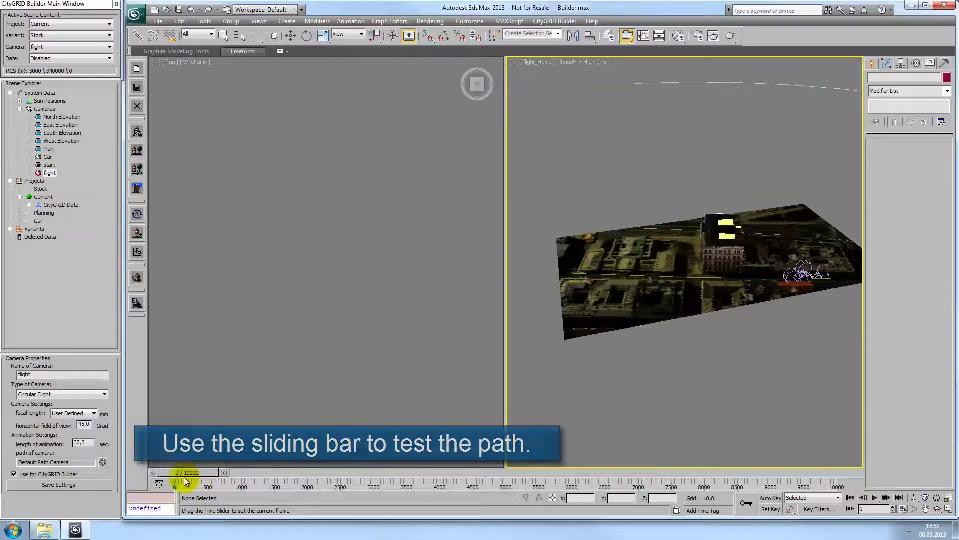
double_click(86, 442)
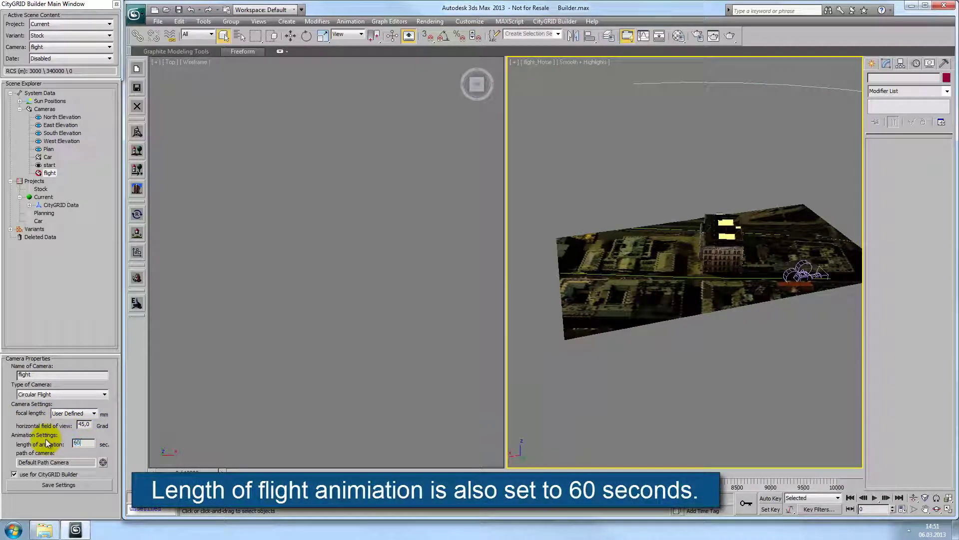
text(60)
key(Return)
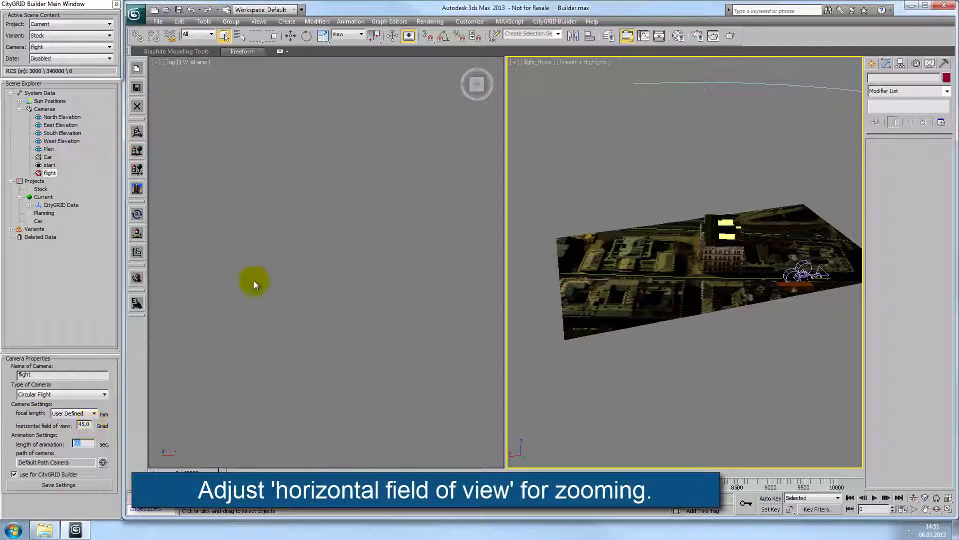
click(65, 486)
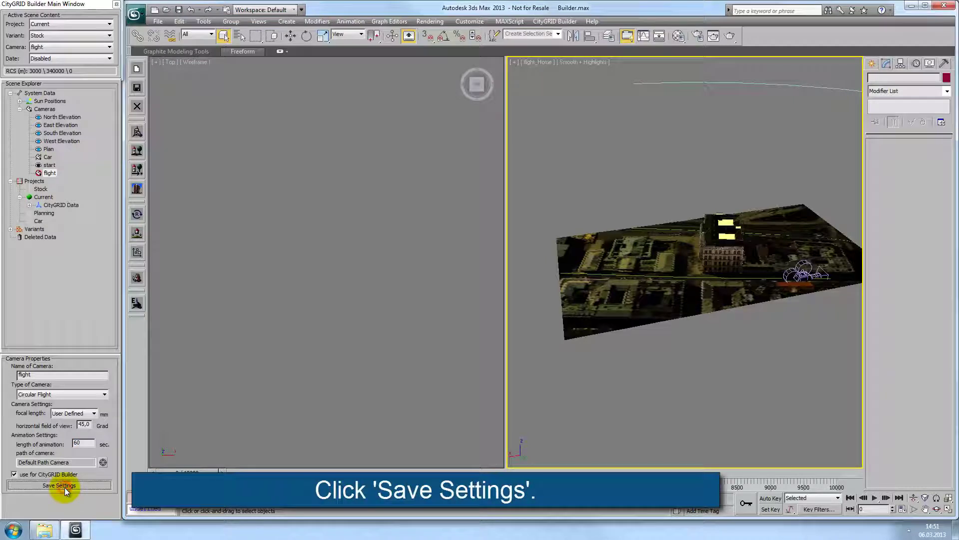
Shift the circular flight camera path and the flight camera's target slightly toward the upper left in the top view
click(275, 322)
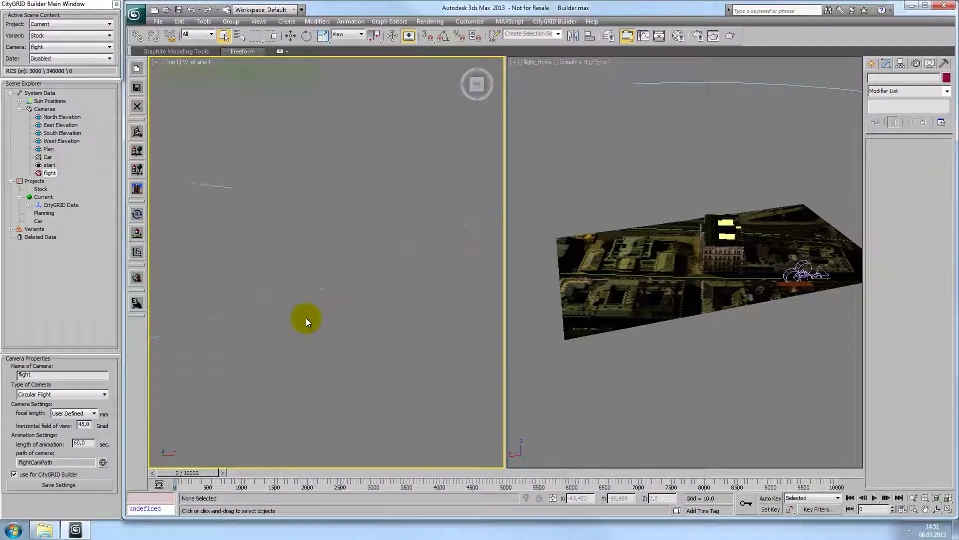
middle_drag(305, 317, 331, 315)
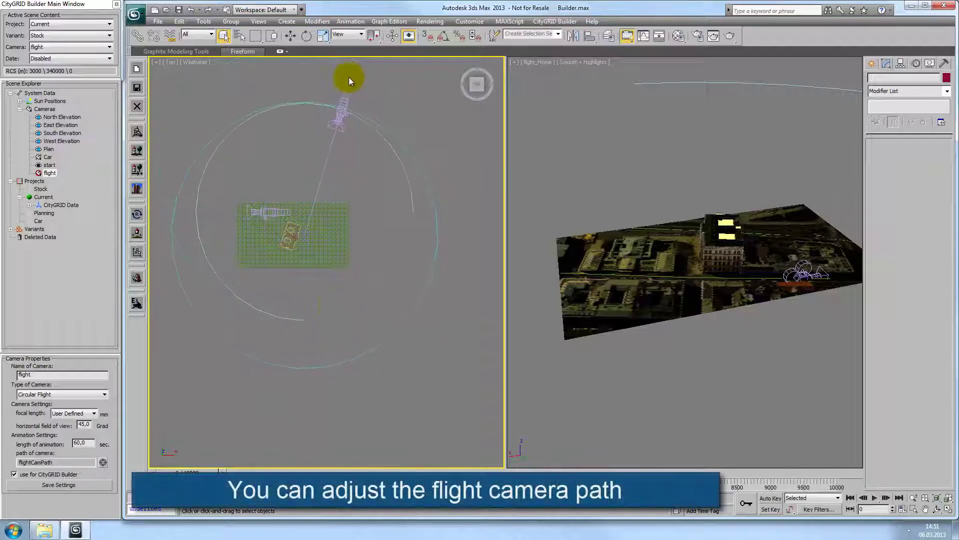
click(395, 137)
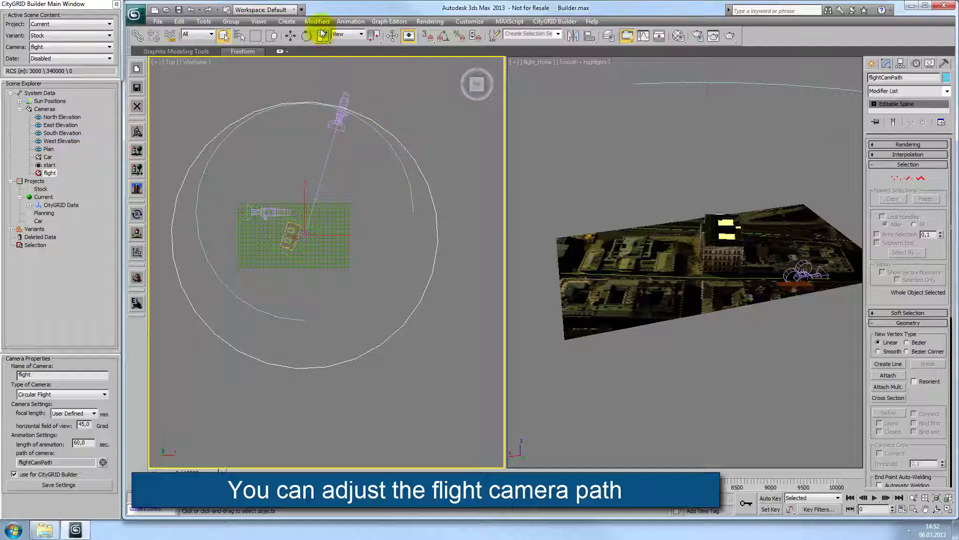
click(292, 35)
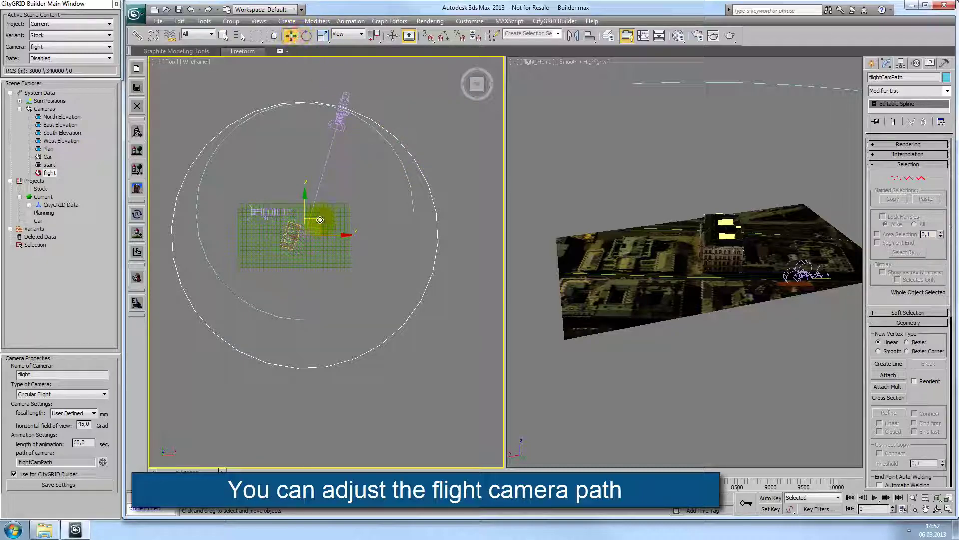
drag(319, 220, 315, 214)
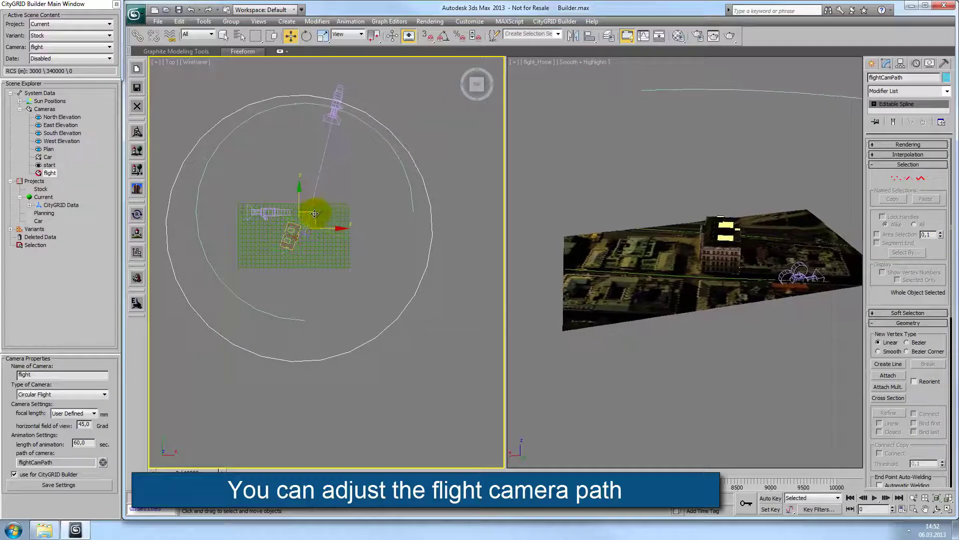
click(304, 239)
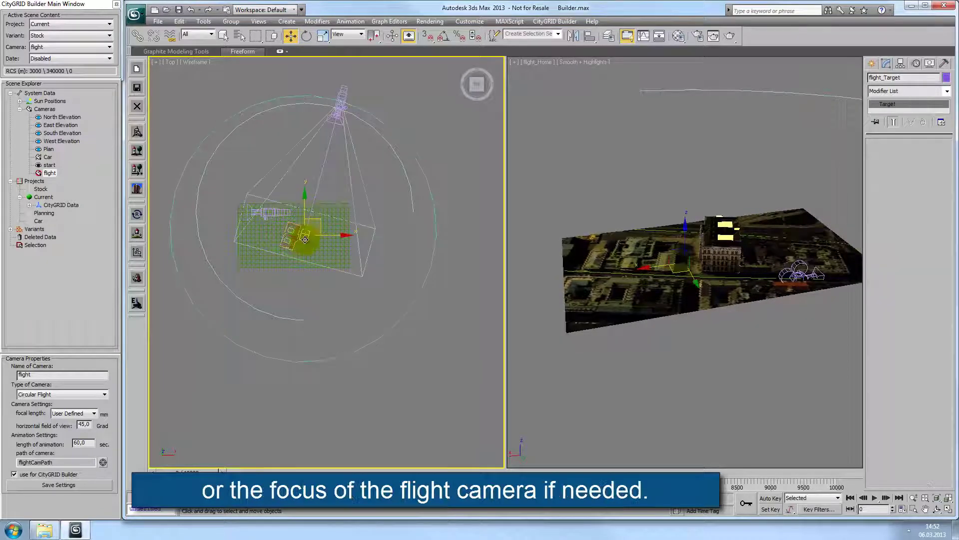
drag(321, 221, 319, 217)
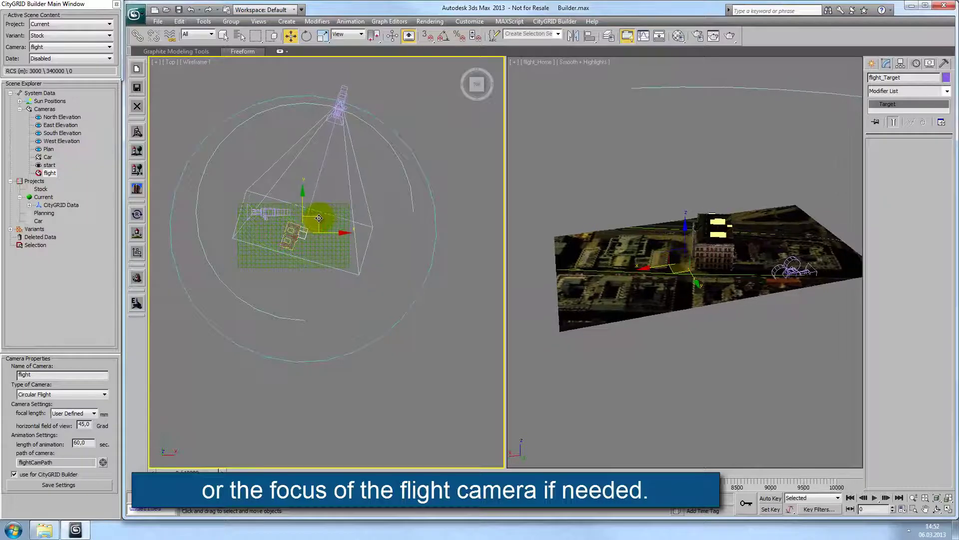
Lower the flight camera path vertically by about 116.4 units, closer to the buildings, in a side view
alt+middle_drag(348, 234, 345, 145)
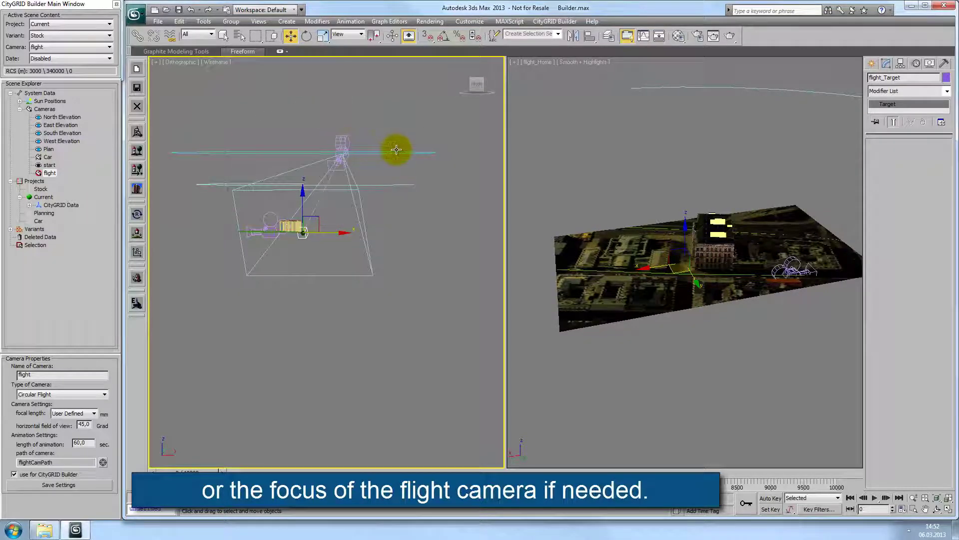
click(396, 153)
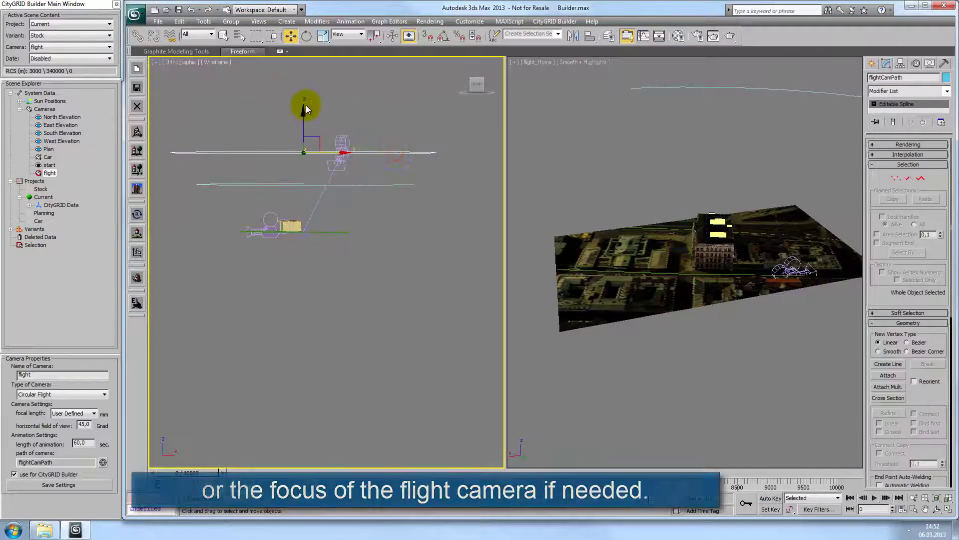
drag(306, 111, 313, 160)
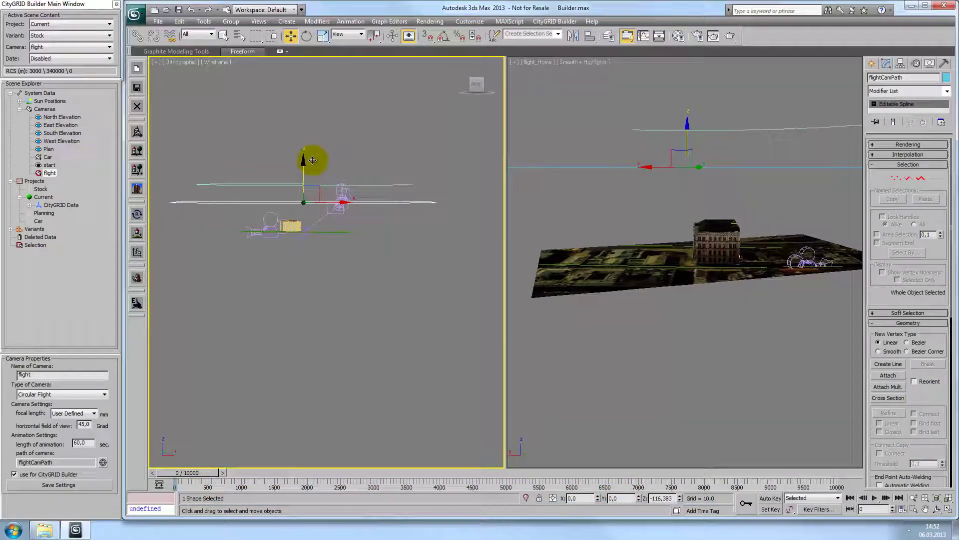
Link the Current and Car projects to the Stock variant in addition to Stock, and save its settings
click(10, 229)
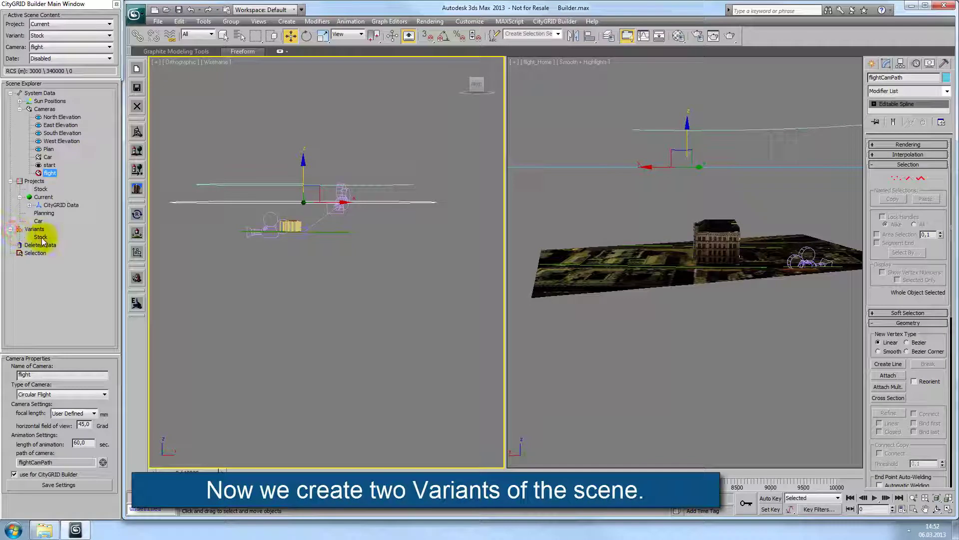
click(41, 237)
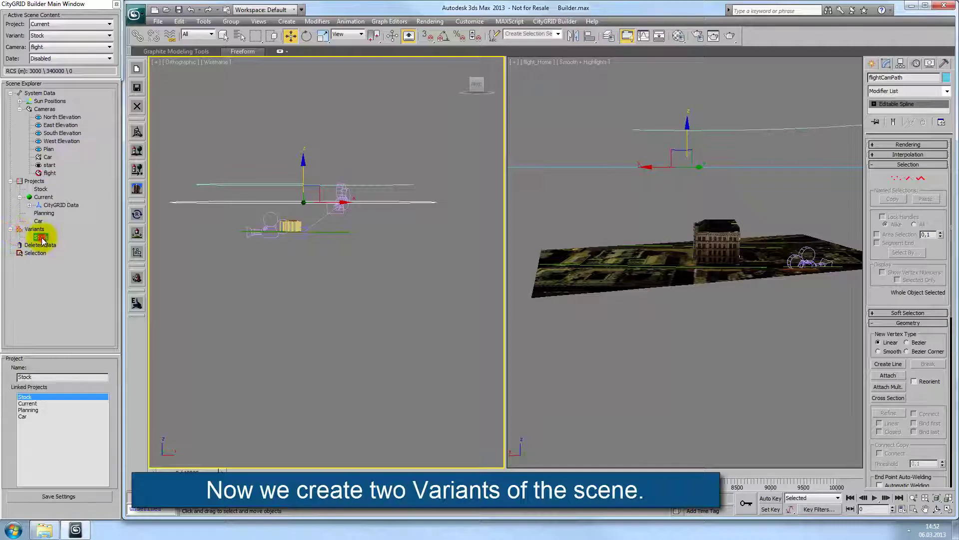
ctrl+click(31, 403)
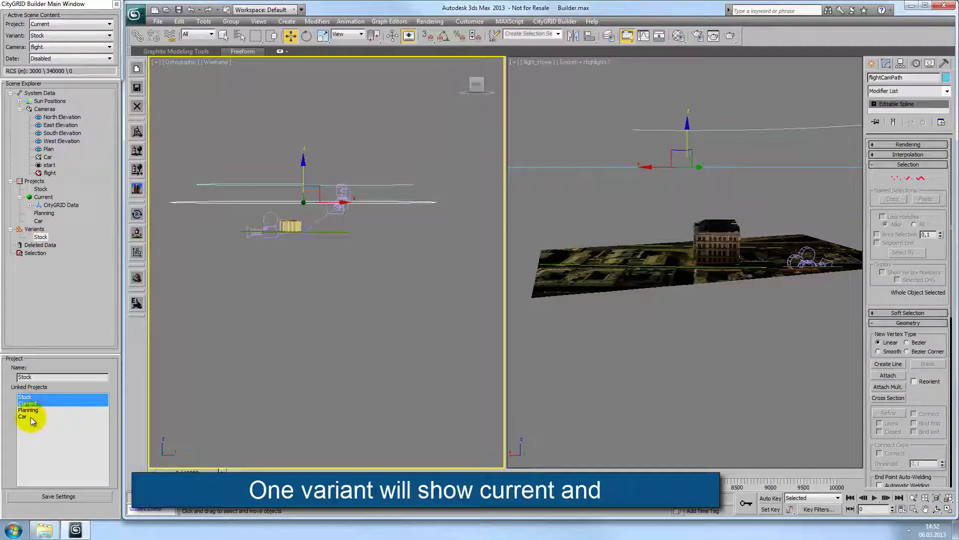
ctrl+click(31, 417)
click(60, 497)
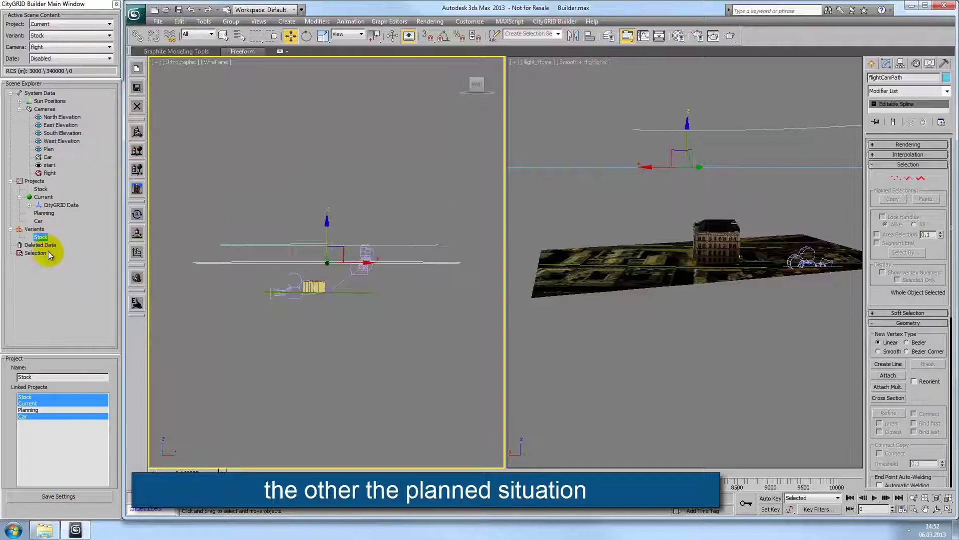
Create a new variant named Planning linked to the Stock, Planning and Car projects
click(35, 181)
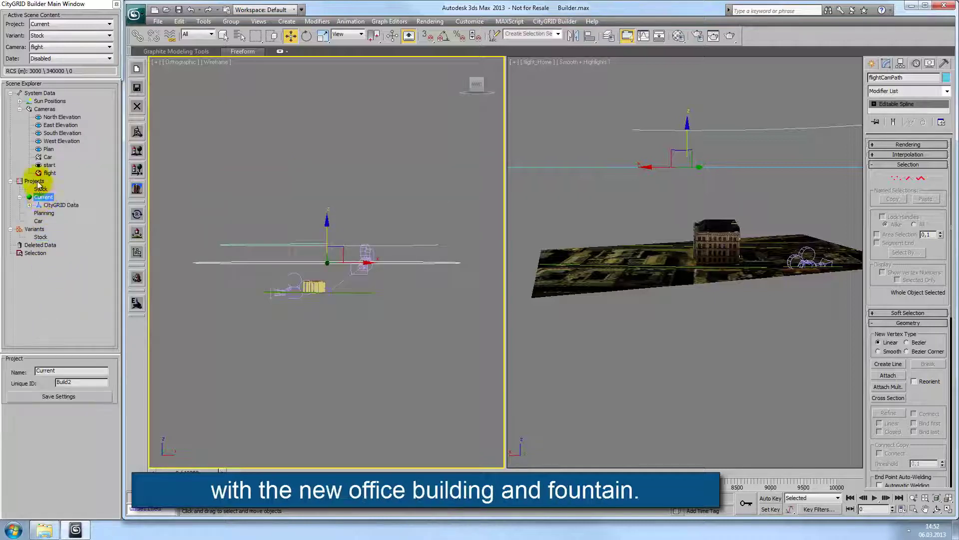
click(34, 229)
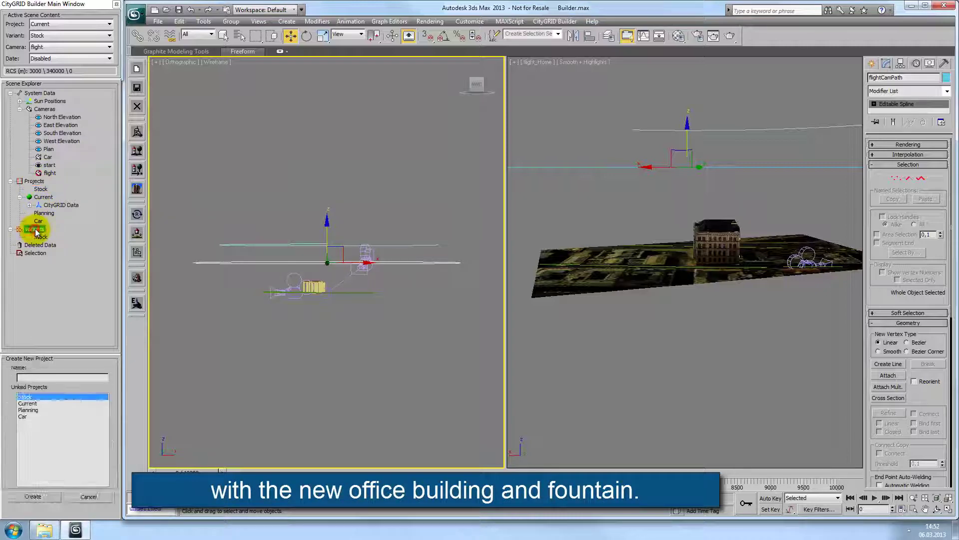
click(26, 377)
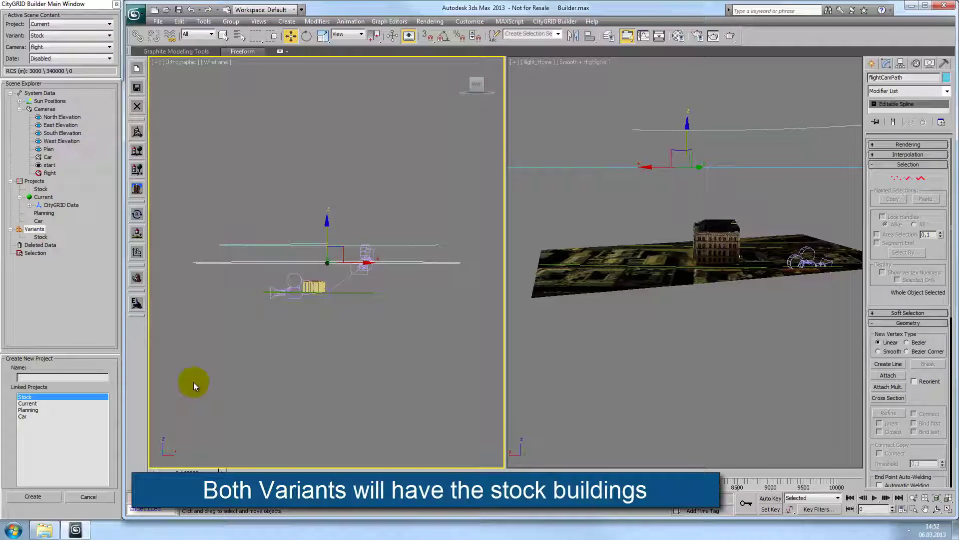
text(Planning)
shift+click(28, 410)
ctrl+click(23, 418)
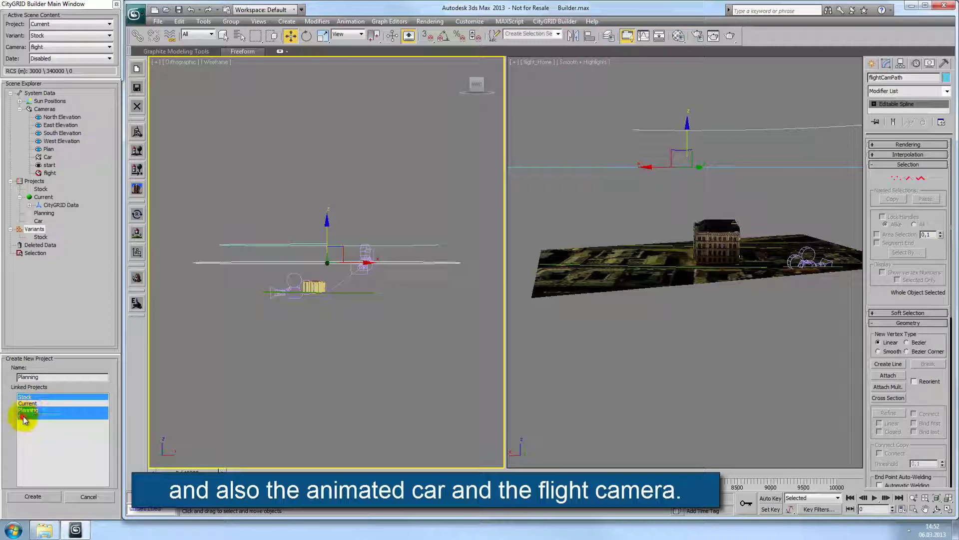
click(35, 496)
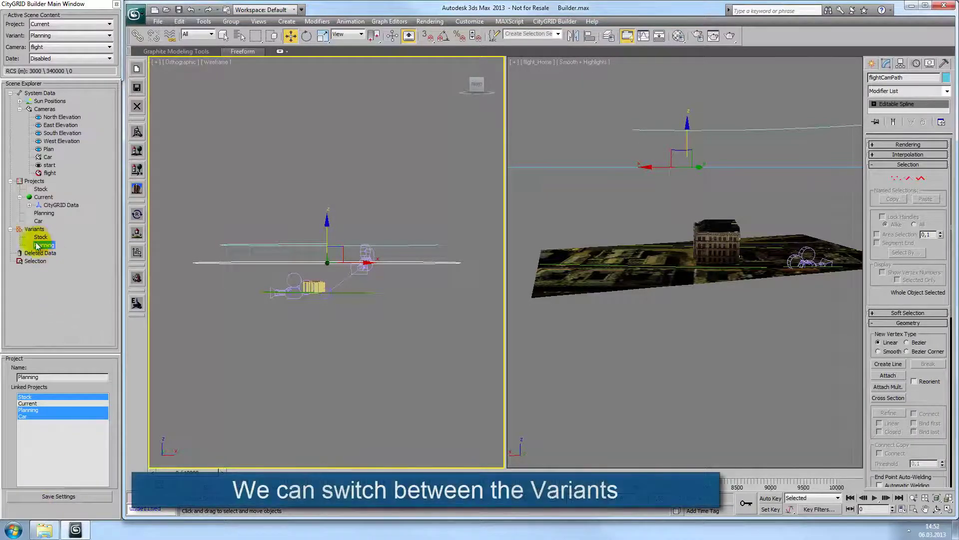
Save the finished scene and export it to the real-time 3D viewer
click(137, 88)
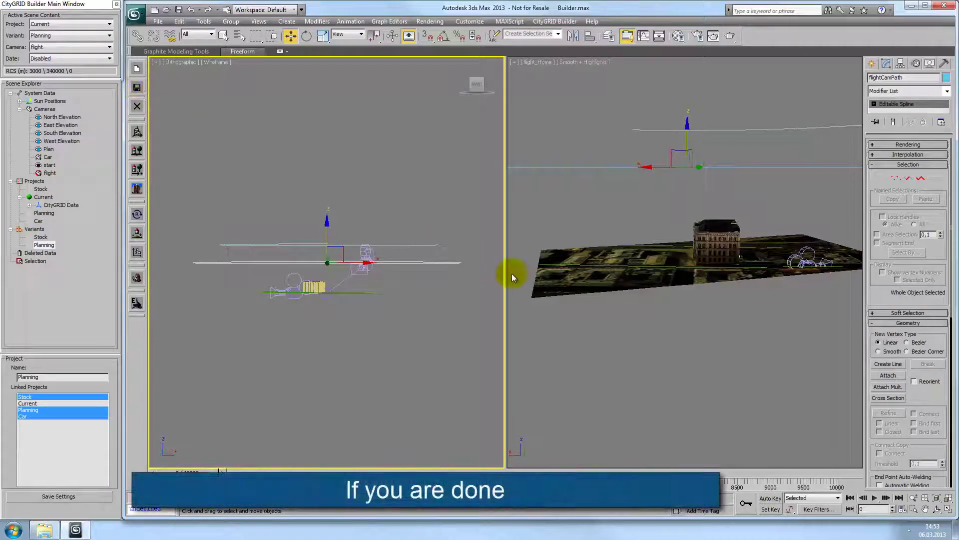
ctrl+click(137, 304)
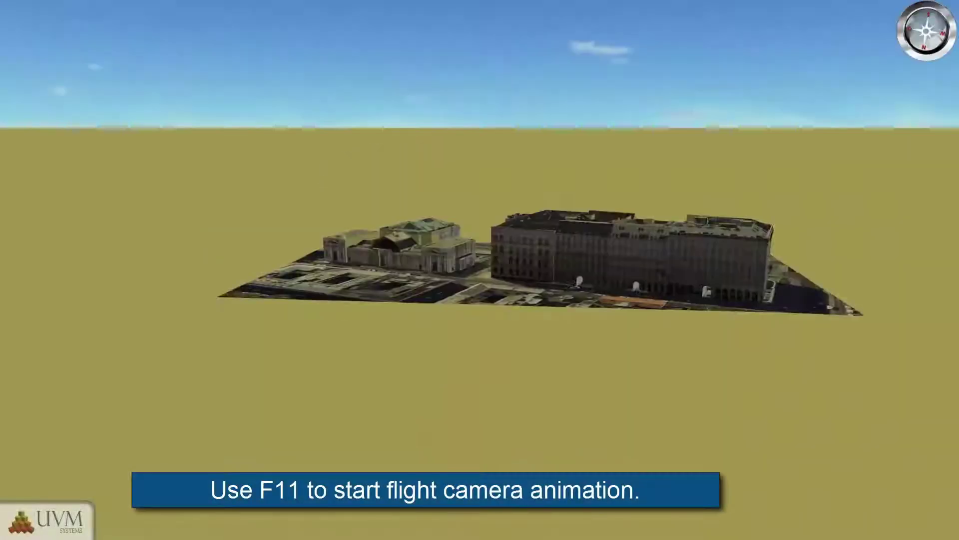
Play the flight camera animation and cycle the display through point cloud and wireframe back to the textured view
key(F11)
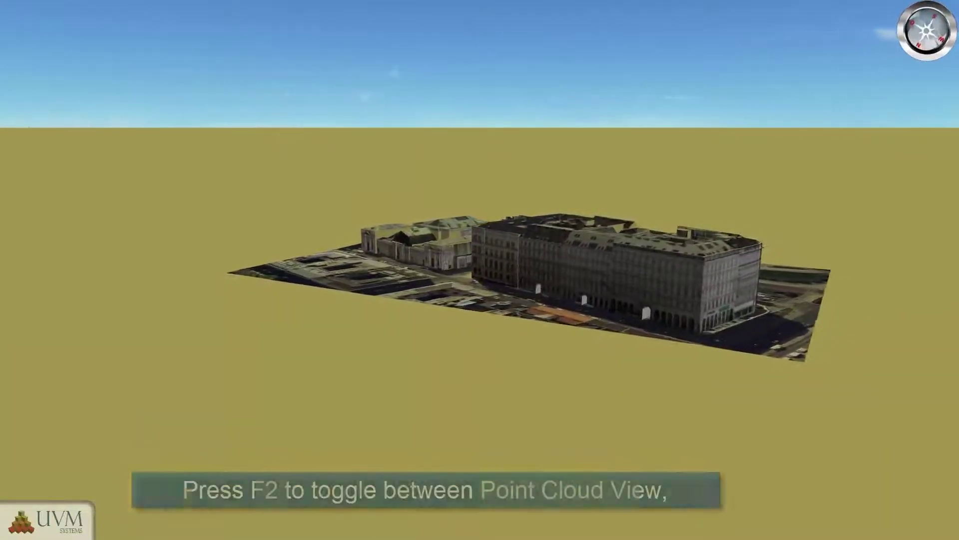
key(F2)
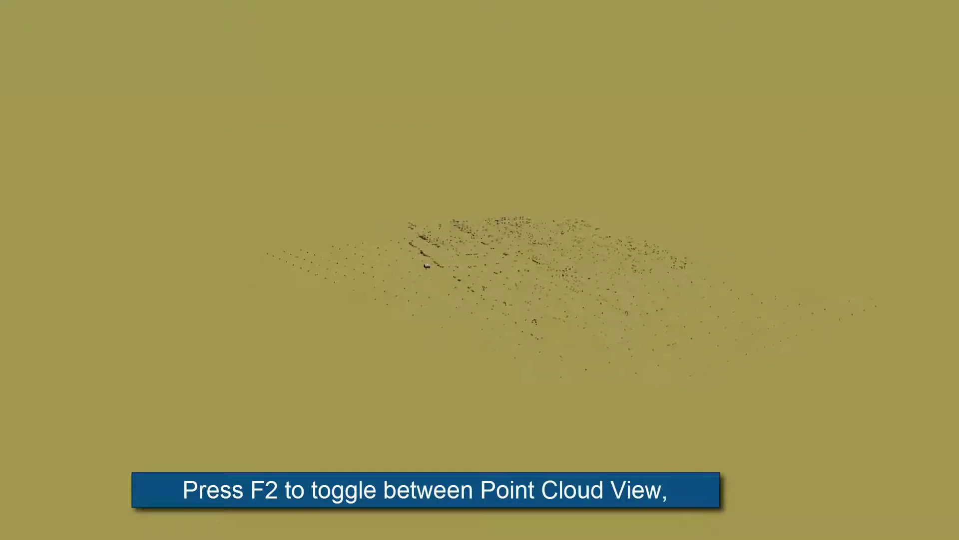
key(F2)
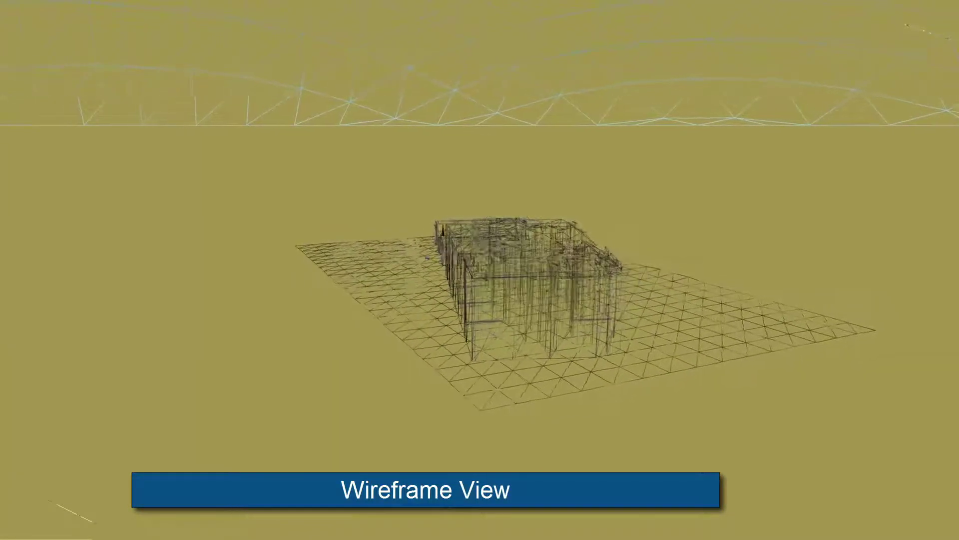
key(F2)
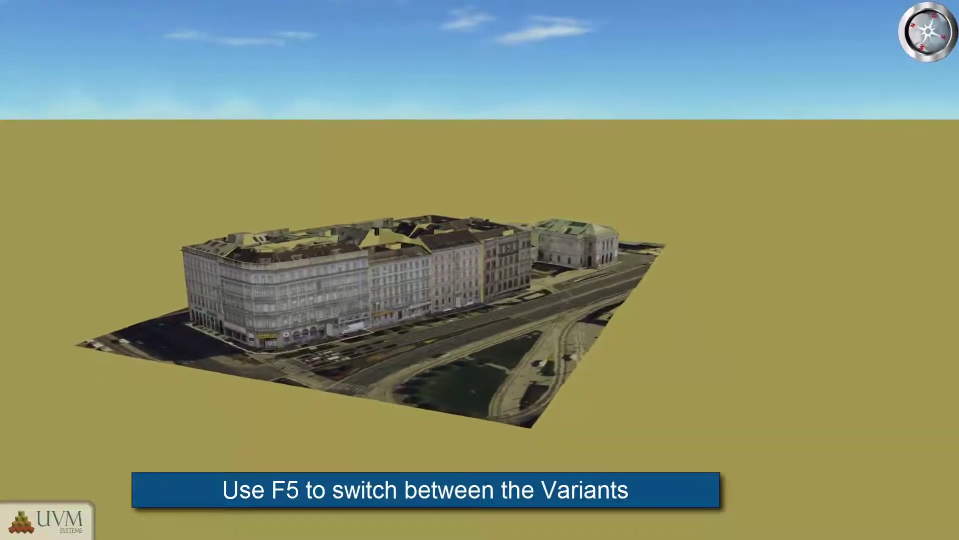
Switch between the current and planned Karlsplatz variants, and return to the start viewpoint
key(F5)
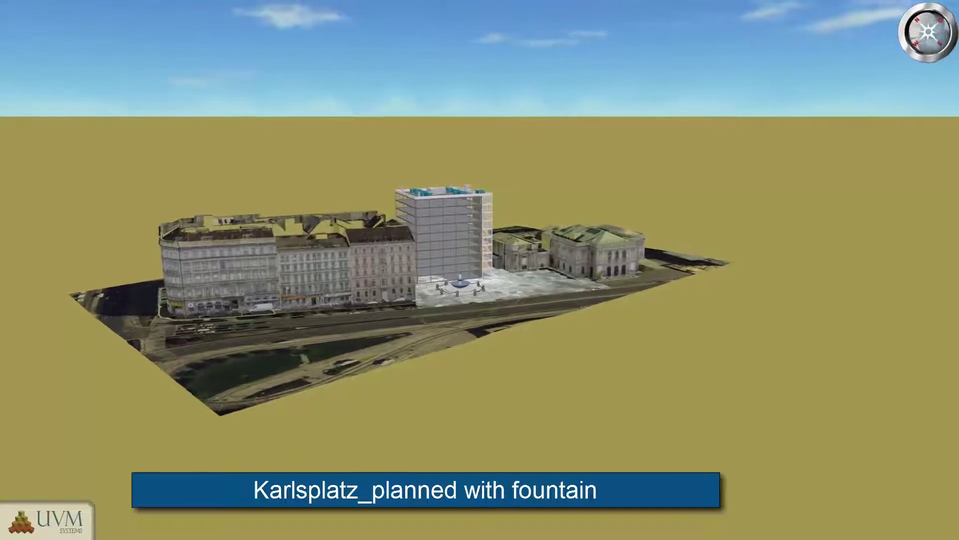
key(F5)
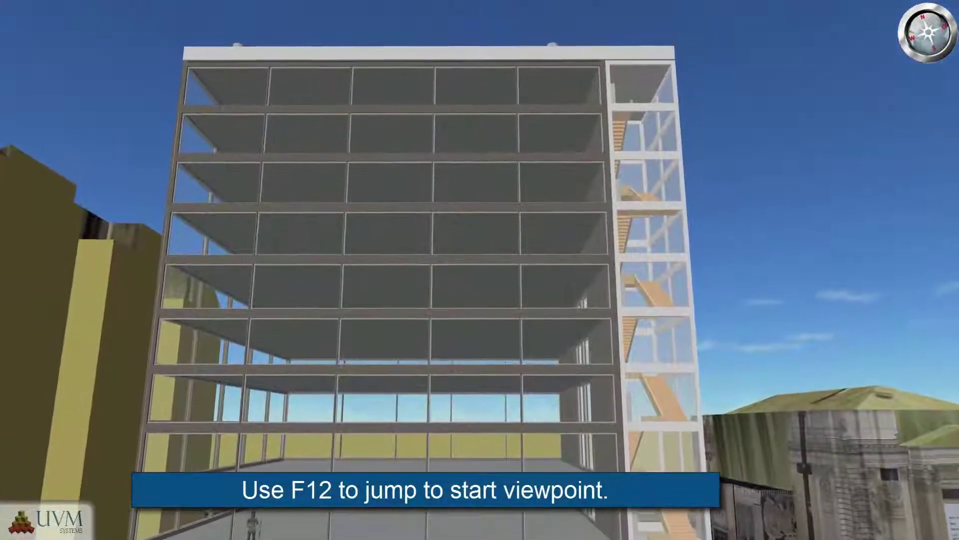
key(F12)
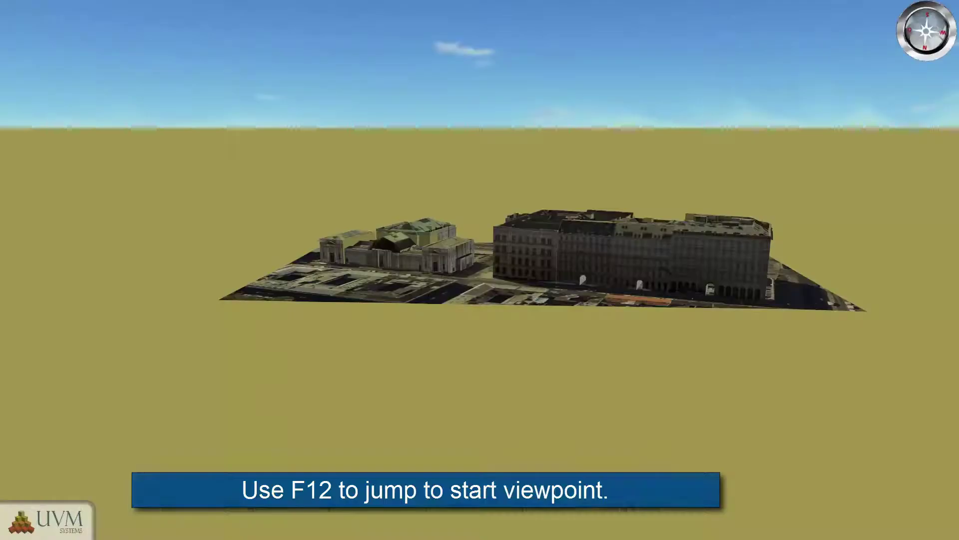